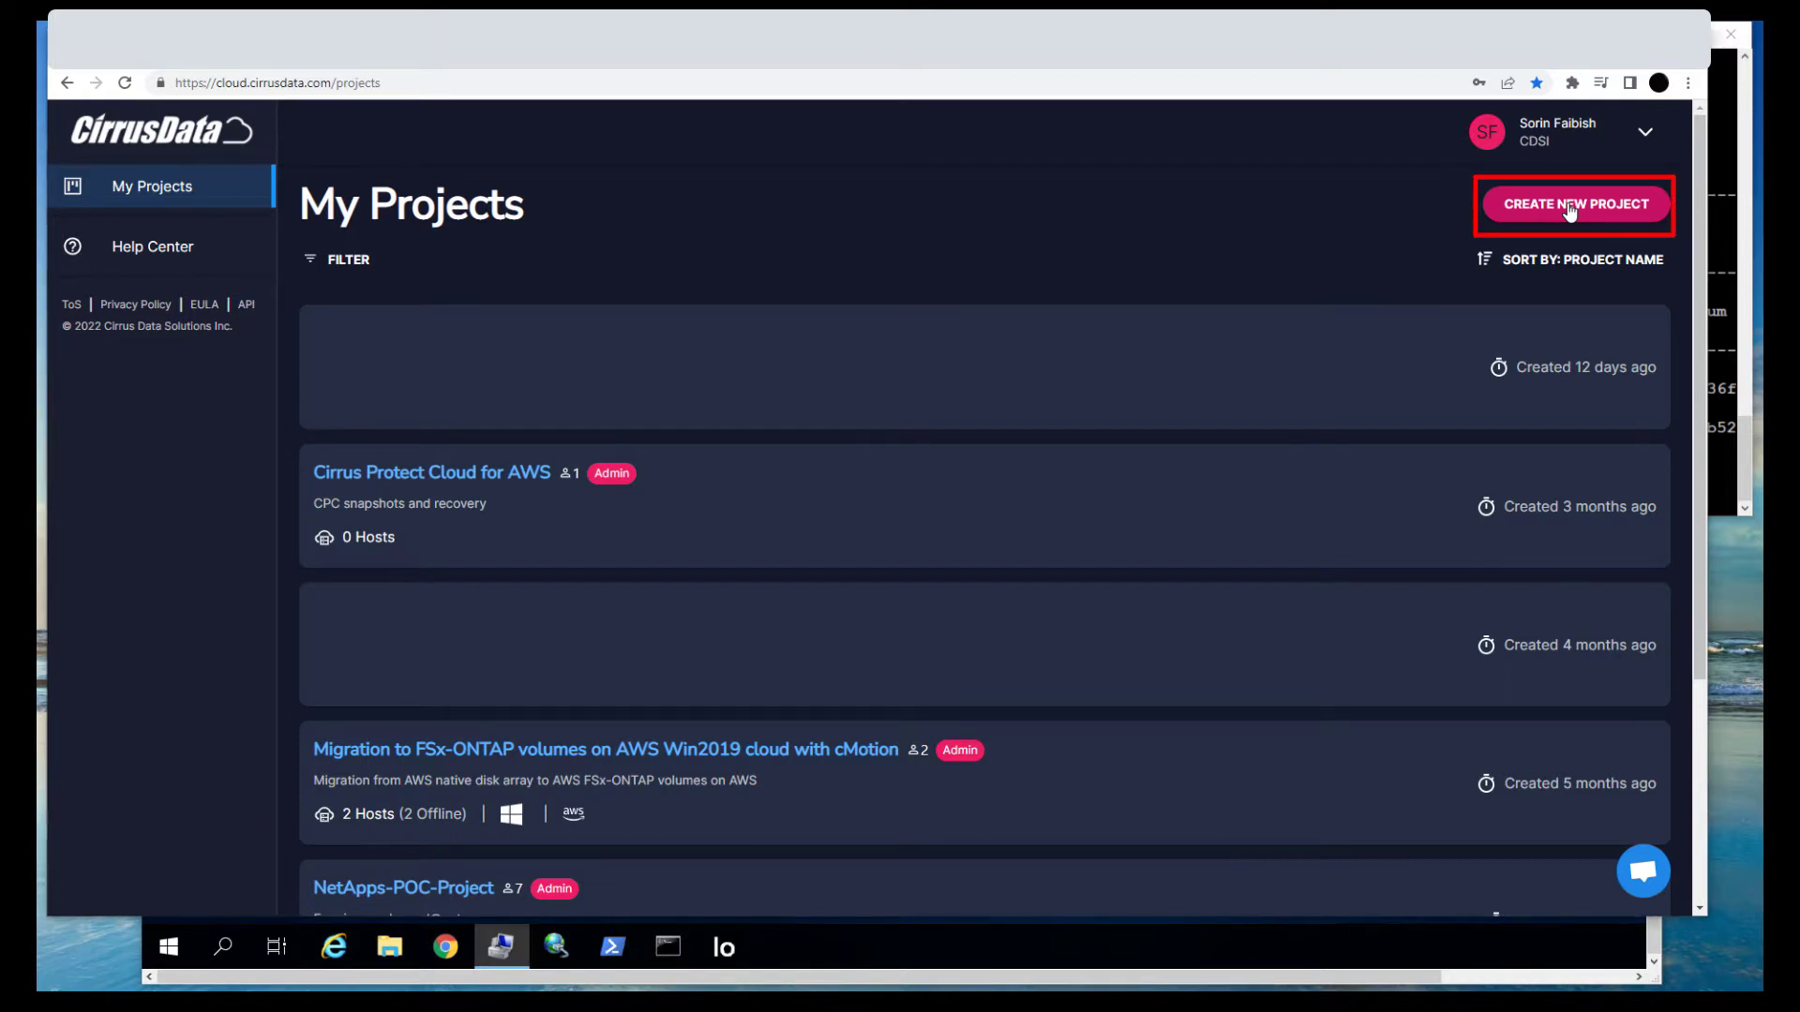
Create the project 'Migration to AWS FSx-ONTAP volumes on AWS Windows cloud VM with cMotion' with its description and contact details
left_click(1570, 208)
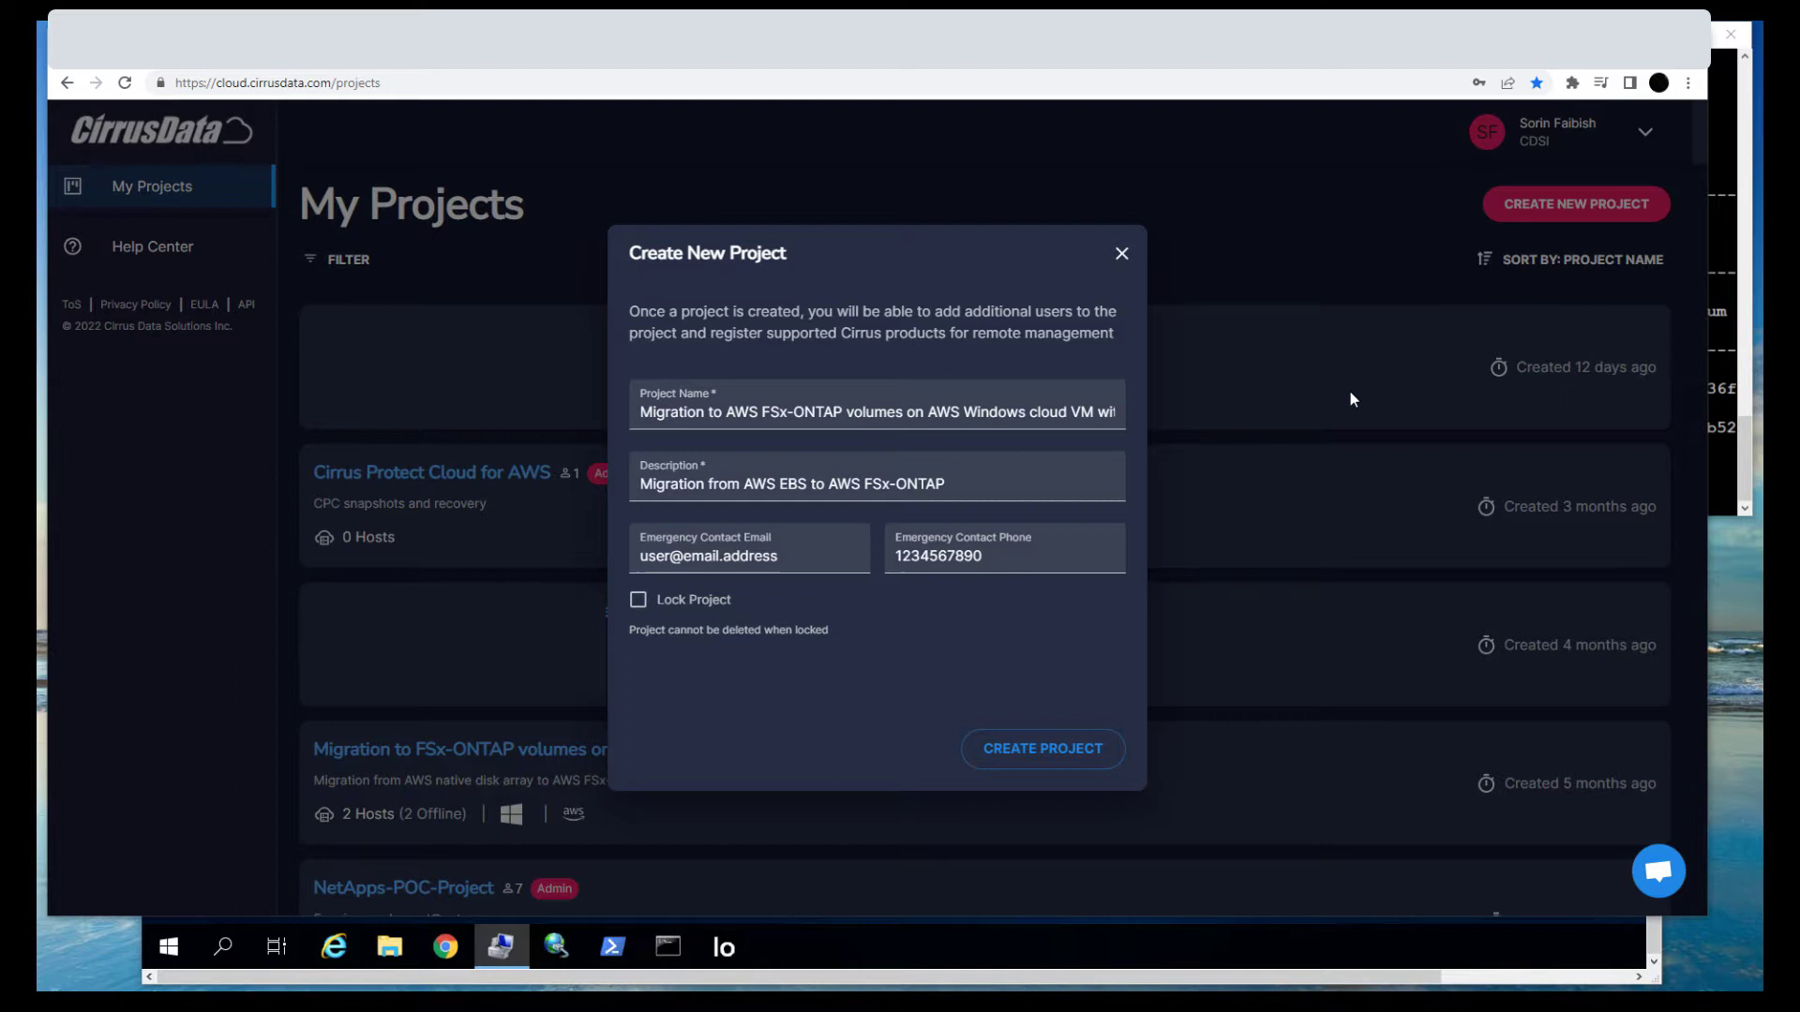
left_click(1047, 755)
scroll(611, 469, "down", 3)
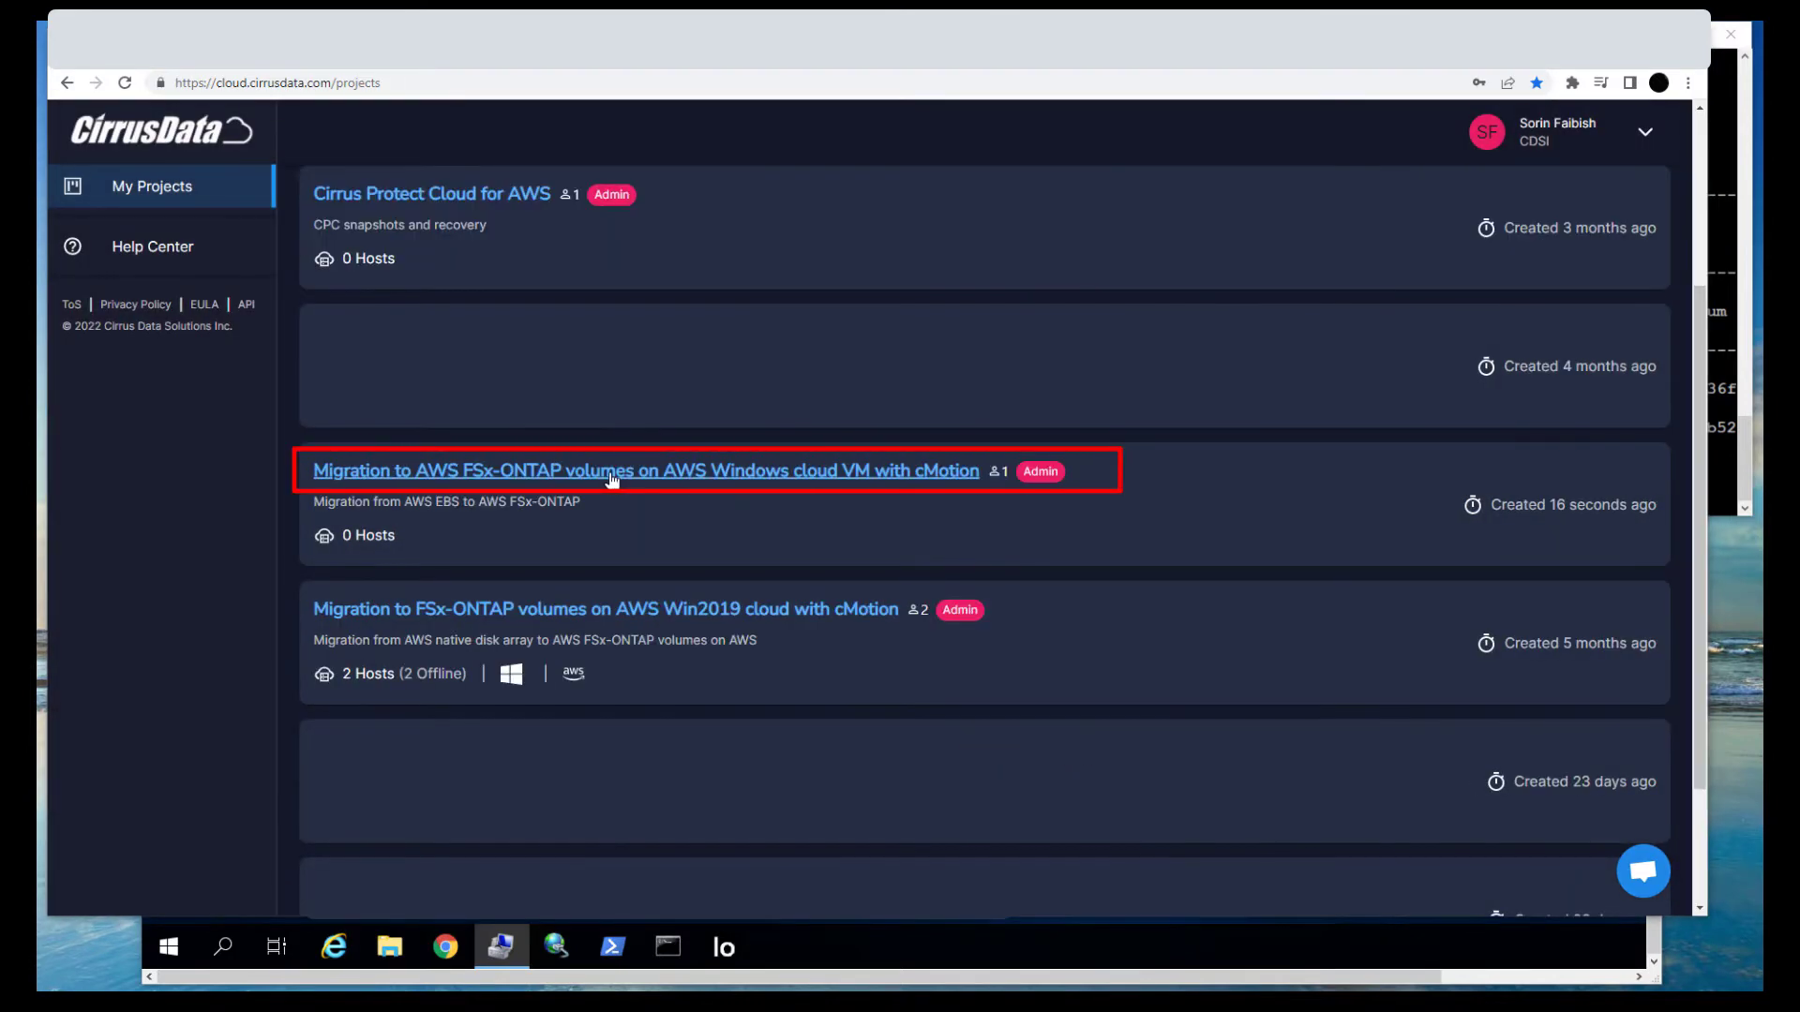
Open the new FSx-ONTAP cMotion project from the My Projects list to see its overview
left_click(610, 469)
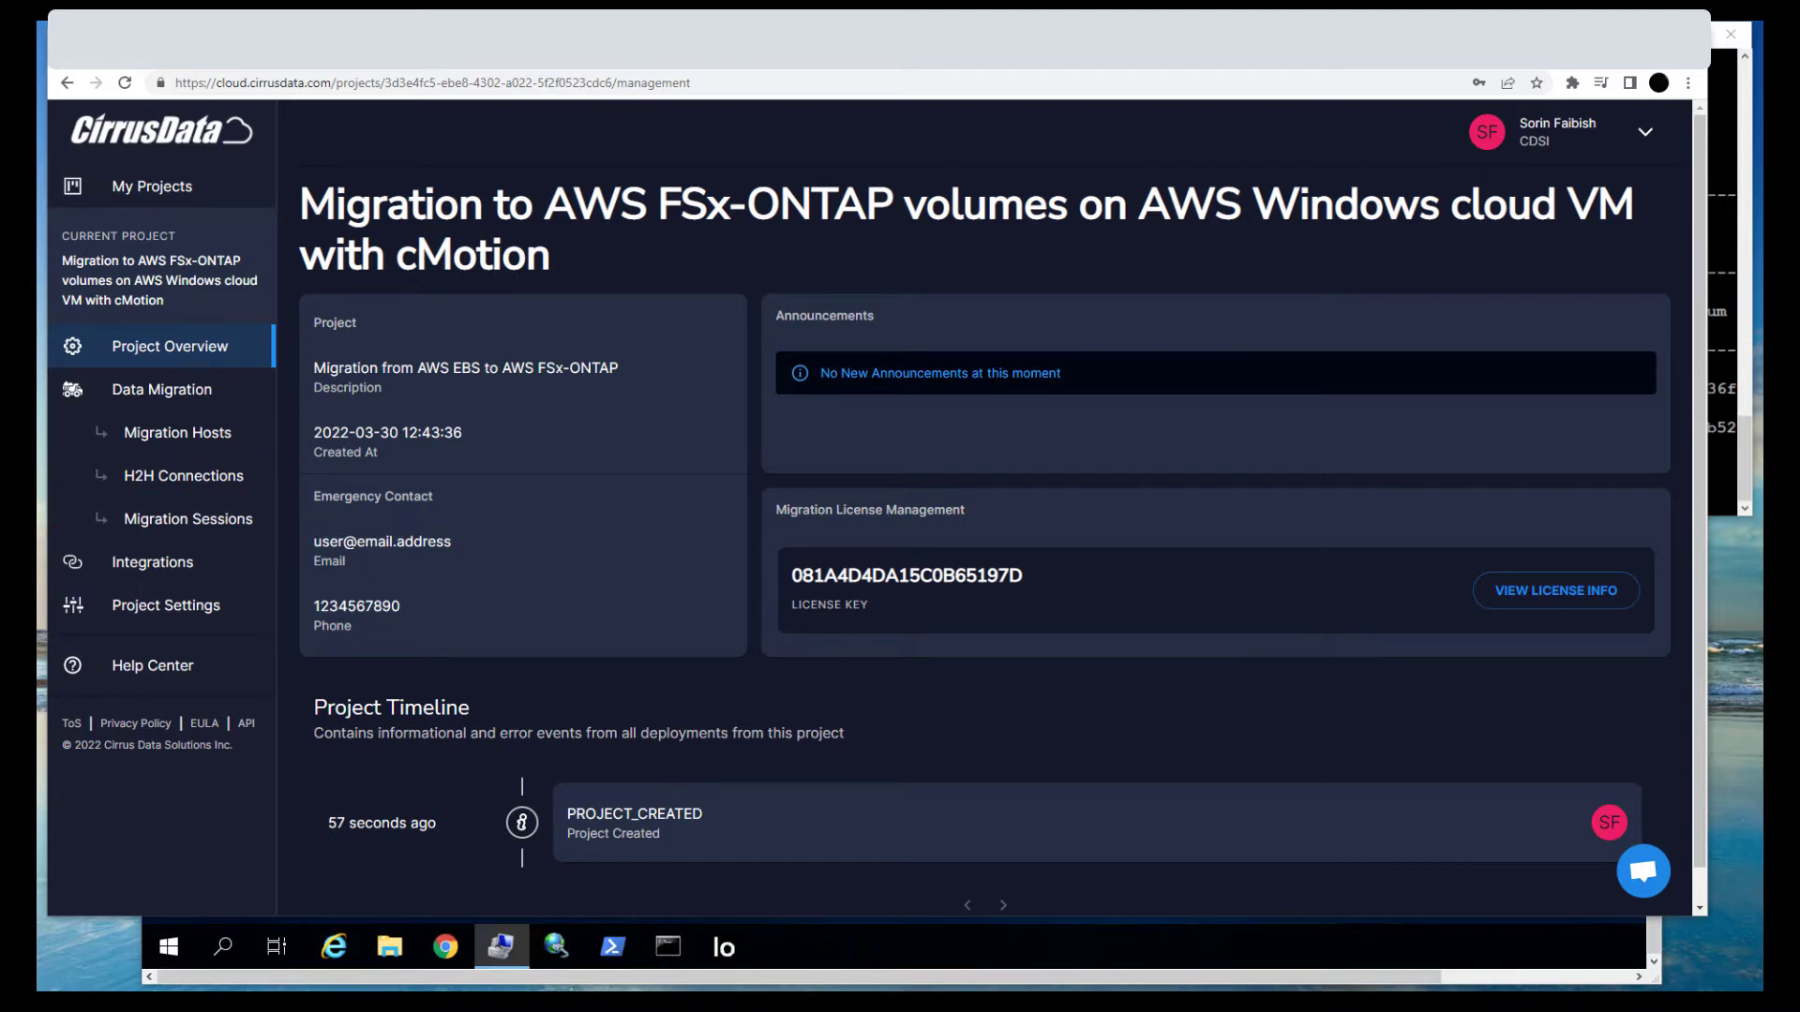
Look at Invite New Members in Project Settings, then view the still-empty Migration Hosts list
left_click(166, 605)
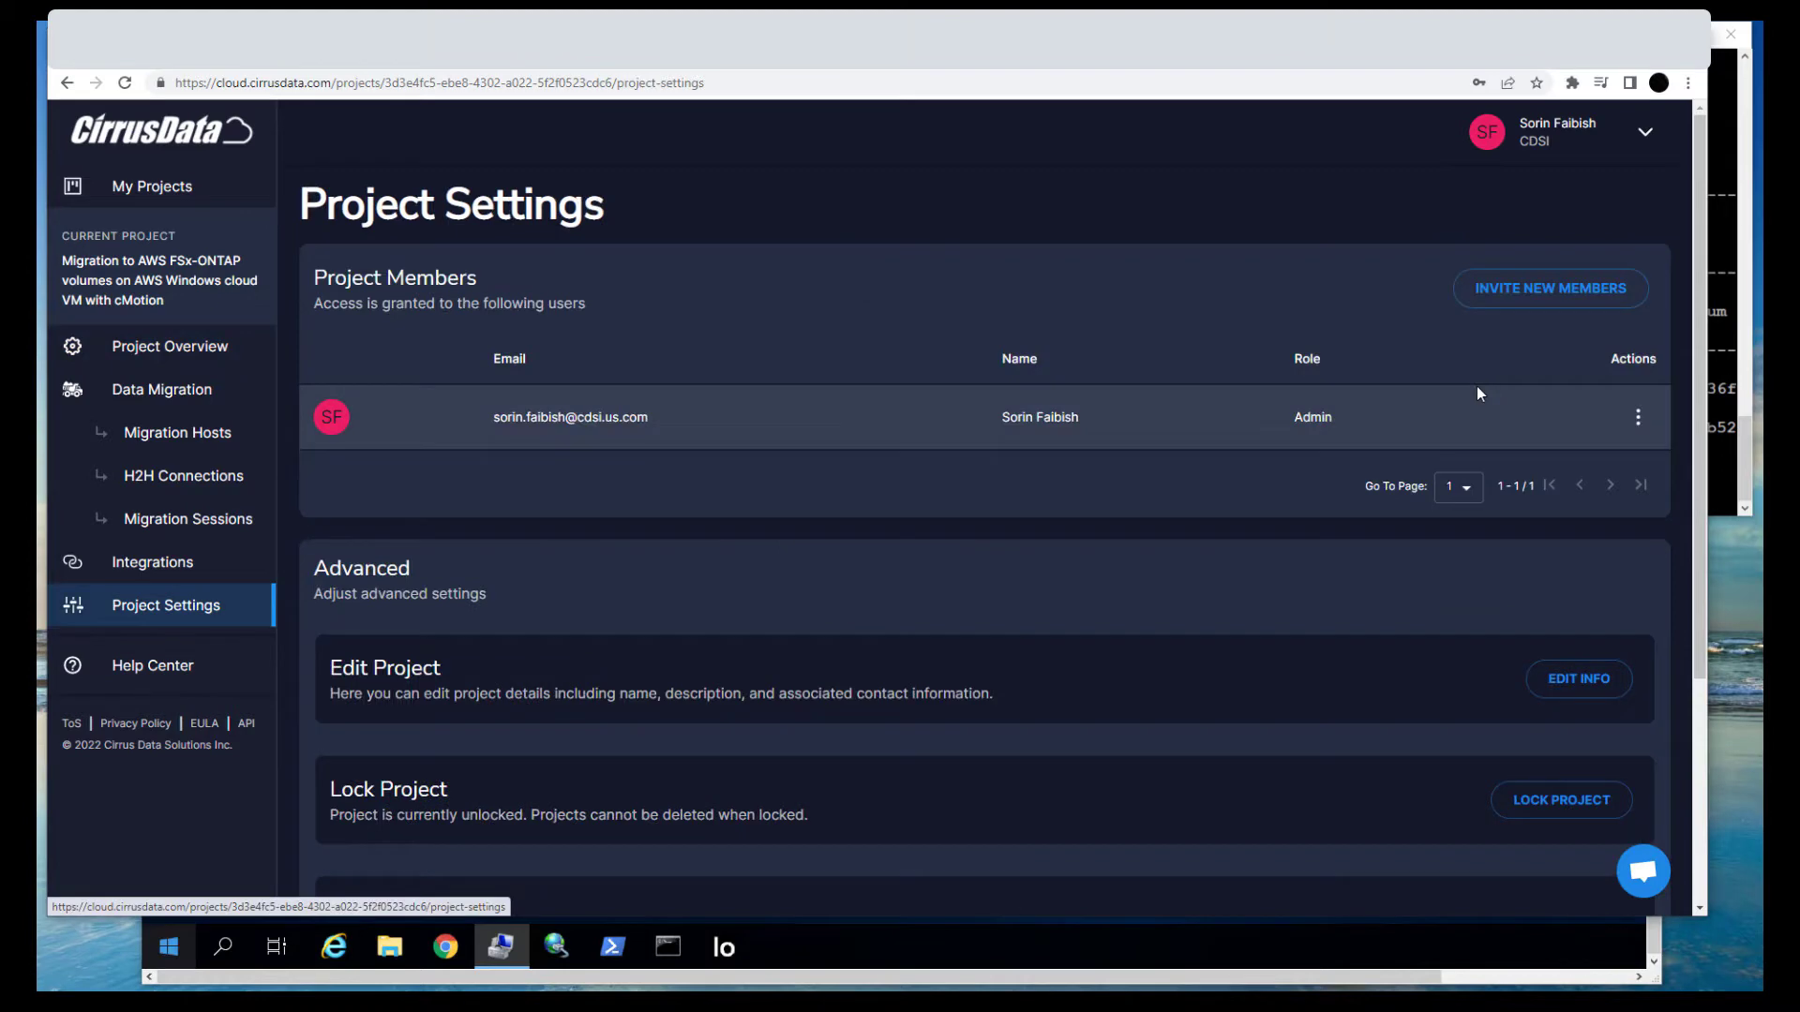
left_click(1526, 298)
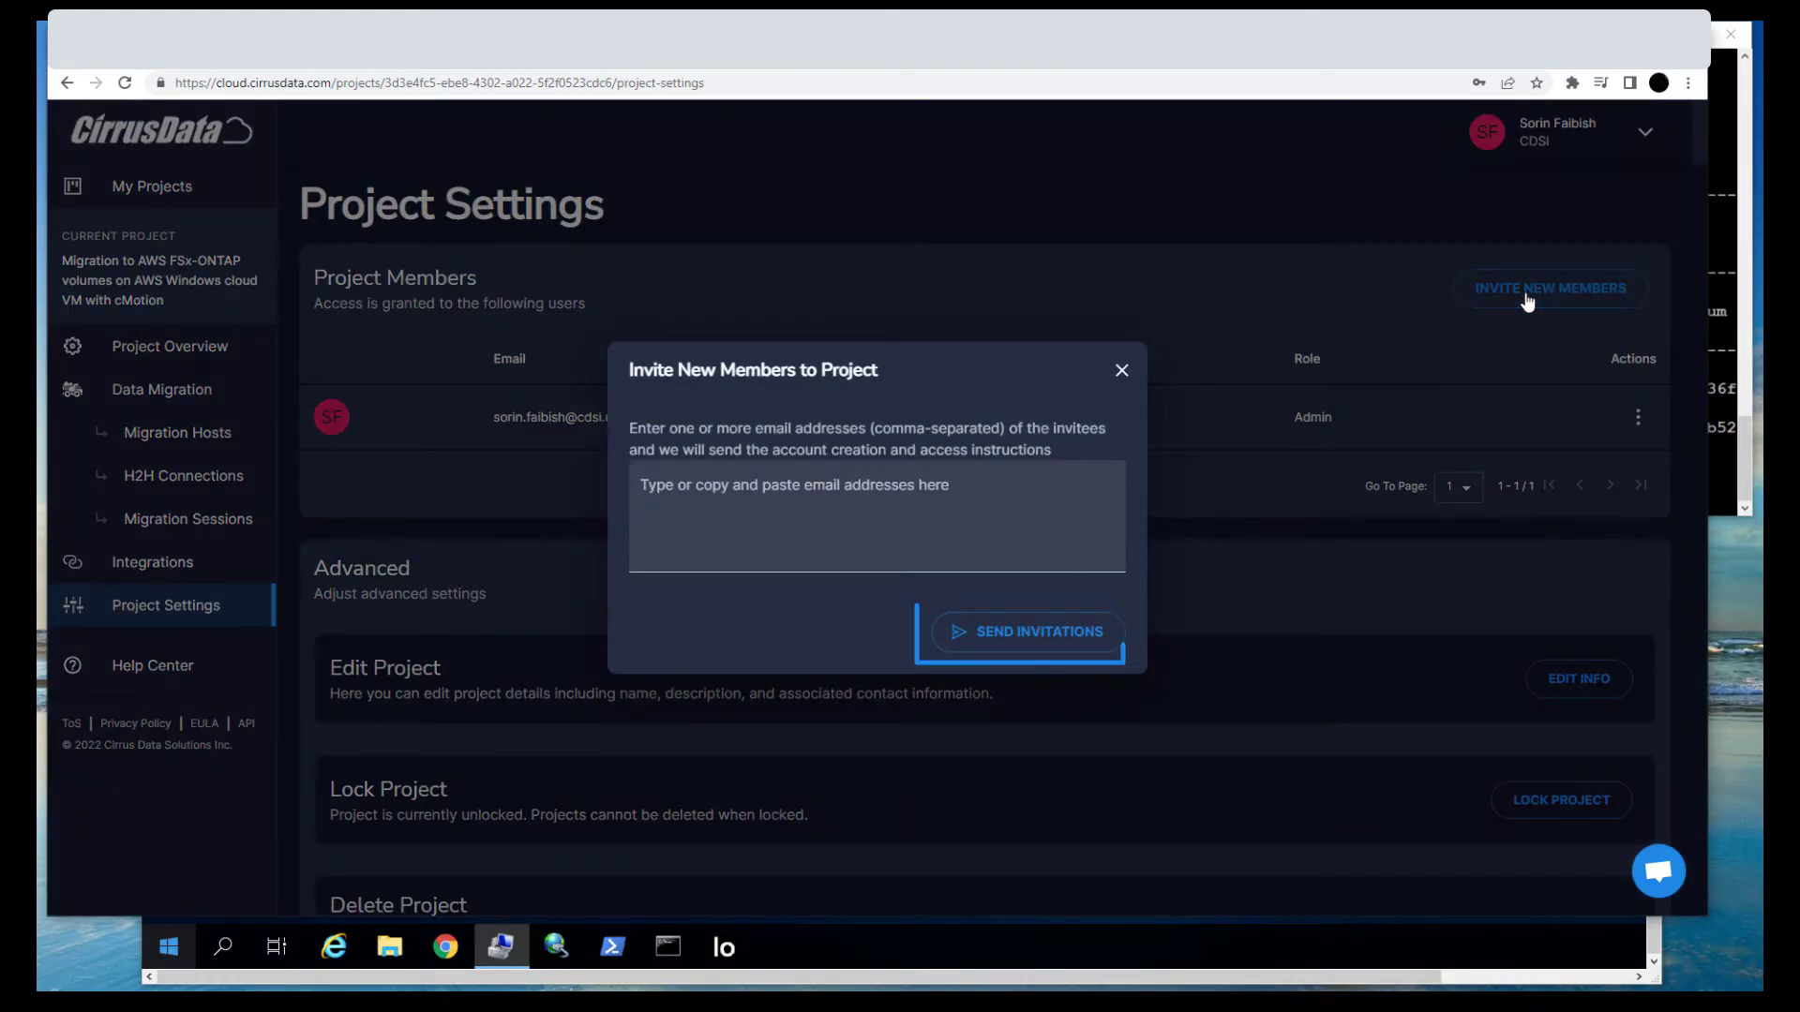
left_click(178, 433)
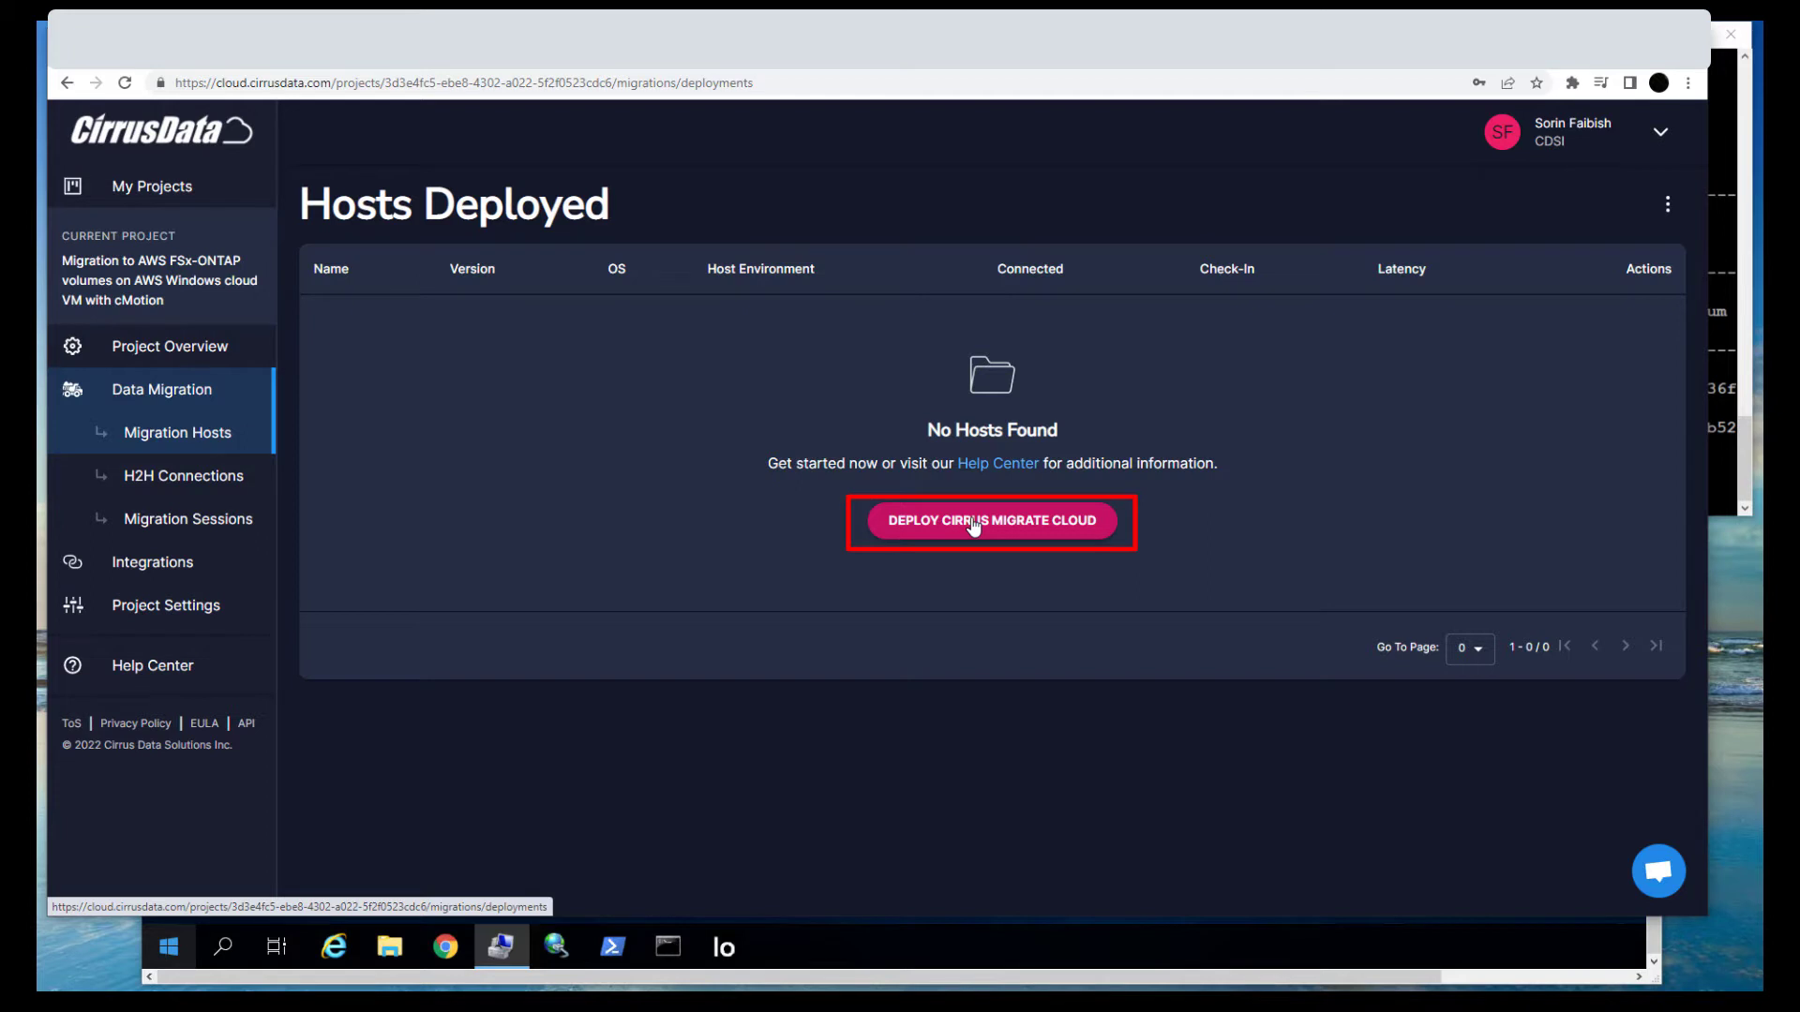
Copy the Windows installation command from the Deploy Cirrus Migrate Cloud dialog
left_click(974, 521)
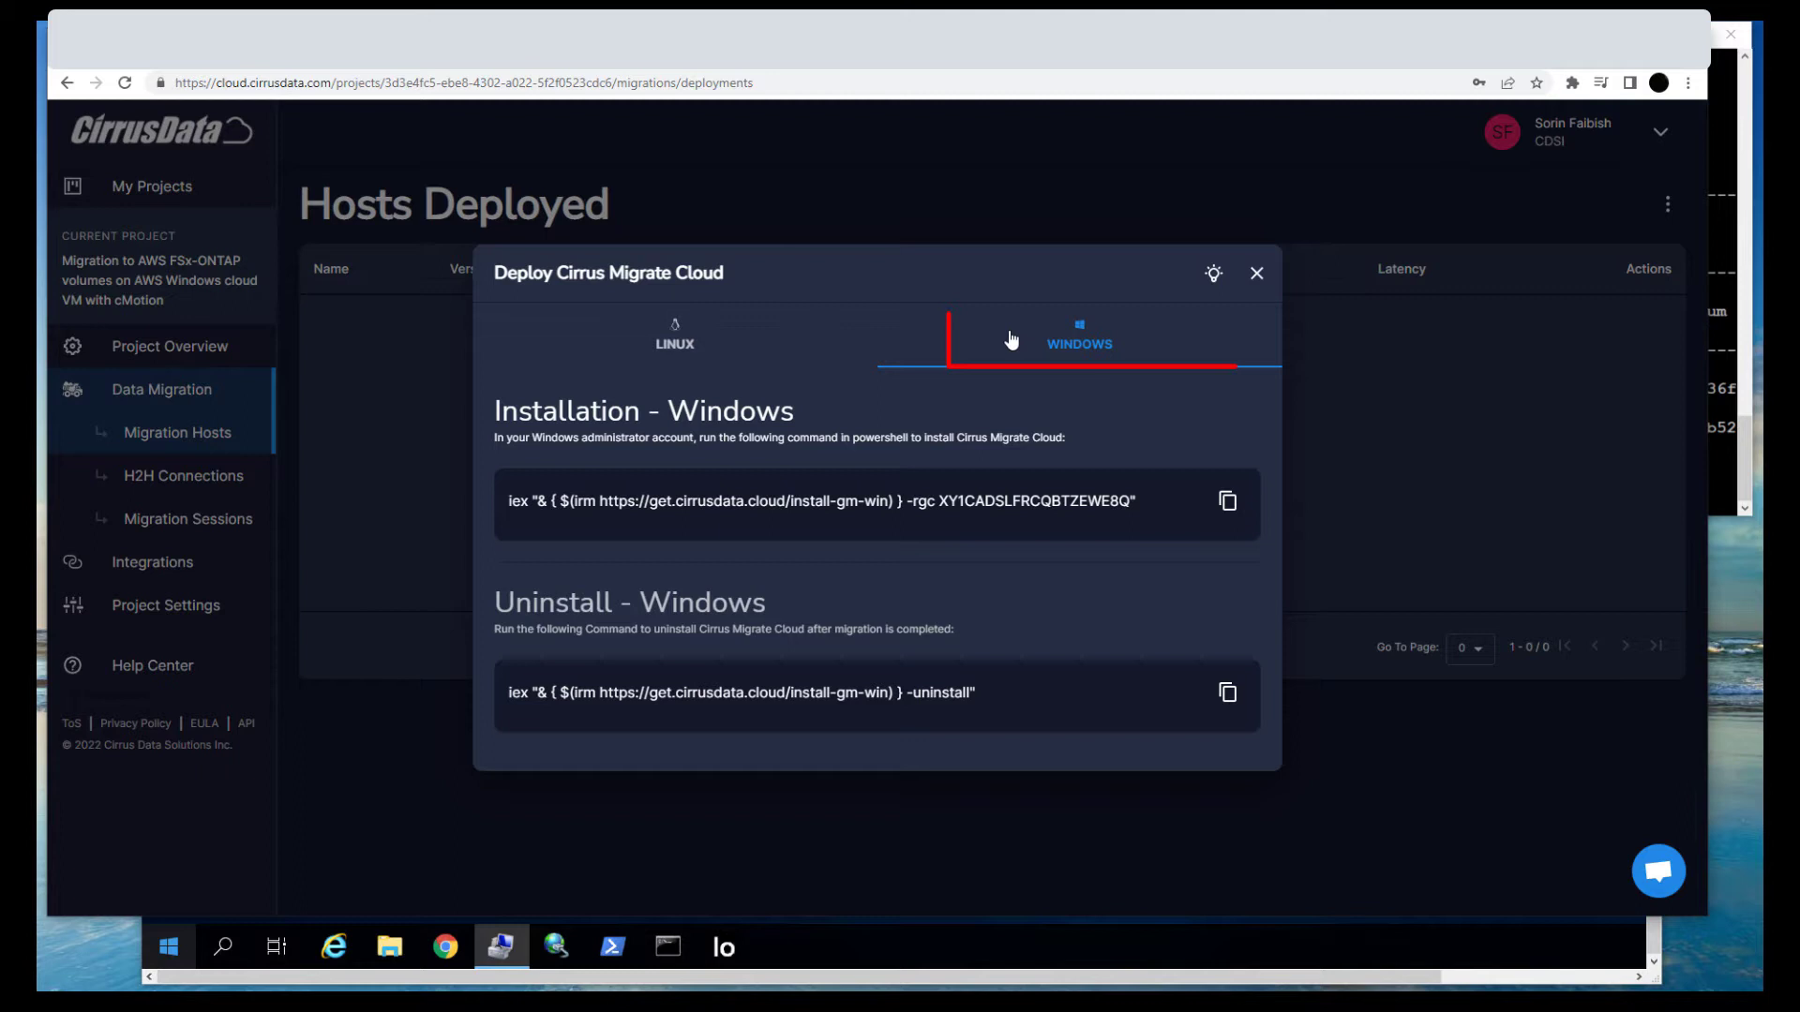
left_click(1228, 503)
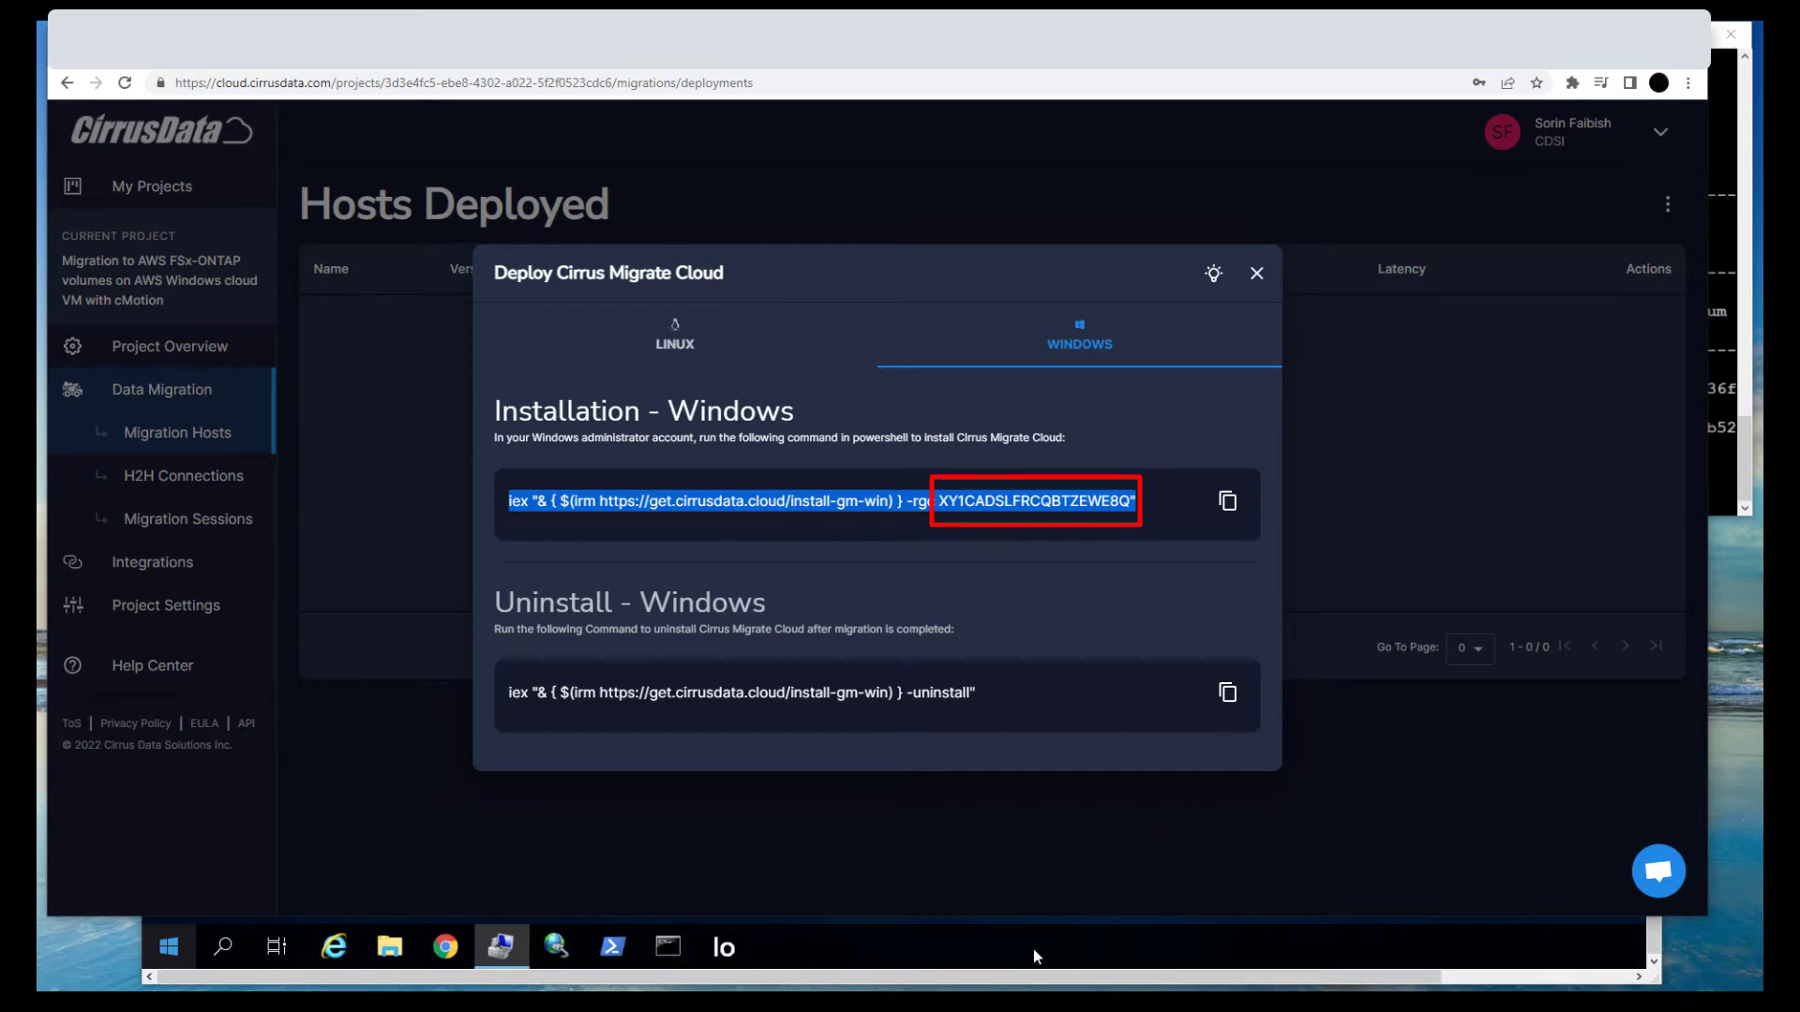
Paste and run the Cirrus Migrate Cloud install command in the remote PowerShell session
left_click(613, 947)
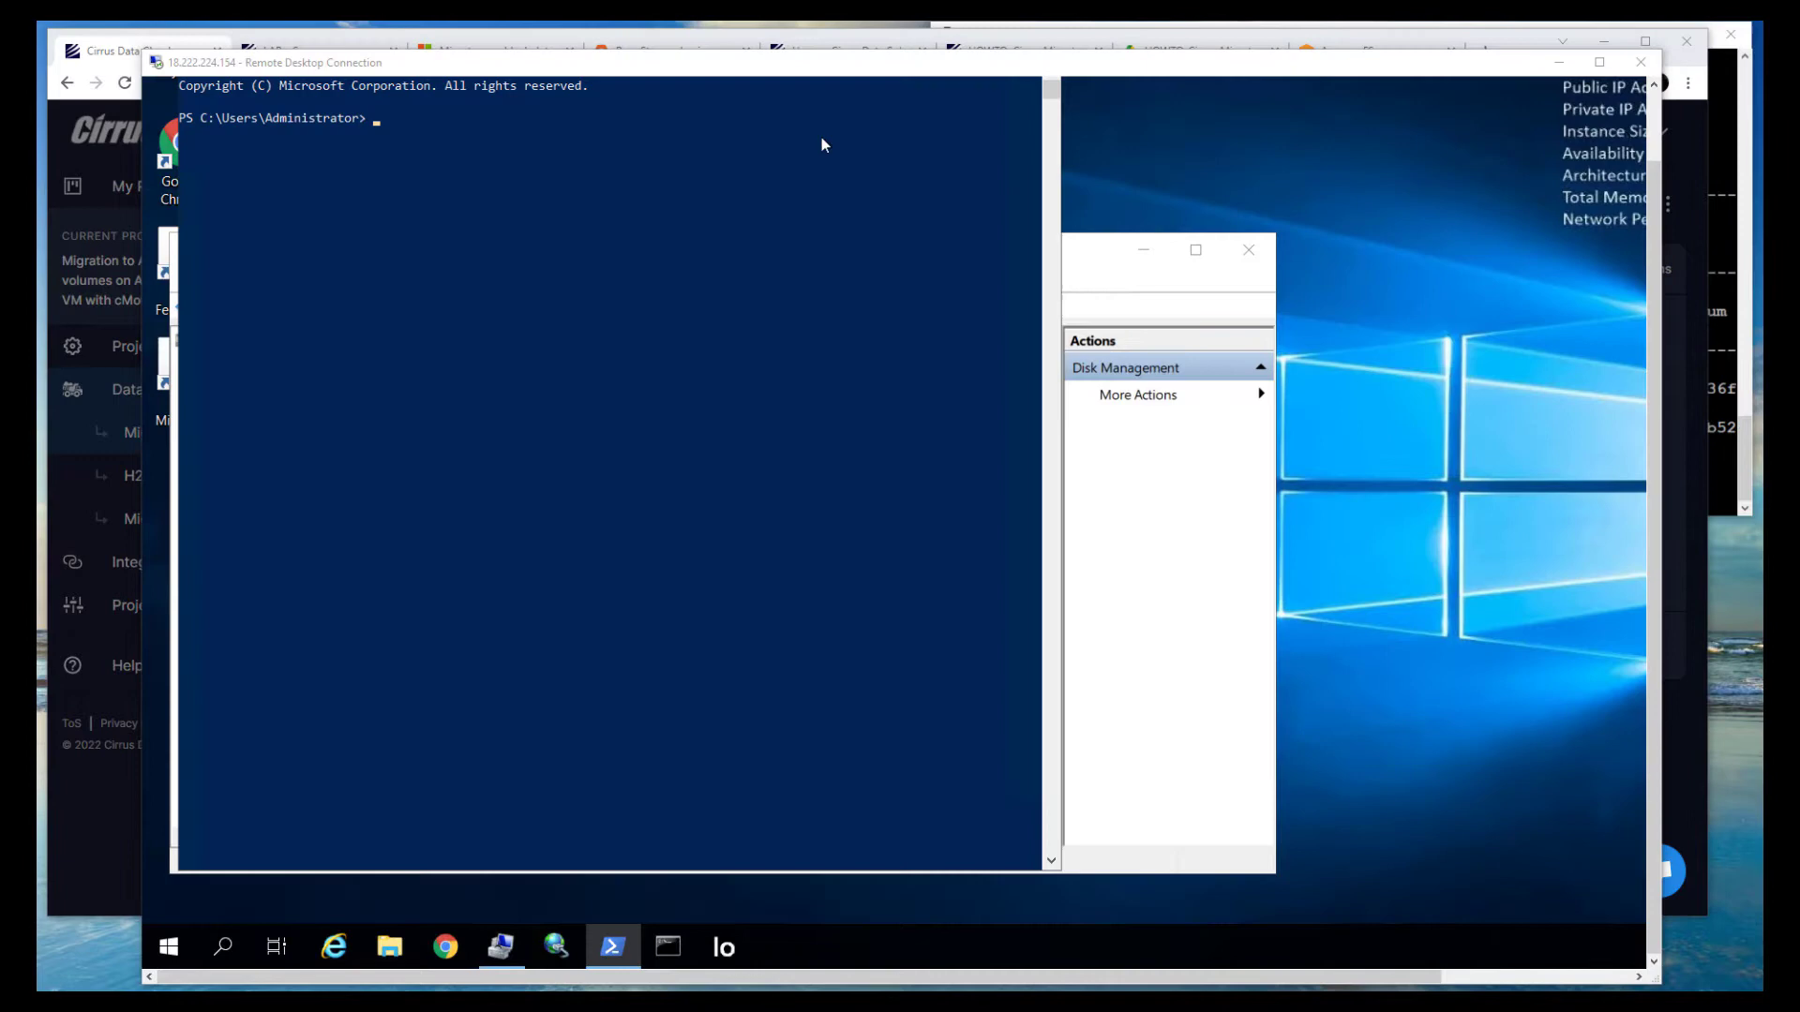
left_click(662, 70)
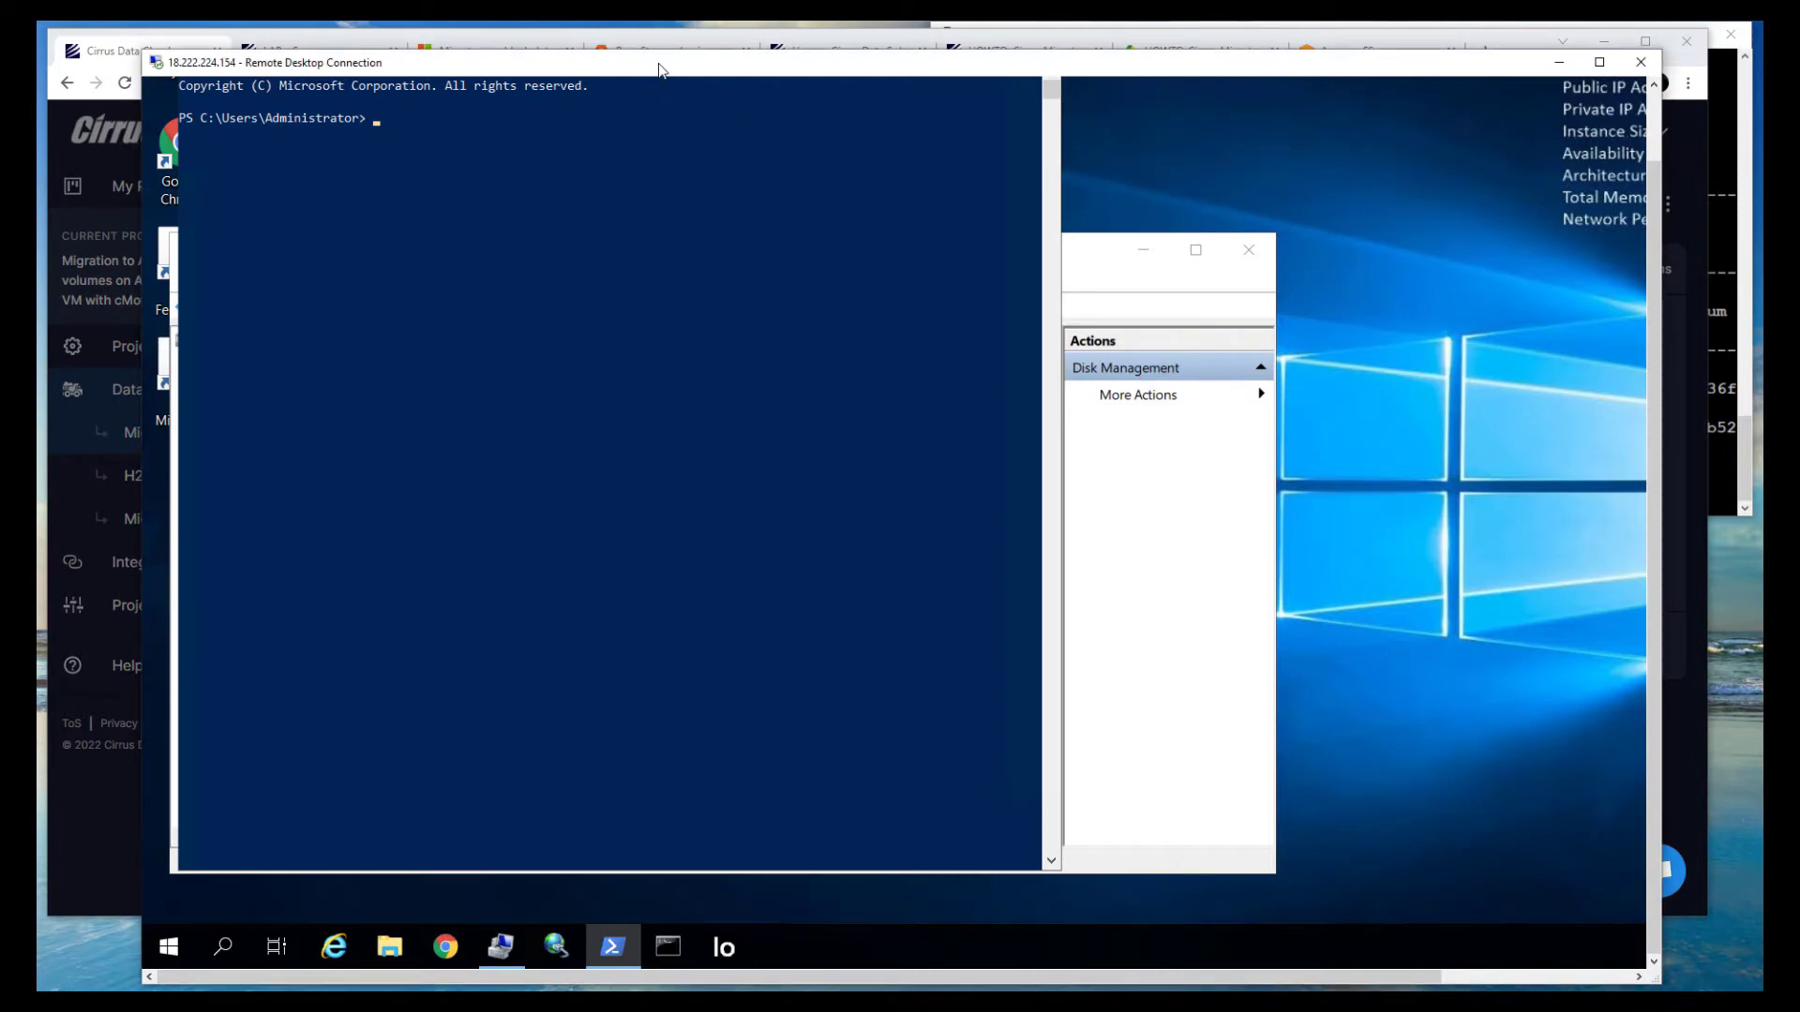
key("ctrl+v")
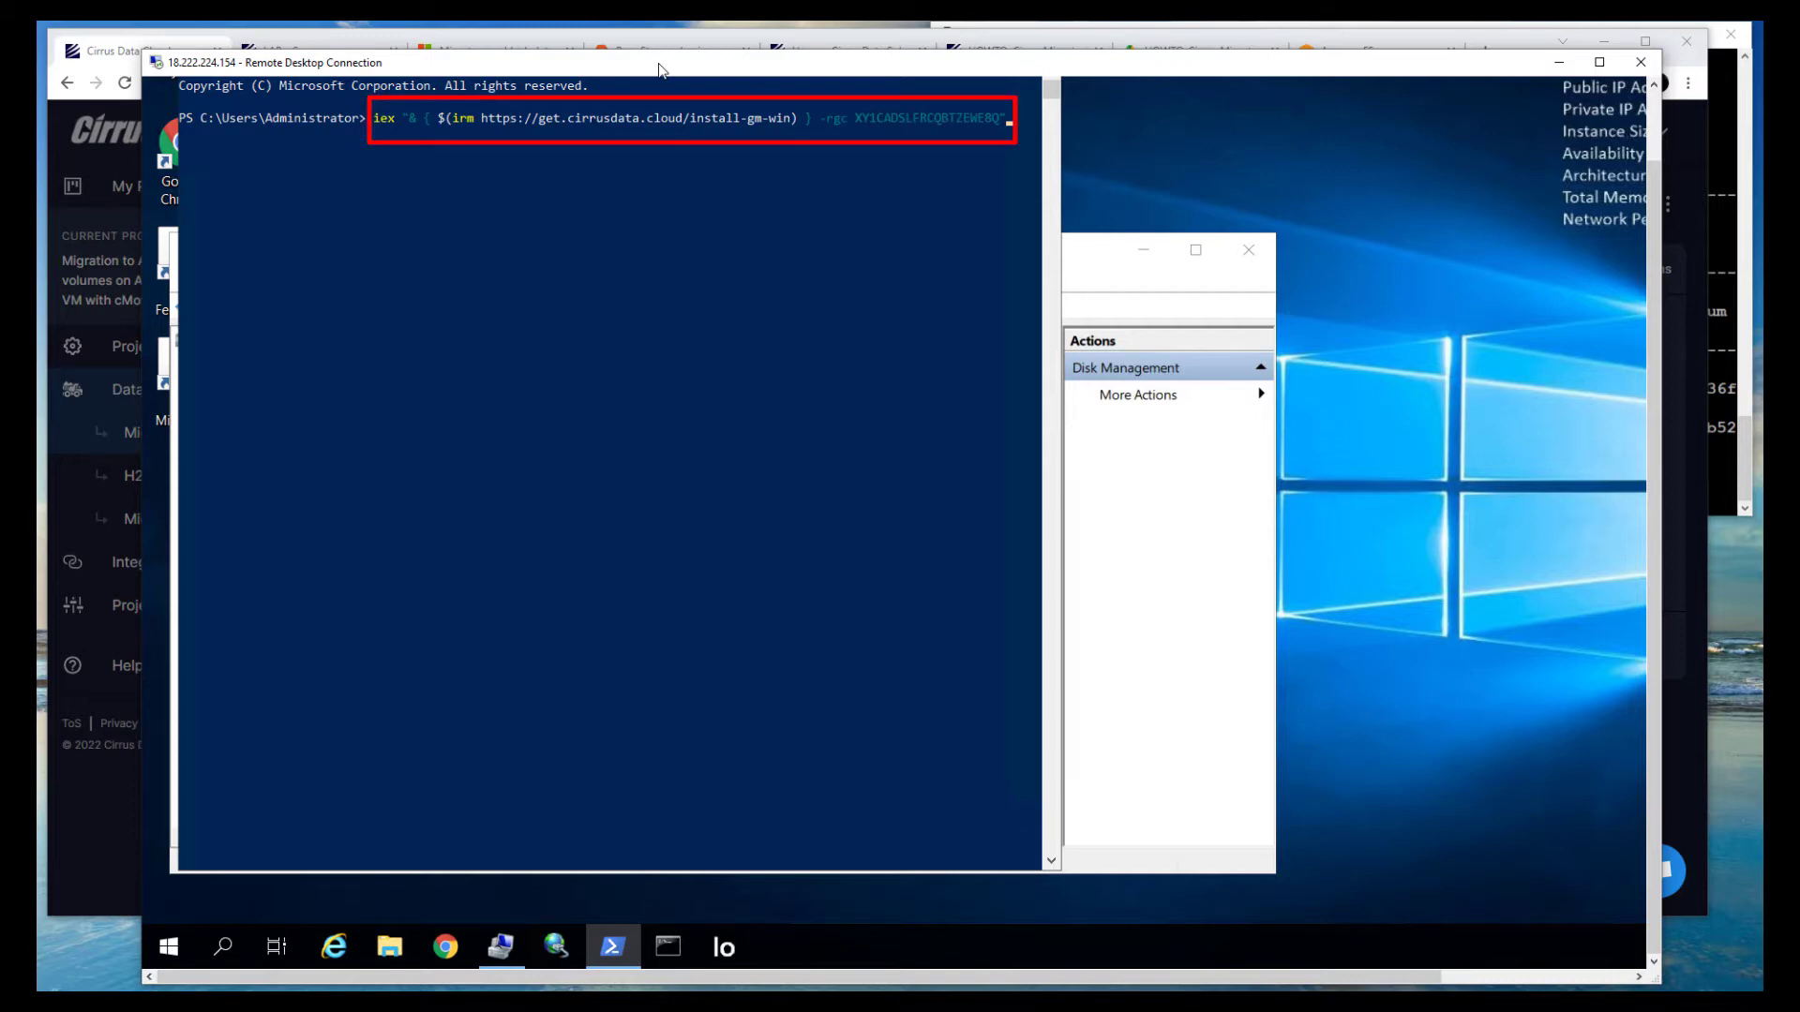
key("Return")
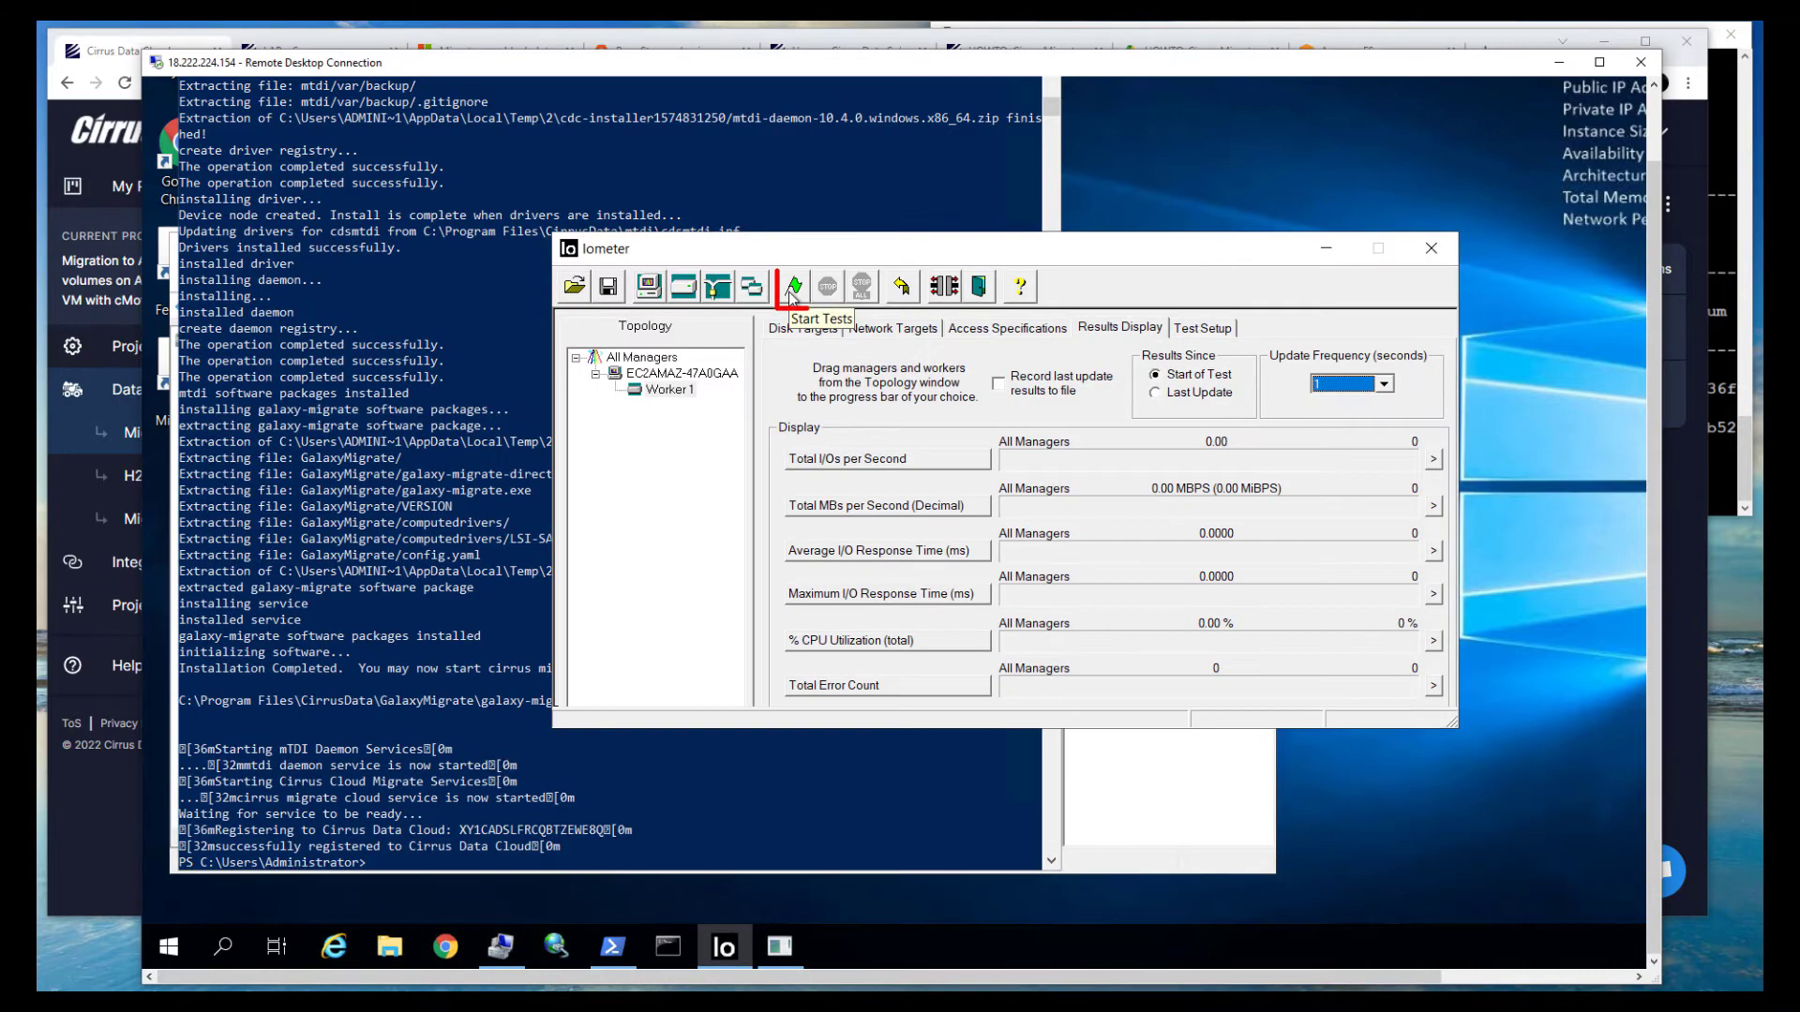
Start the Iometer I/O test with the green Start Tests flag
left_click(792, 284)
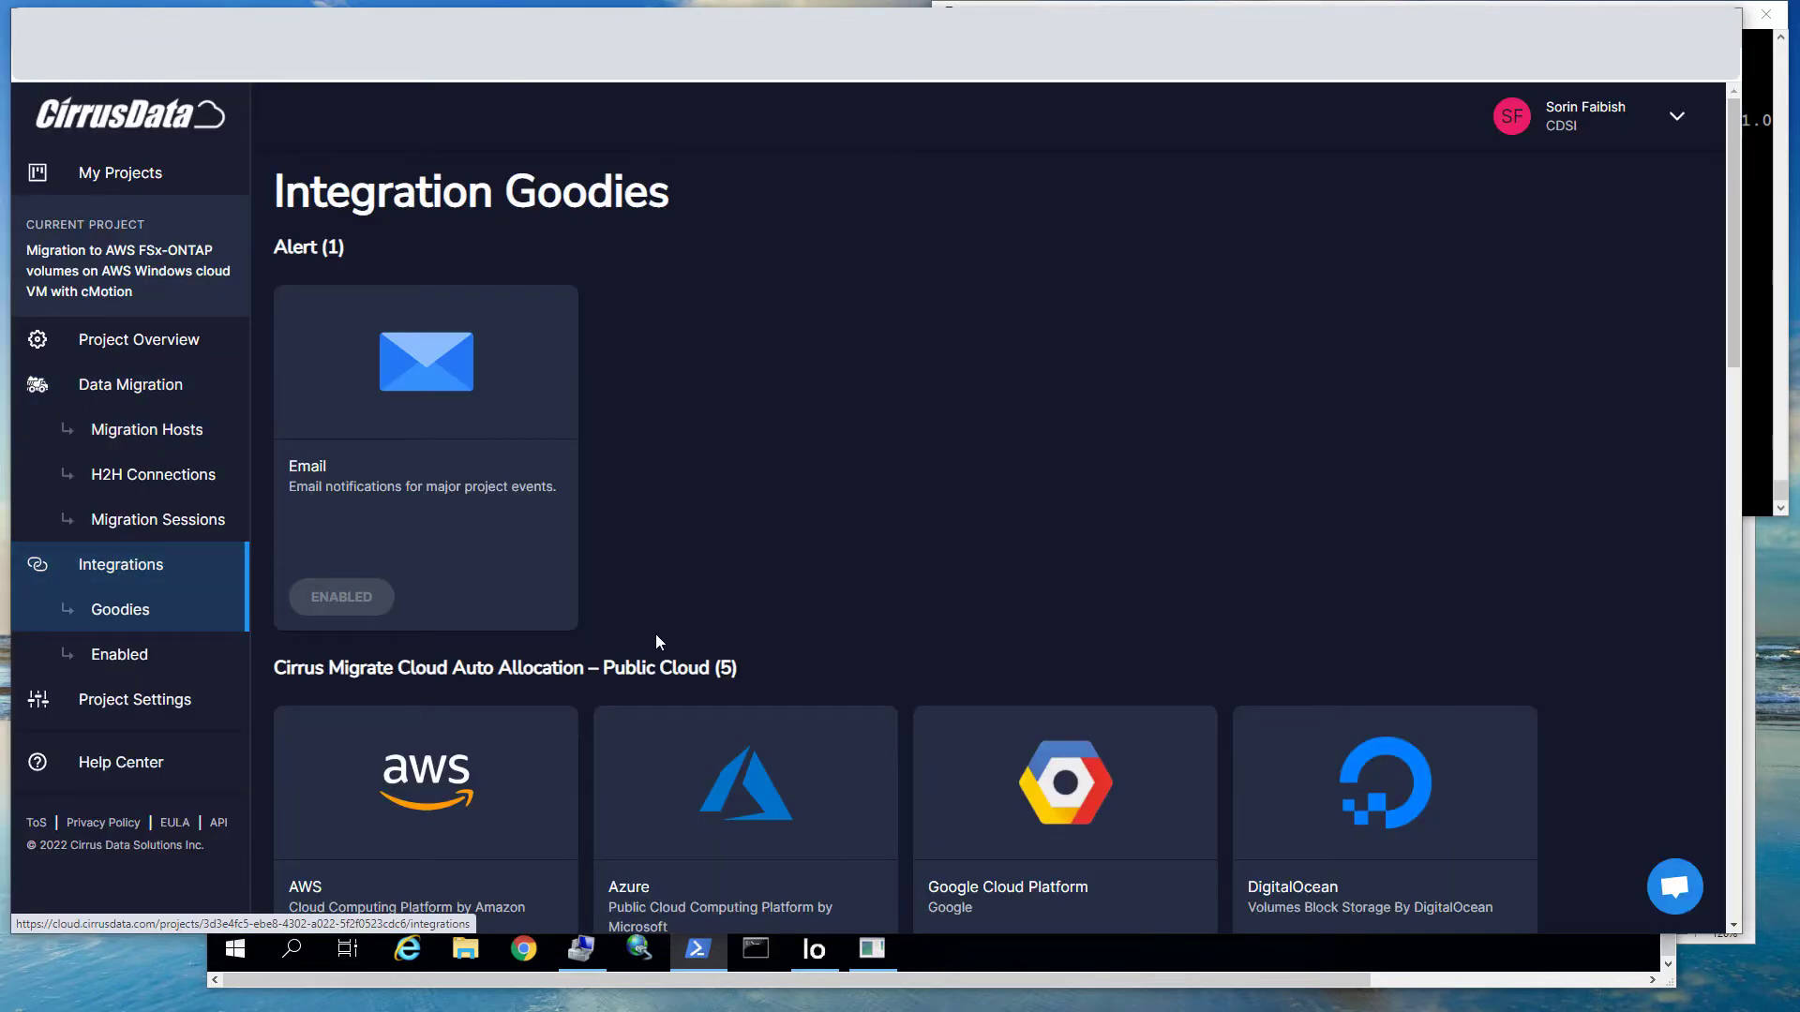
Add an Amazon FSx for NetApp ONTAP integration named 'AWS FSx-ONTAP' and close its successful validation
scroll(655, 634, "down", 12)
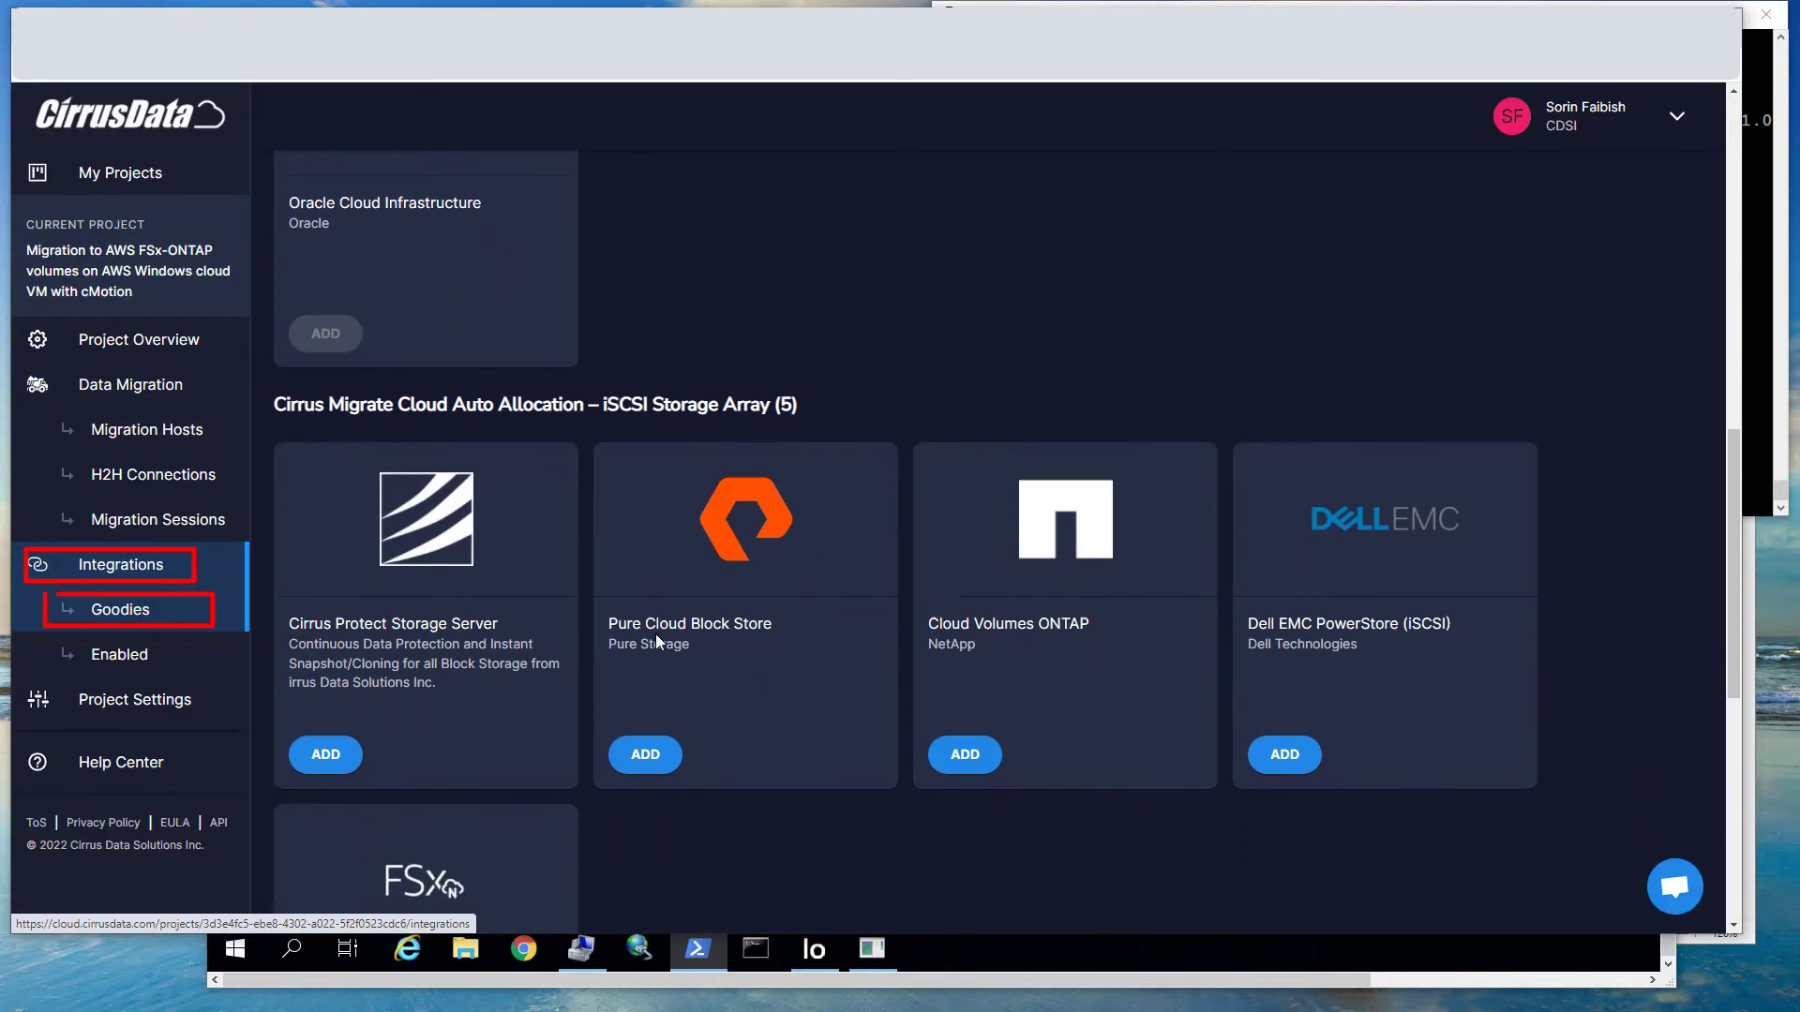
scroll(656, 634, "down", 3)
scroll(656, 634, "up", 1)
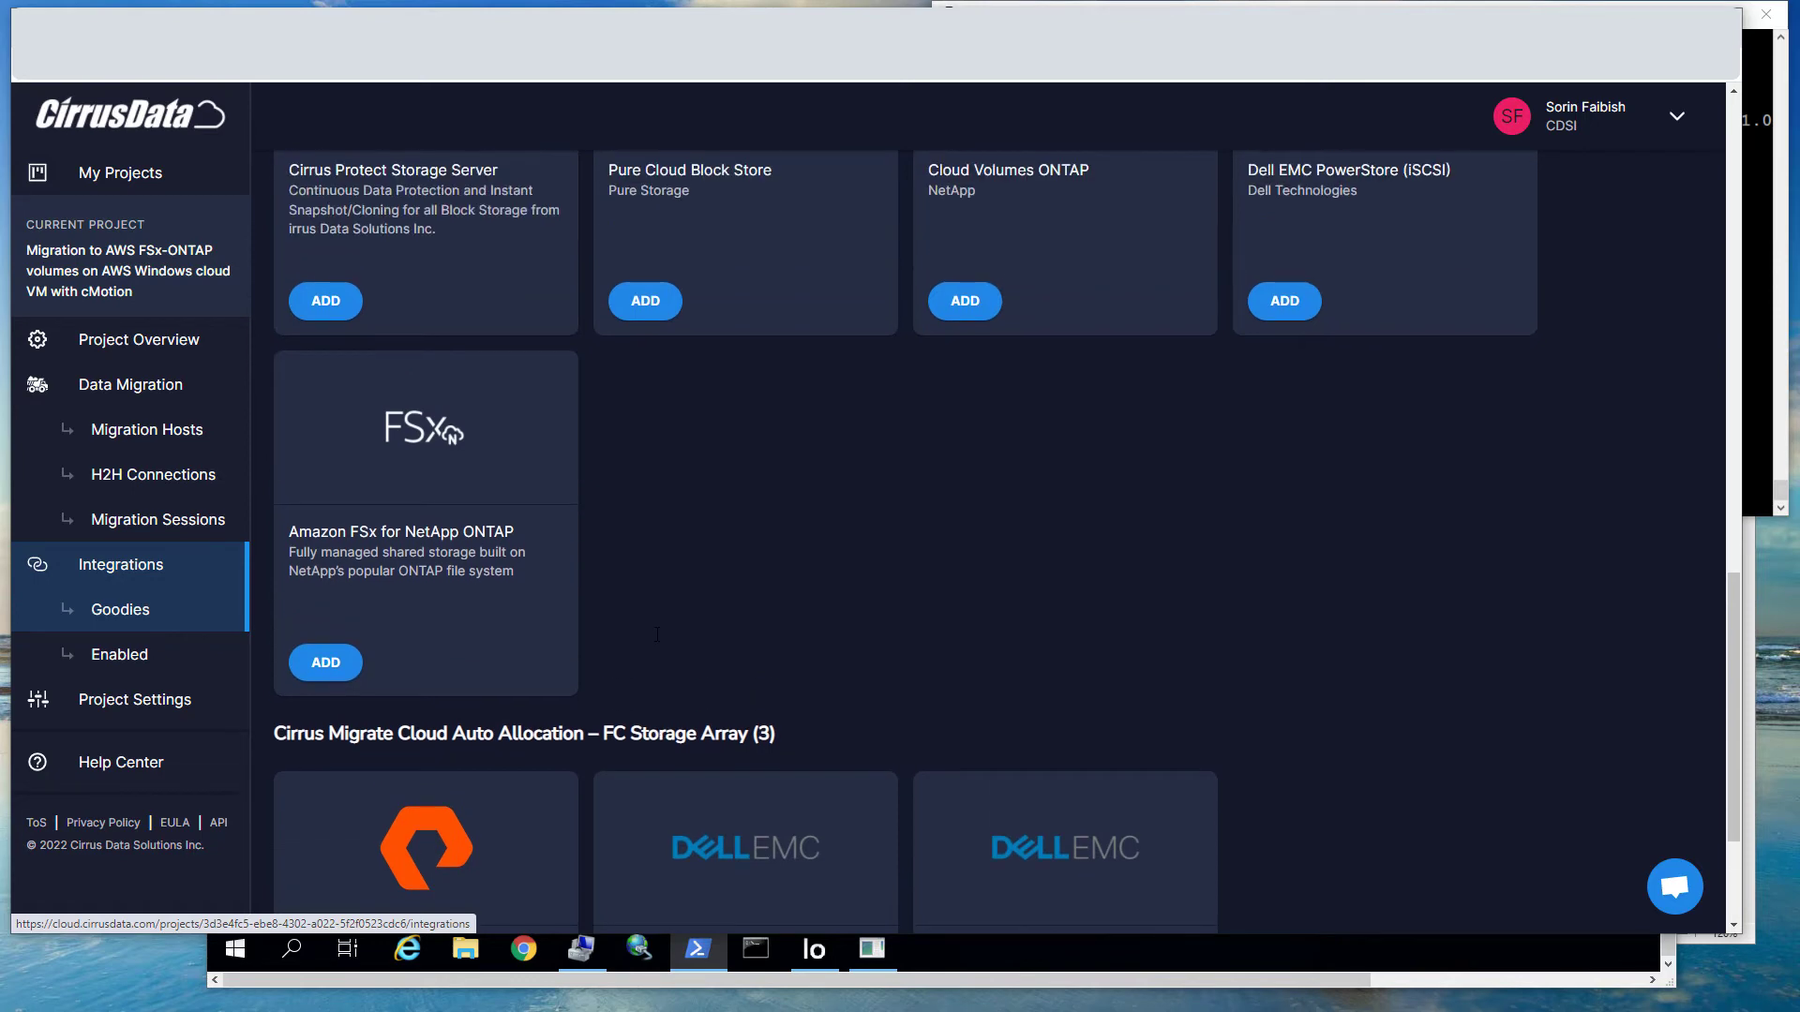
scroll(655, 634, "up", 1)
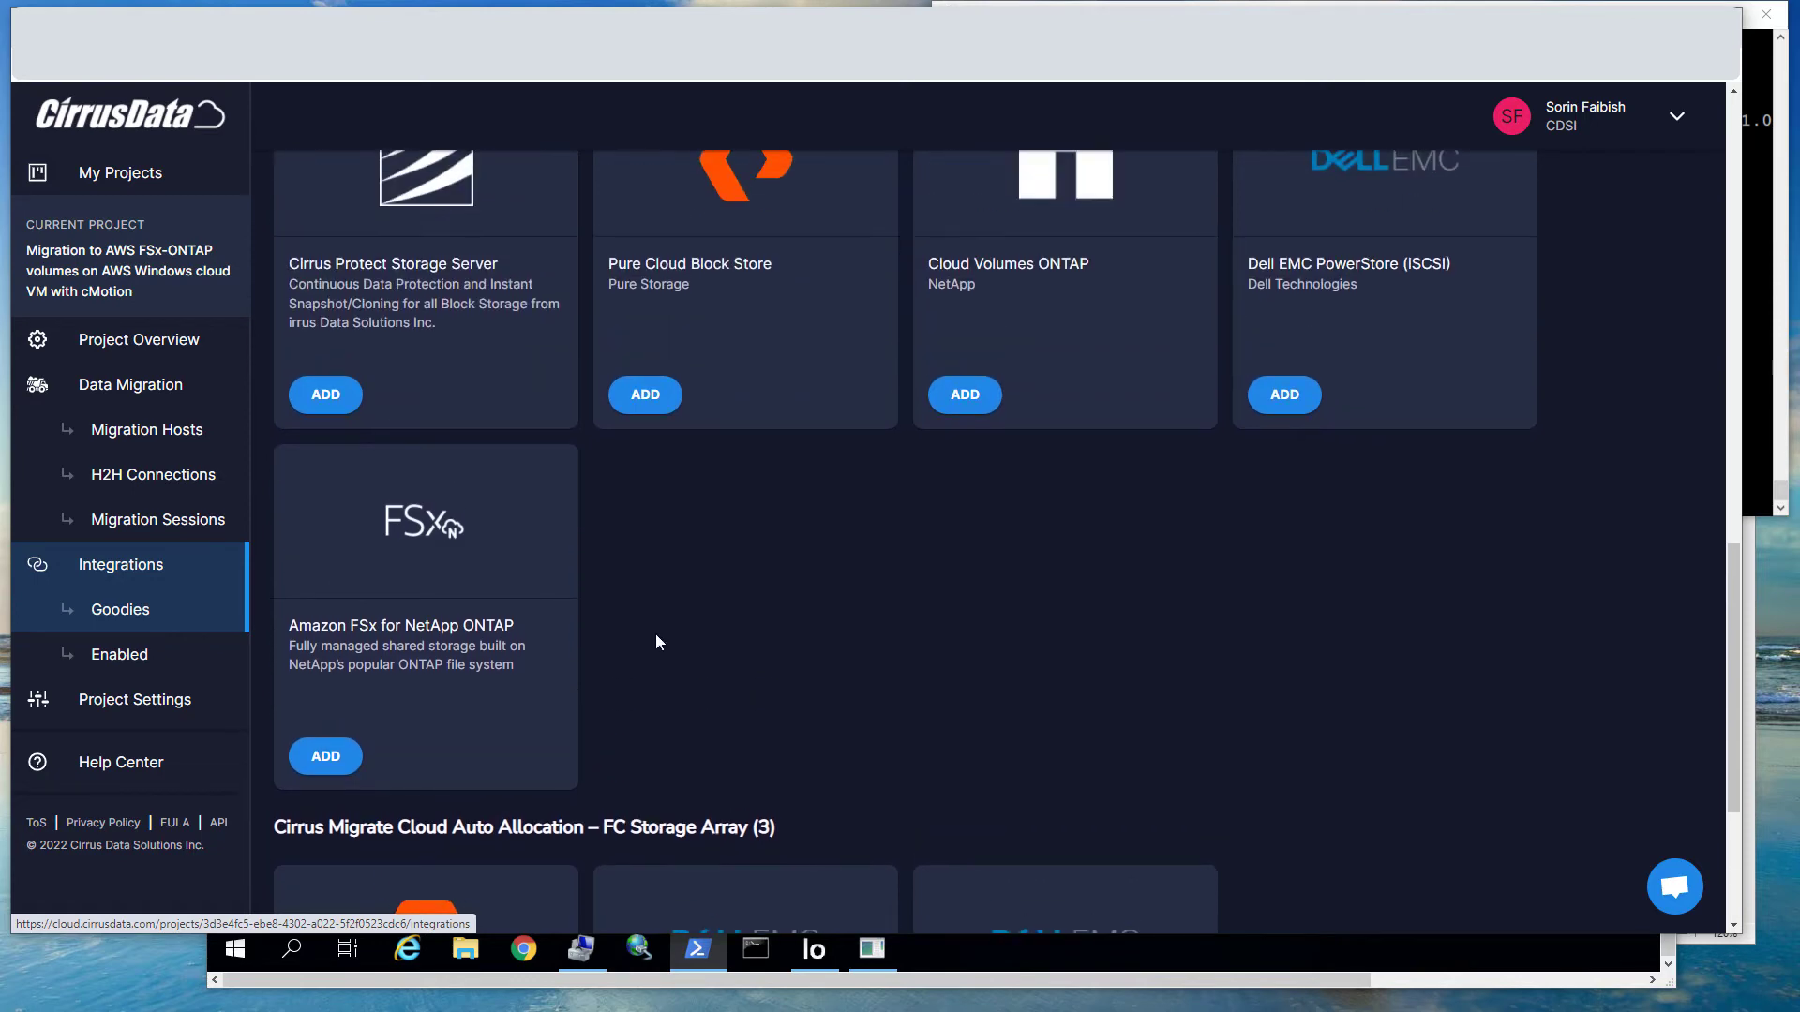
left_click(325, 757)
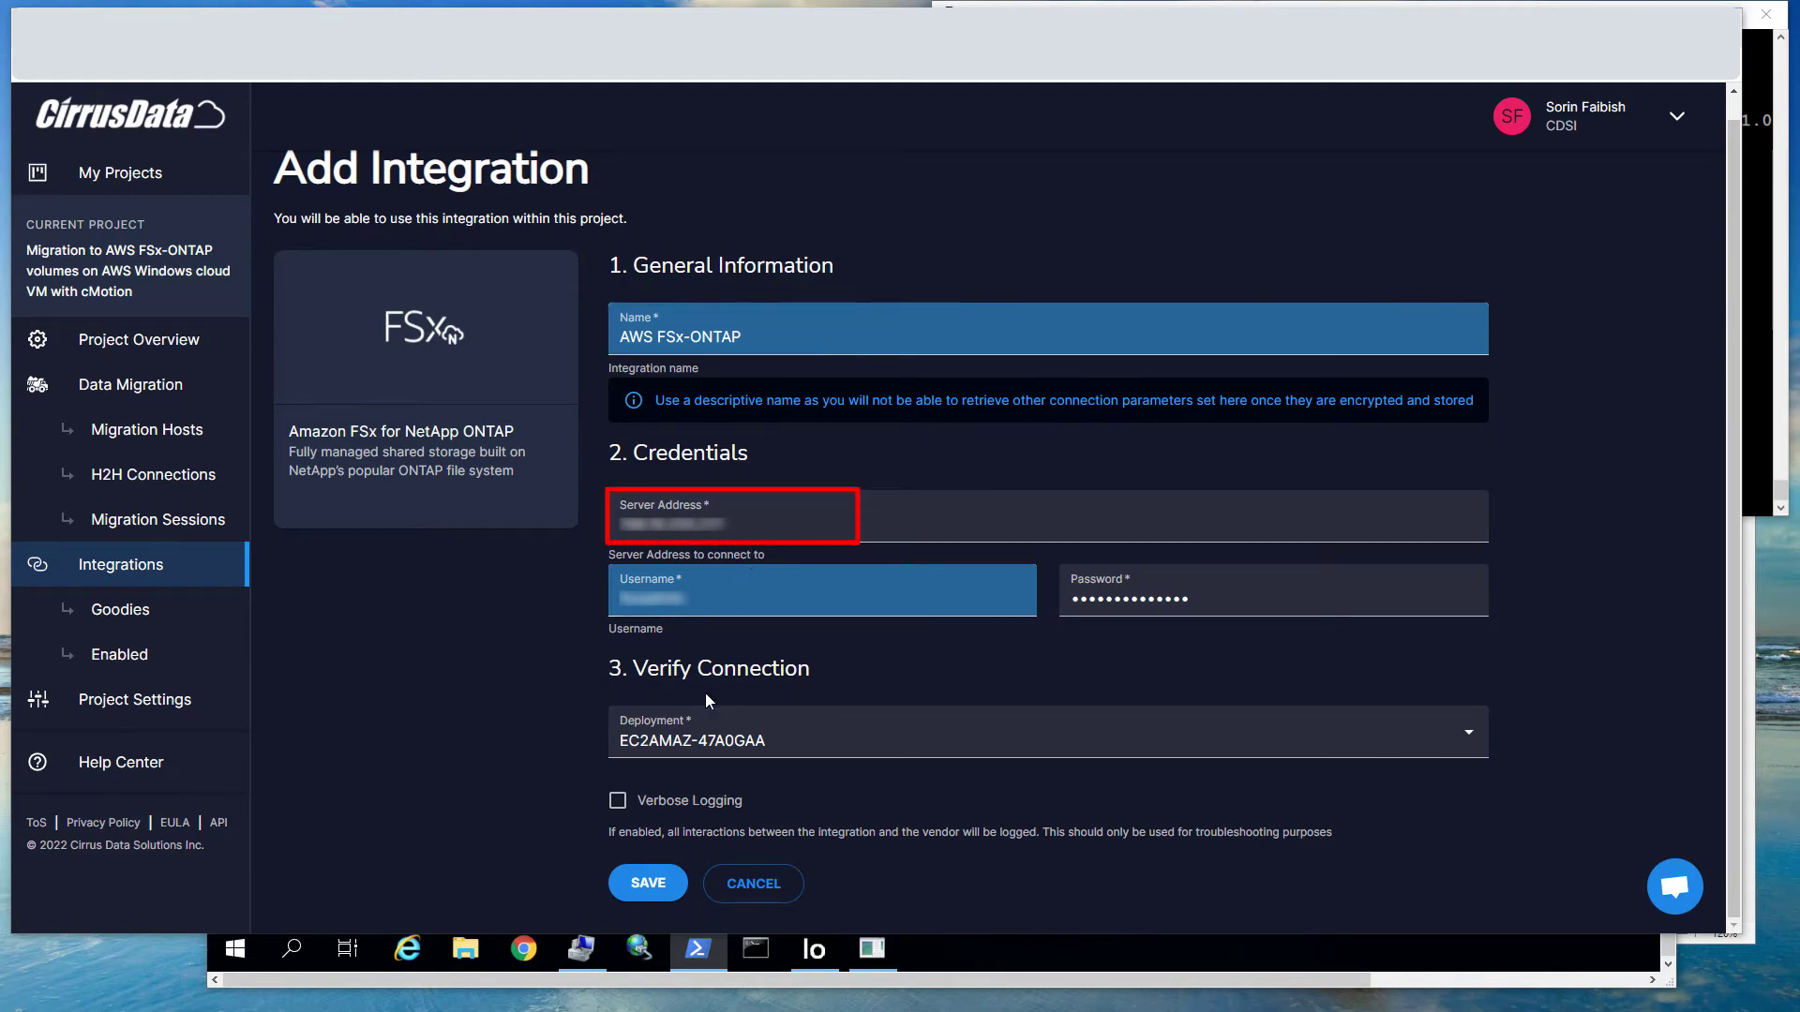
left_click(649, 884)
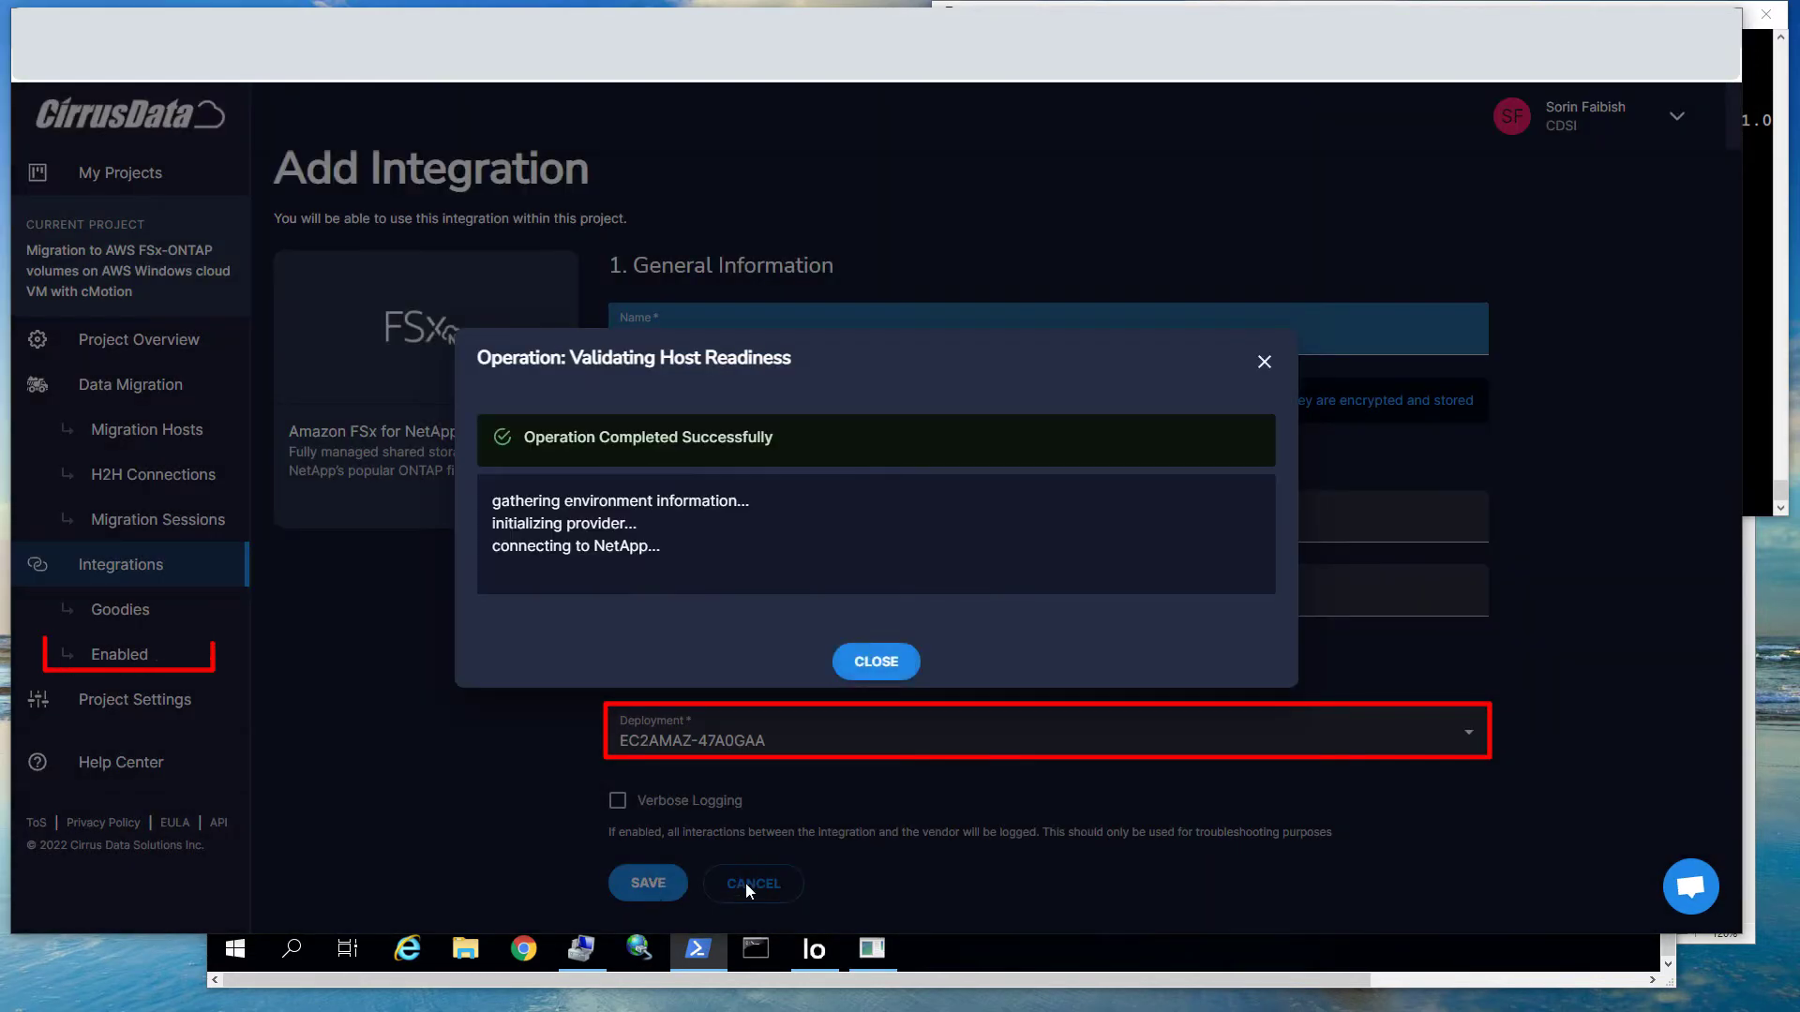
left_click(876, 663)
scroll(878, 668, "down", 5)
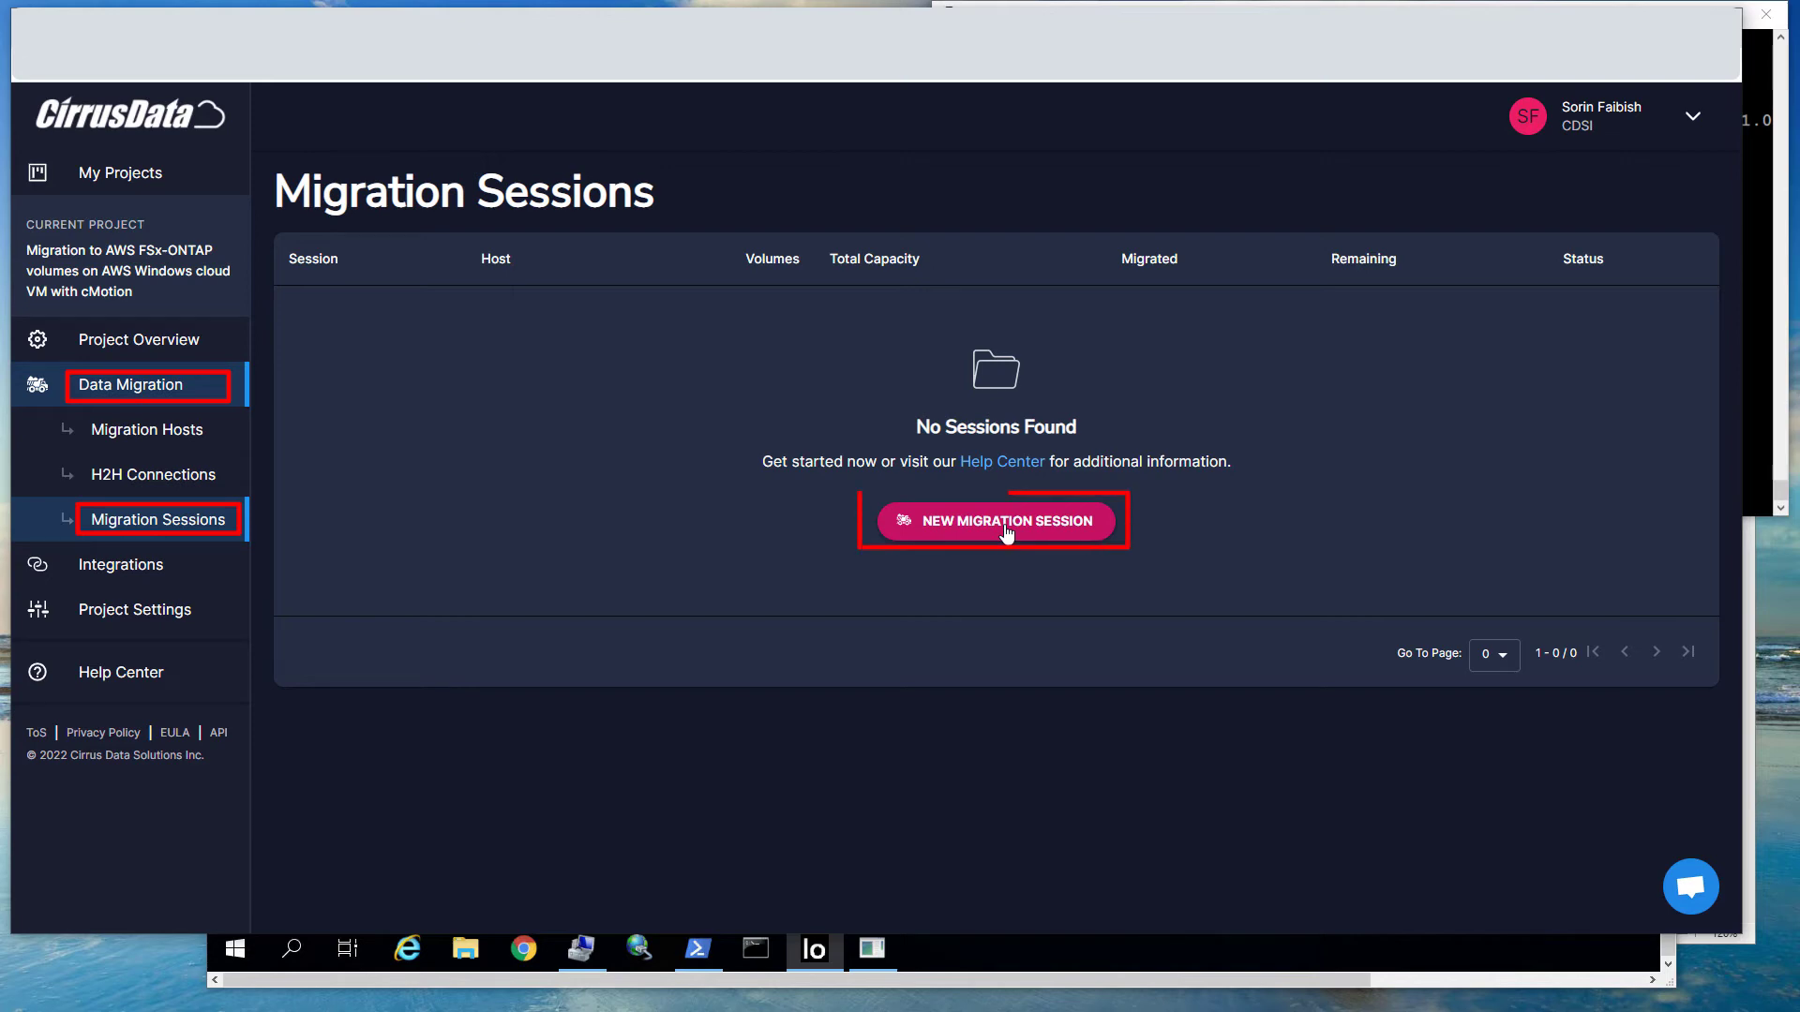
Start a new migration session for host EC2AMAZ-47A0GAA as a local, data-volumes-only migration
left_click(1005, 526)
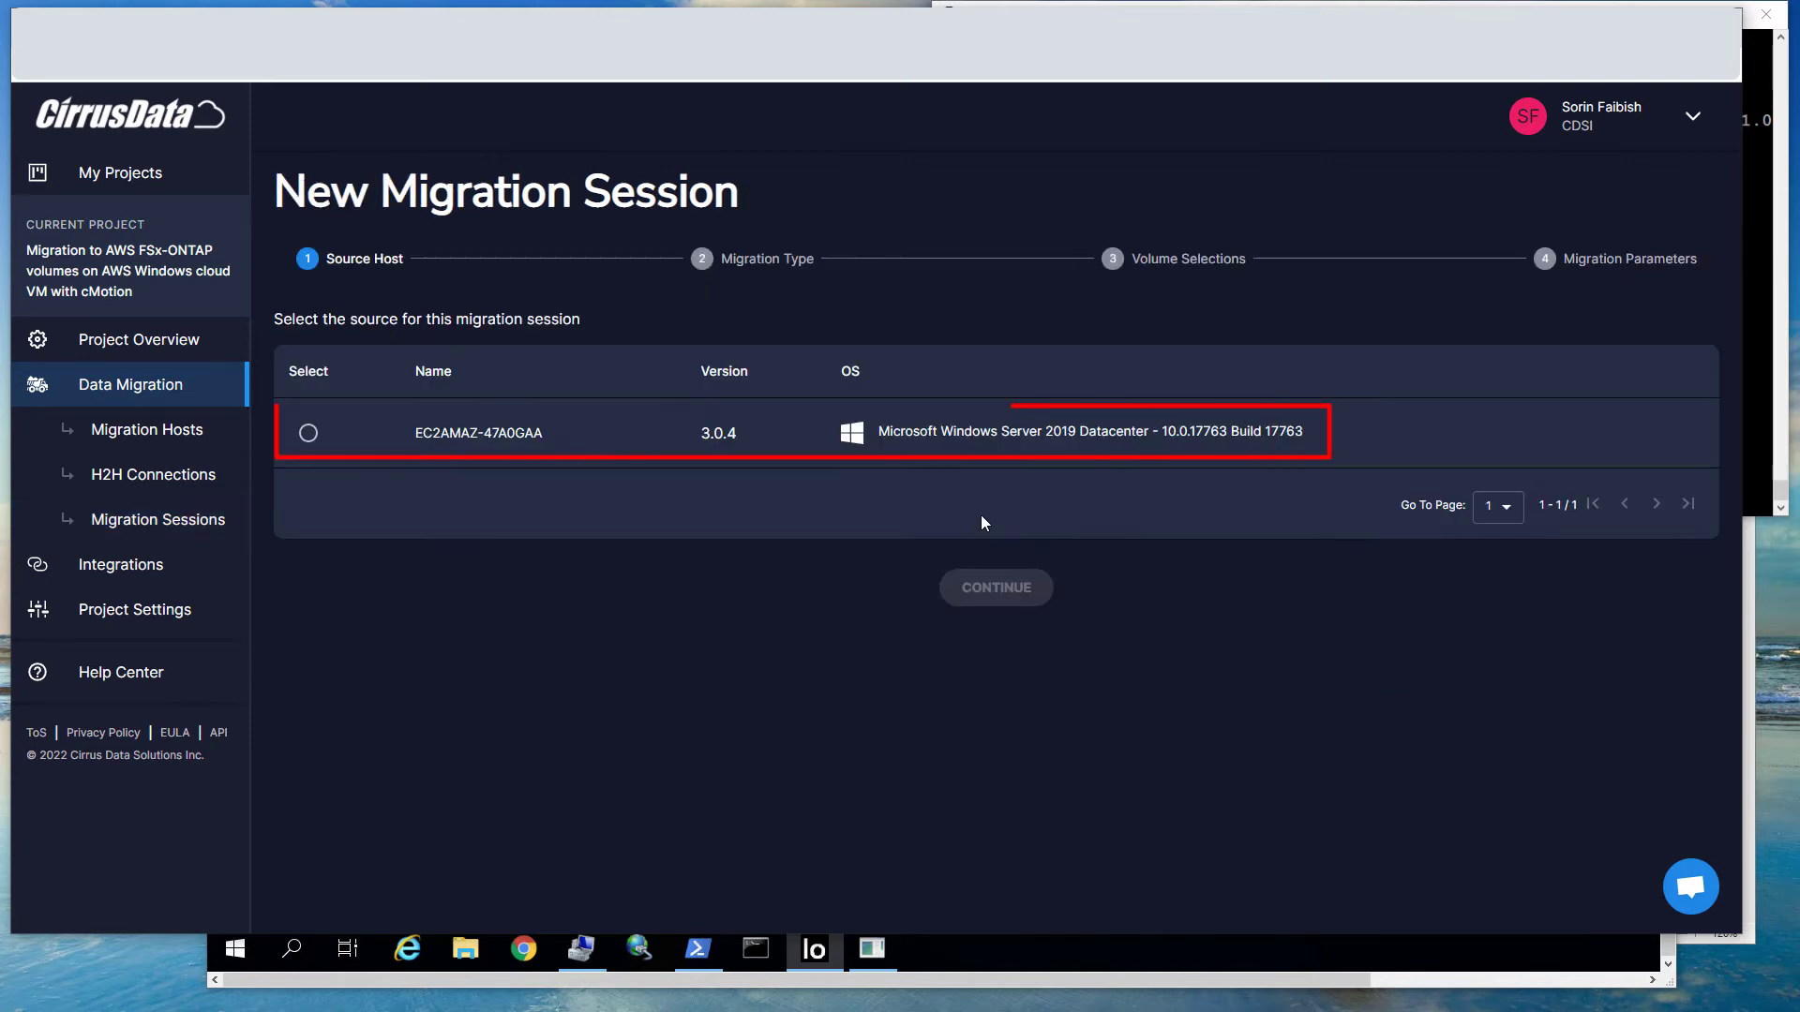
left_click(309, 434)
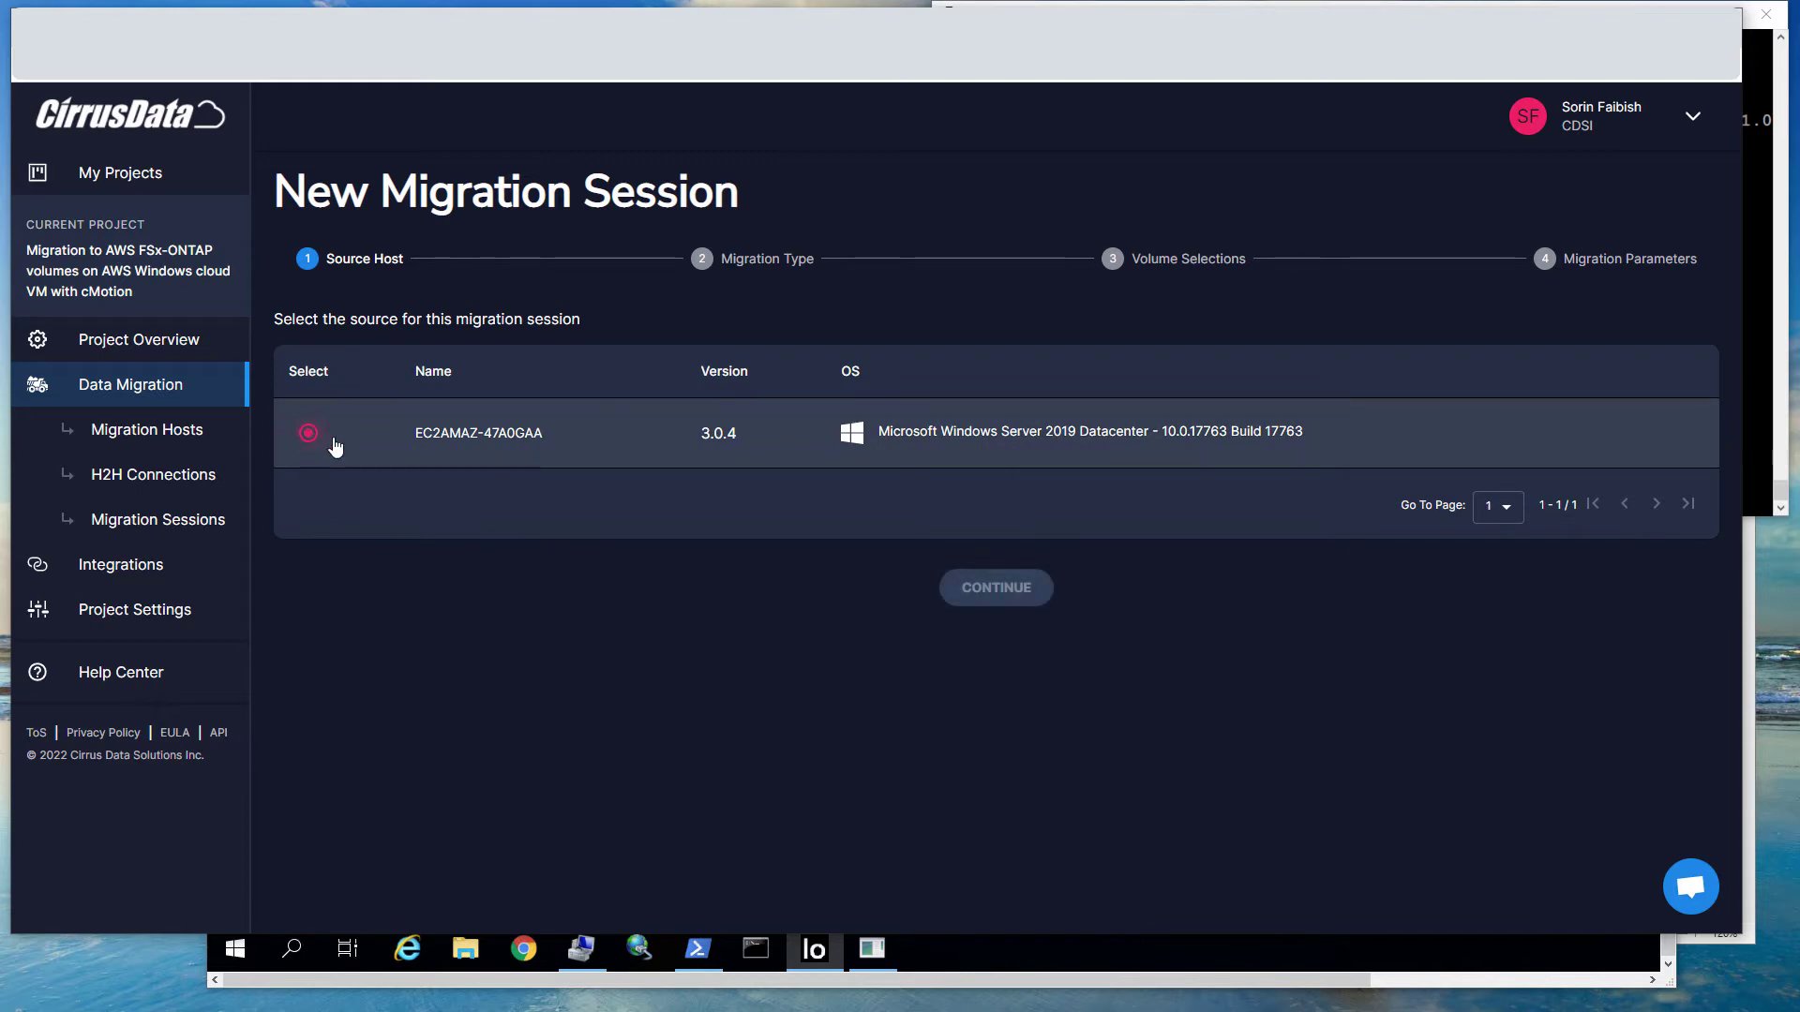
left_click(999, 588)
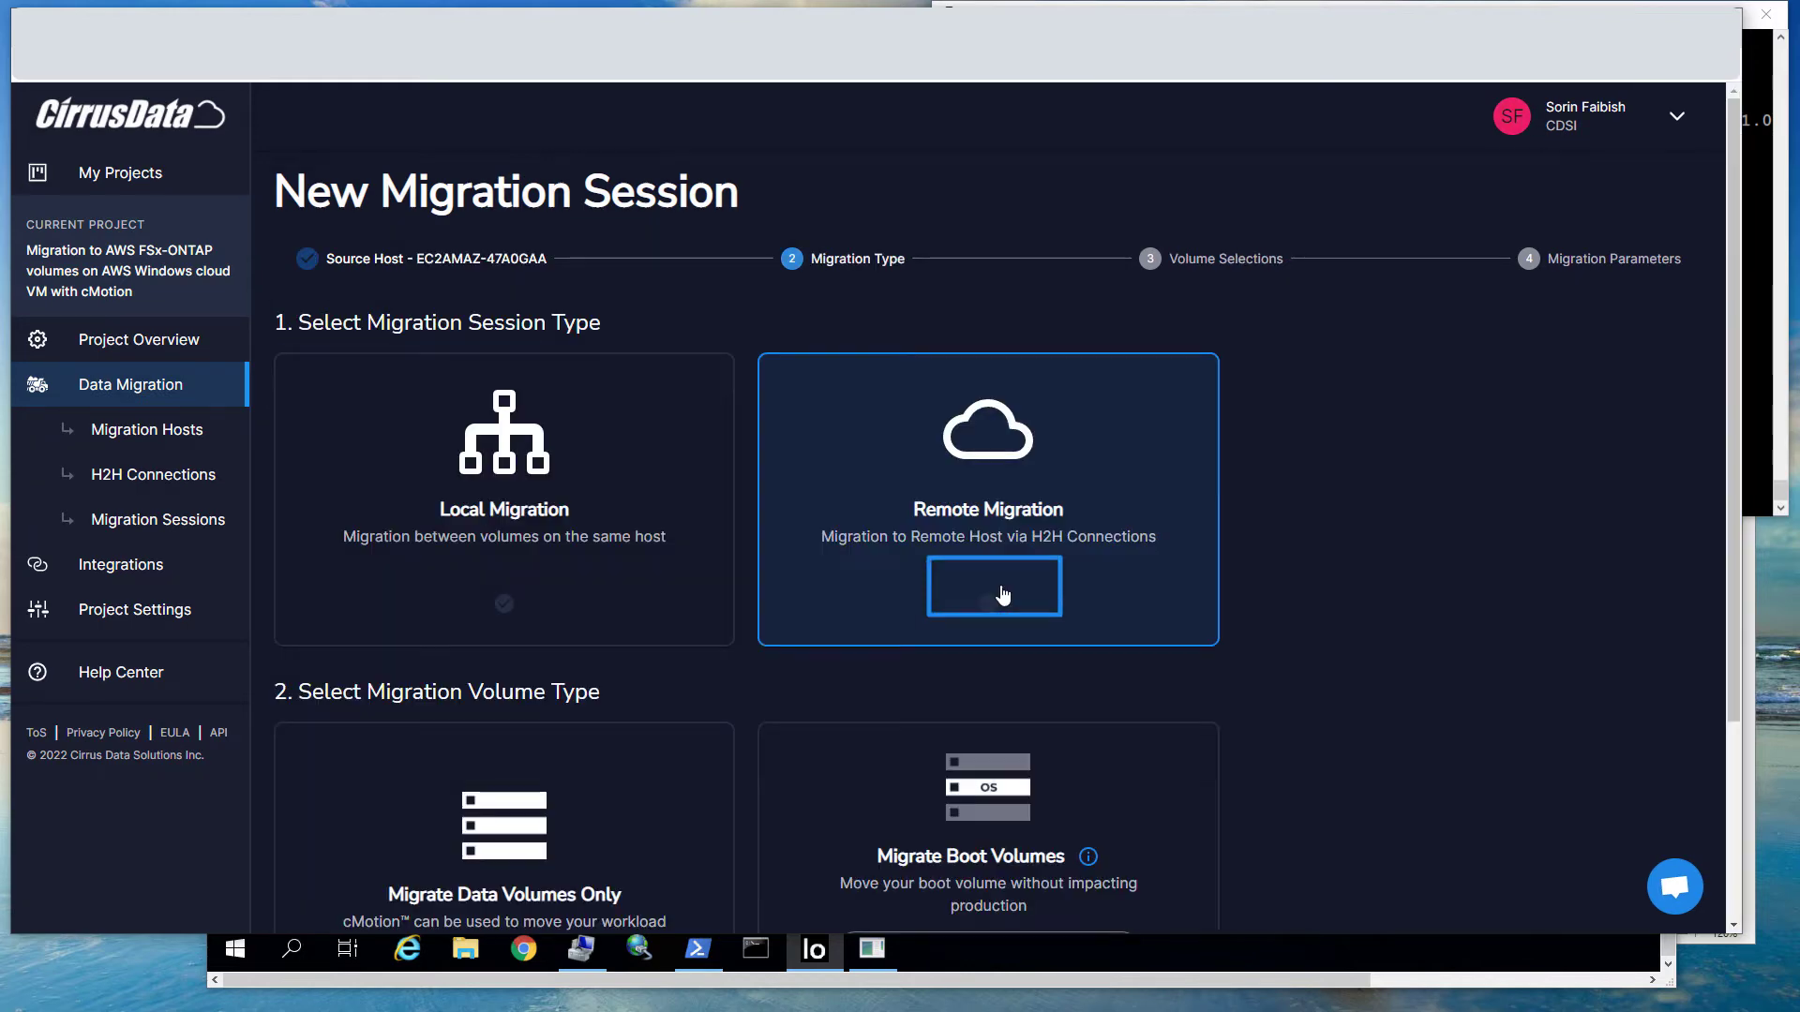
scroll(914, 668, "down", 2)
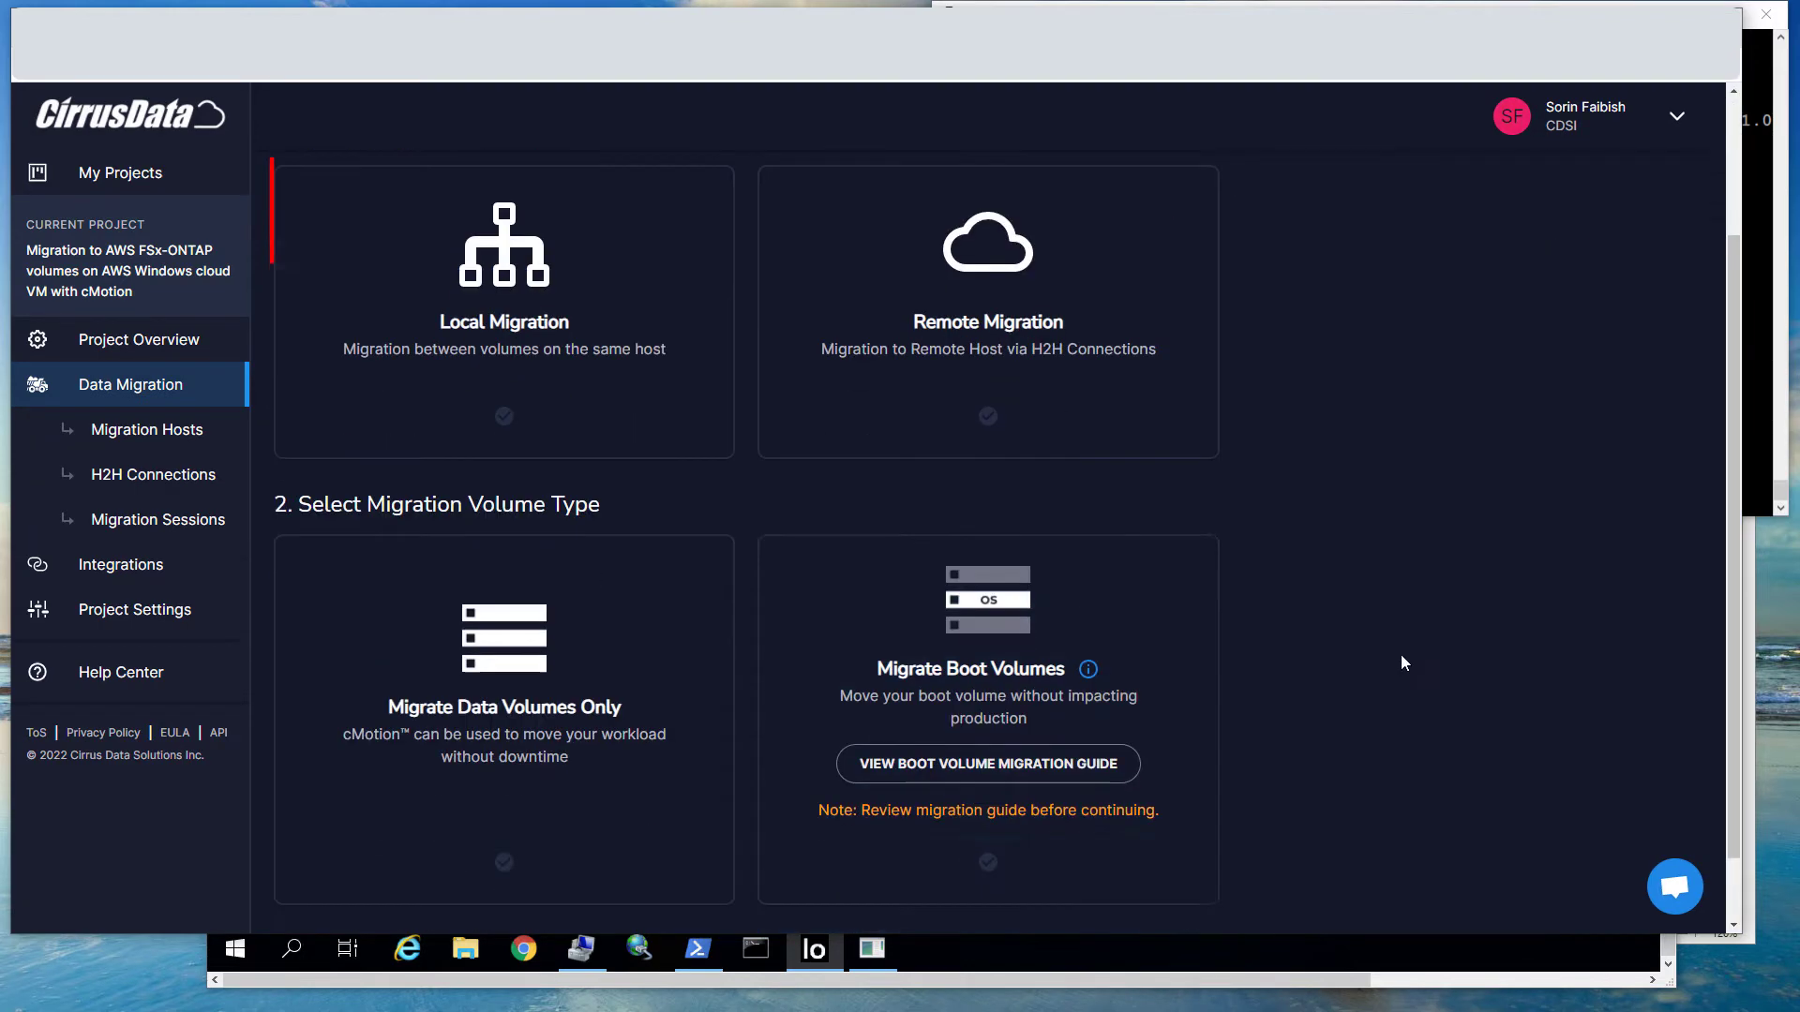
left_click(544, 397)
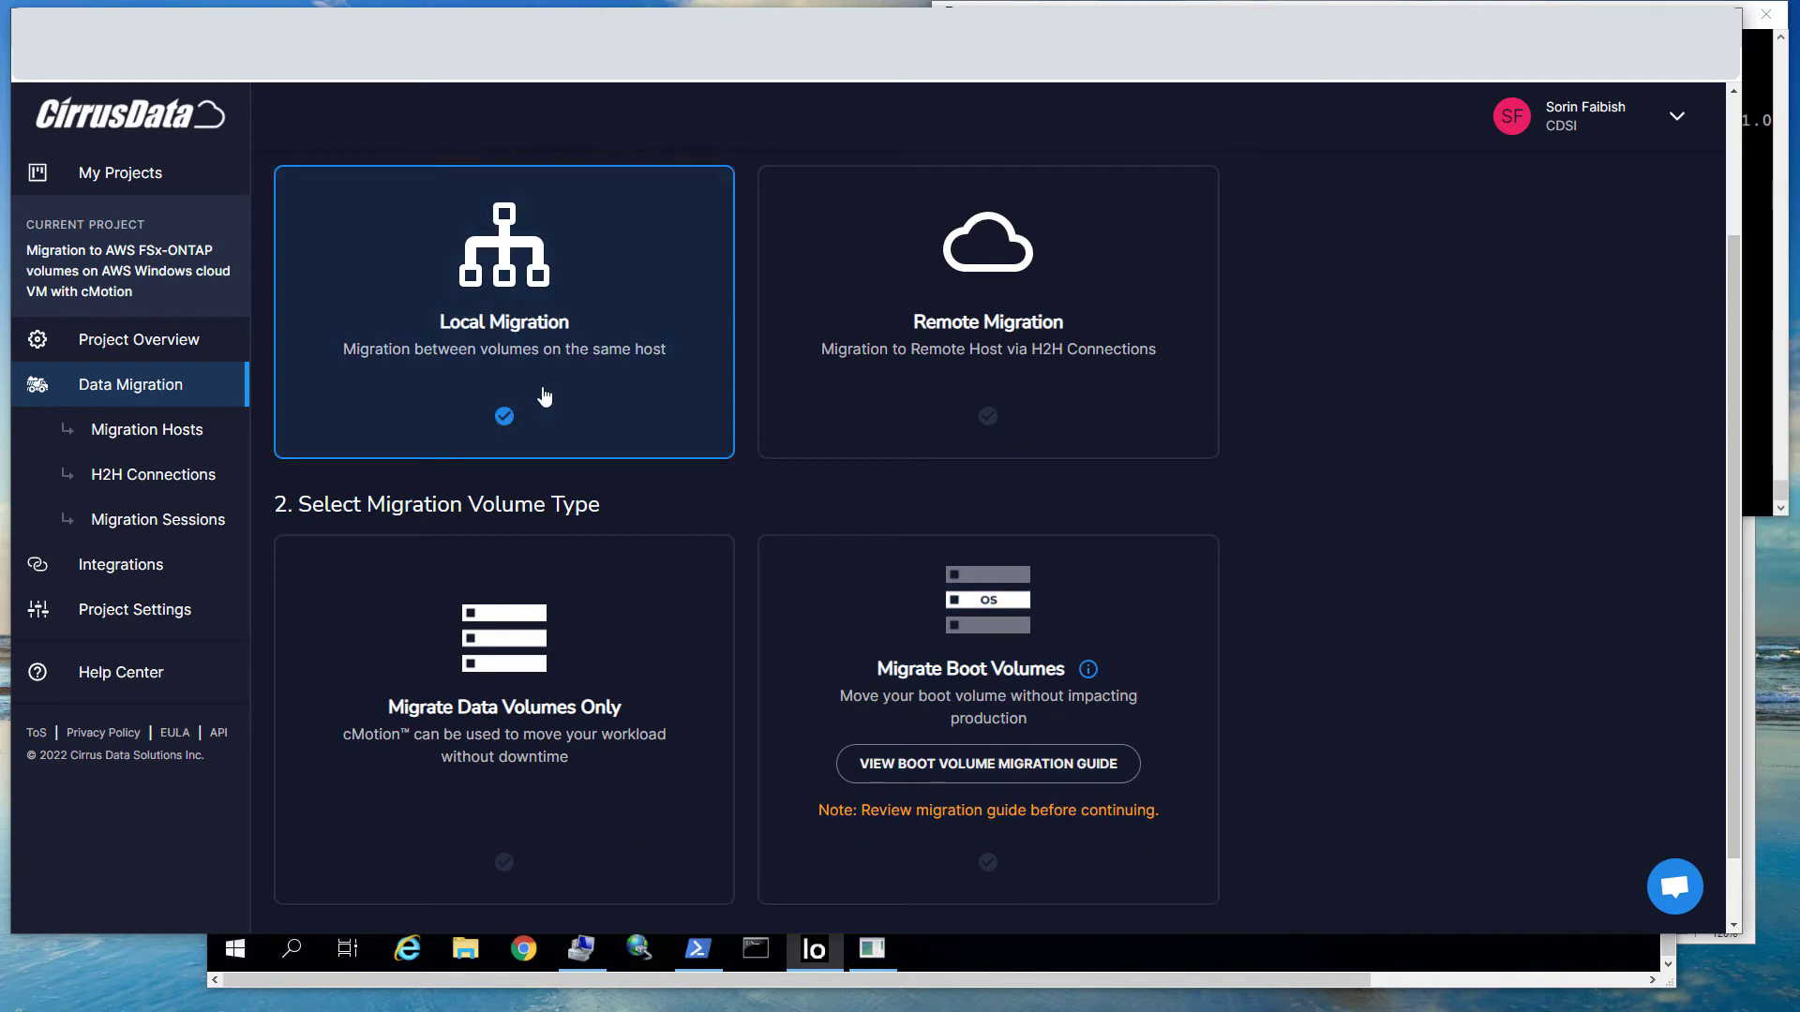
left_click(615, 563)
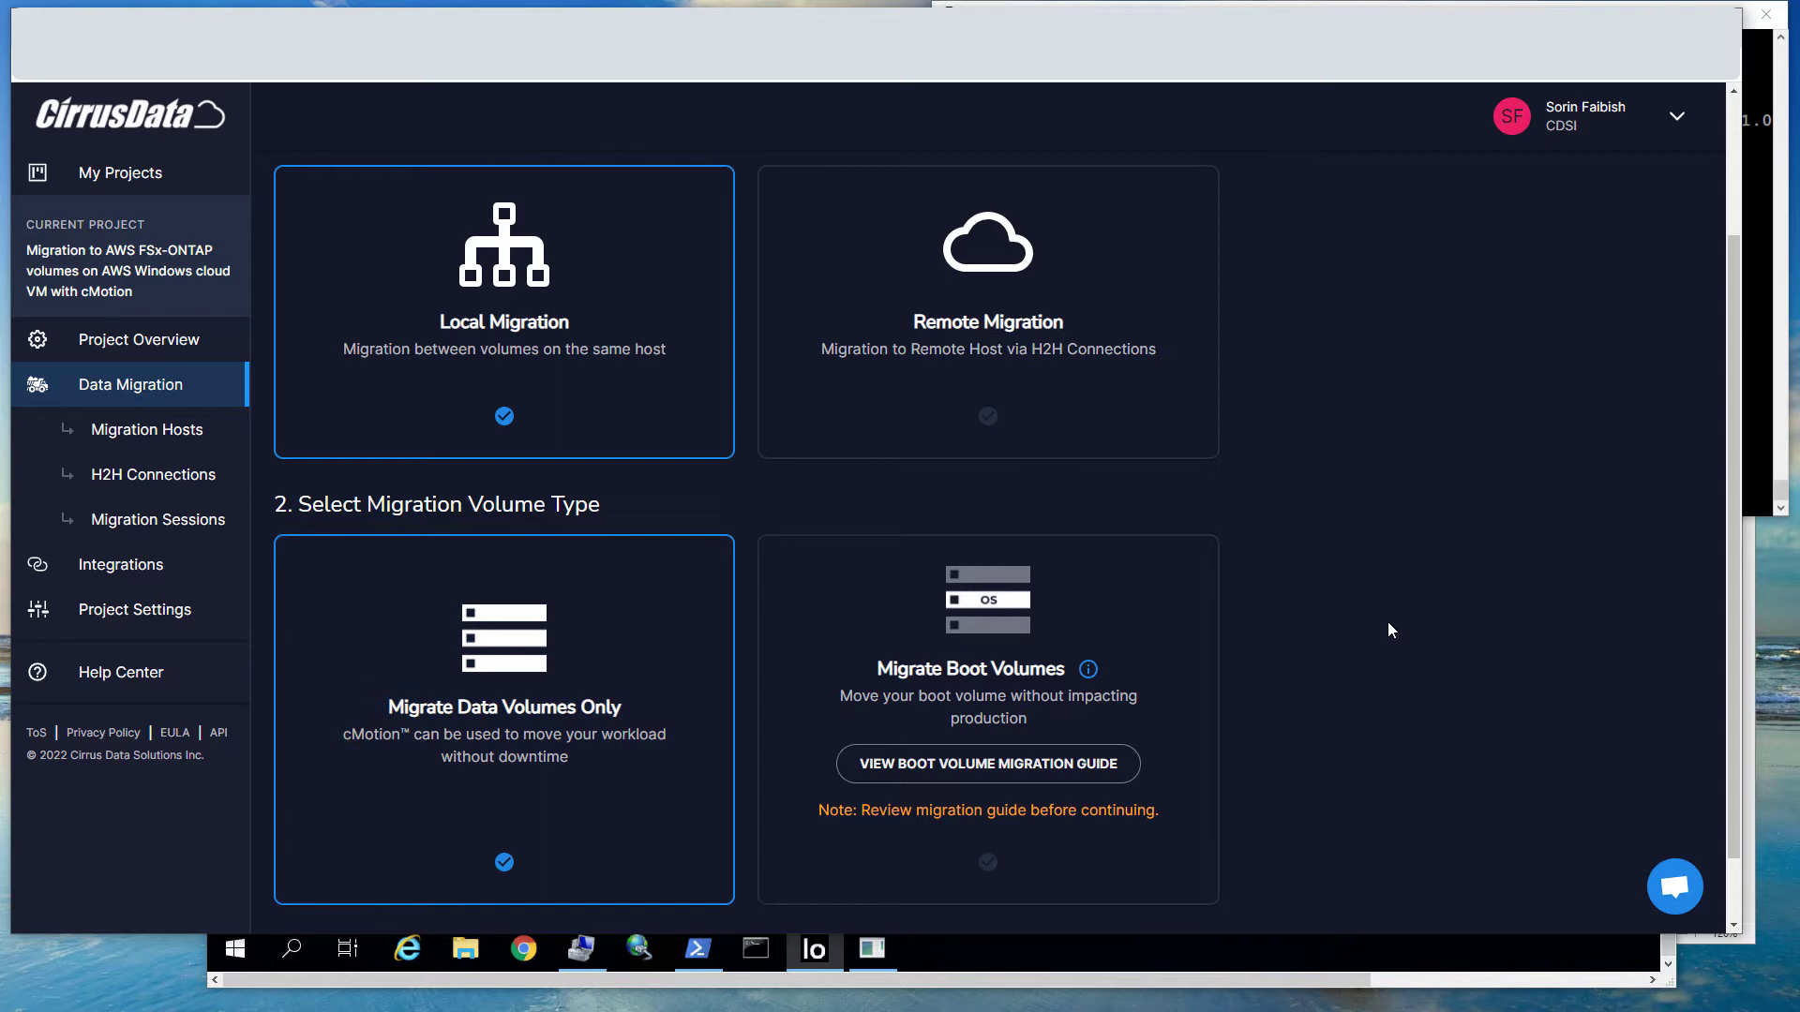
Include the 4.00 GiB PHYSICALDRIVE1 (Drive K) in the session's volume selection
scroll(1388, 622, "down", 1)
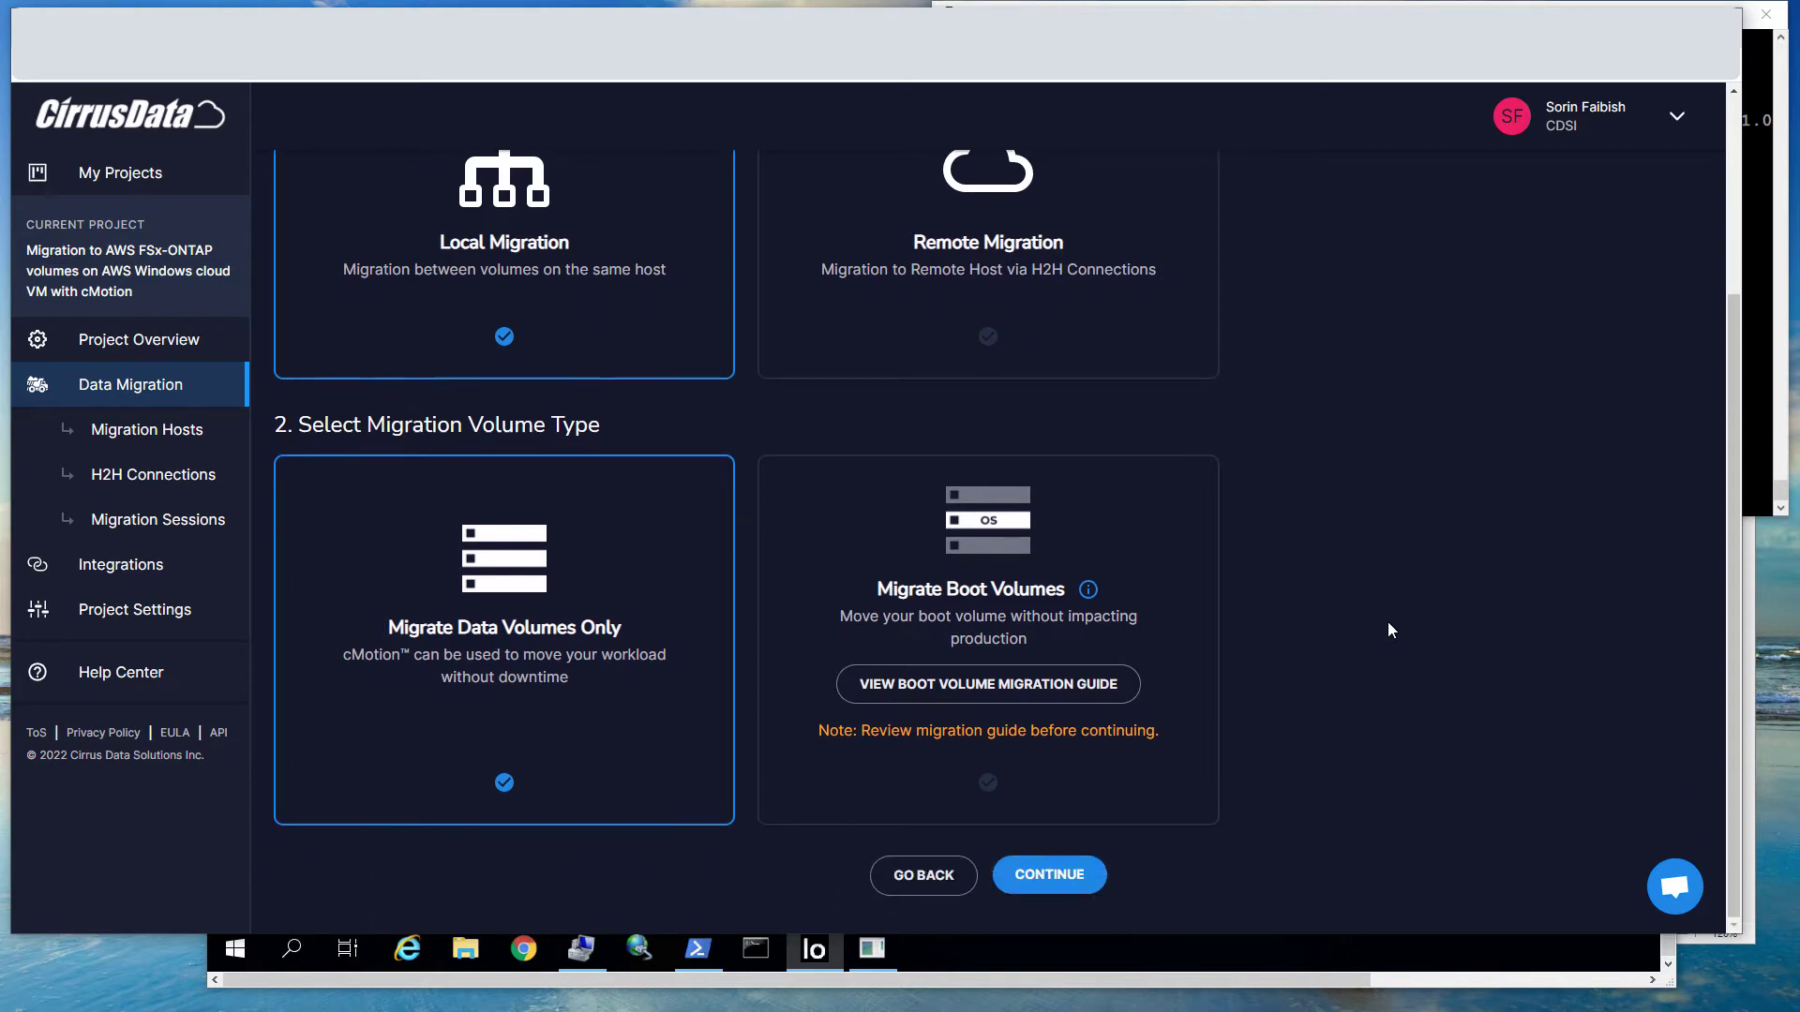
left_click(1050, 875)
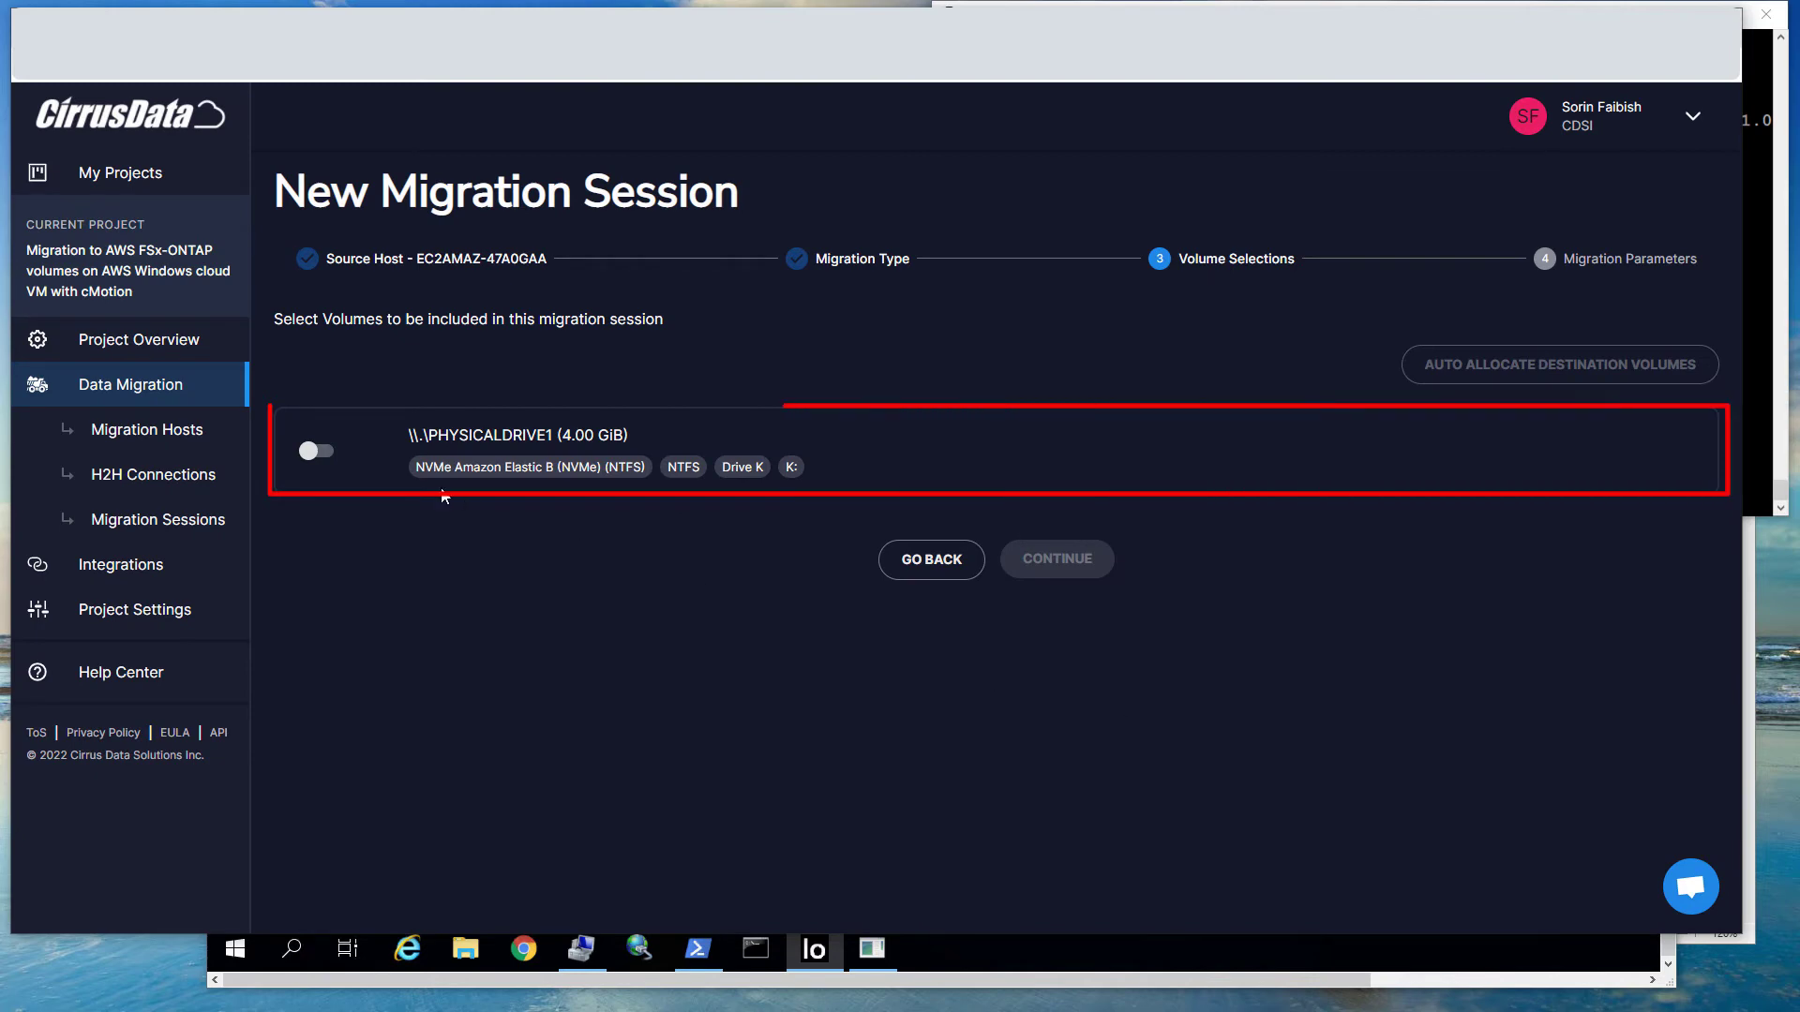
left_click(319, 452)
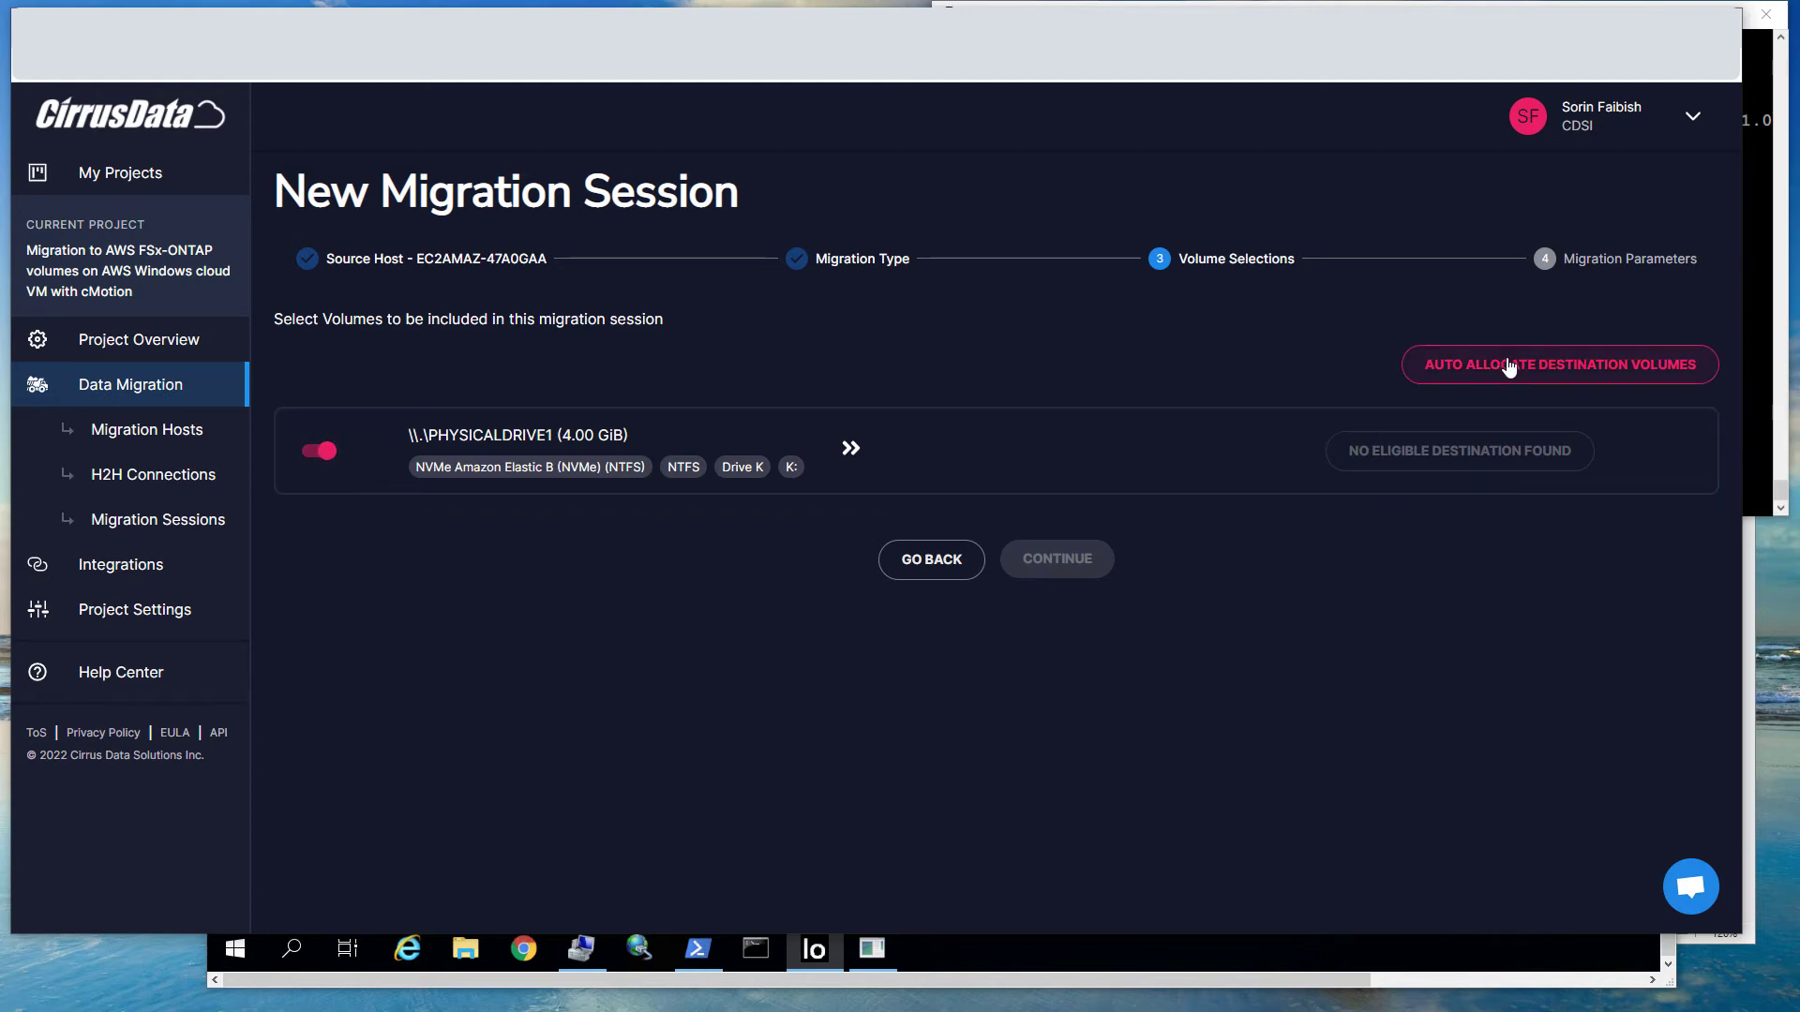
Auto-allocate a 4 GiB AWS FSx-ONTAP destination volume for PHYSICALDRIVE1 after host preparation succeeds
left_click(1559, 372)
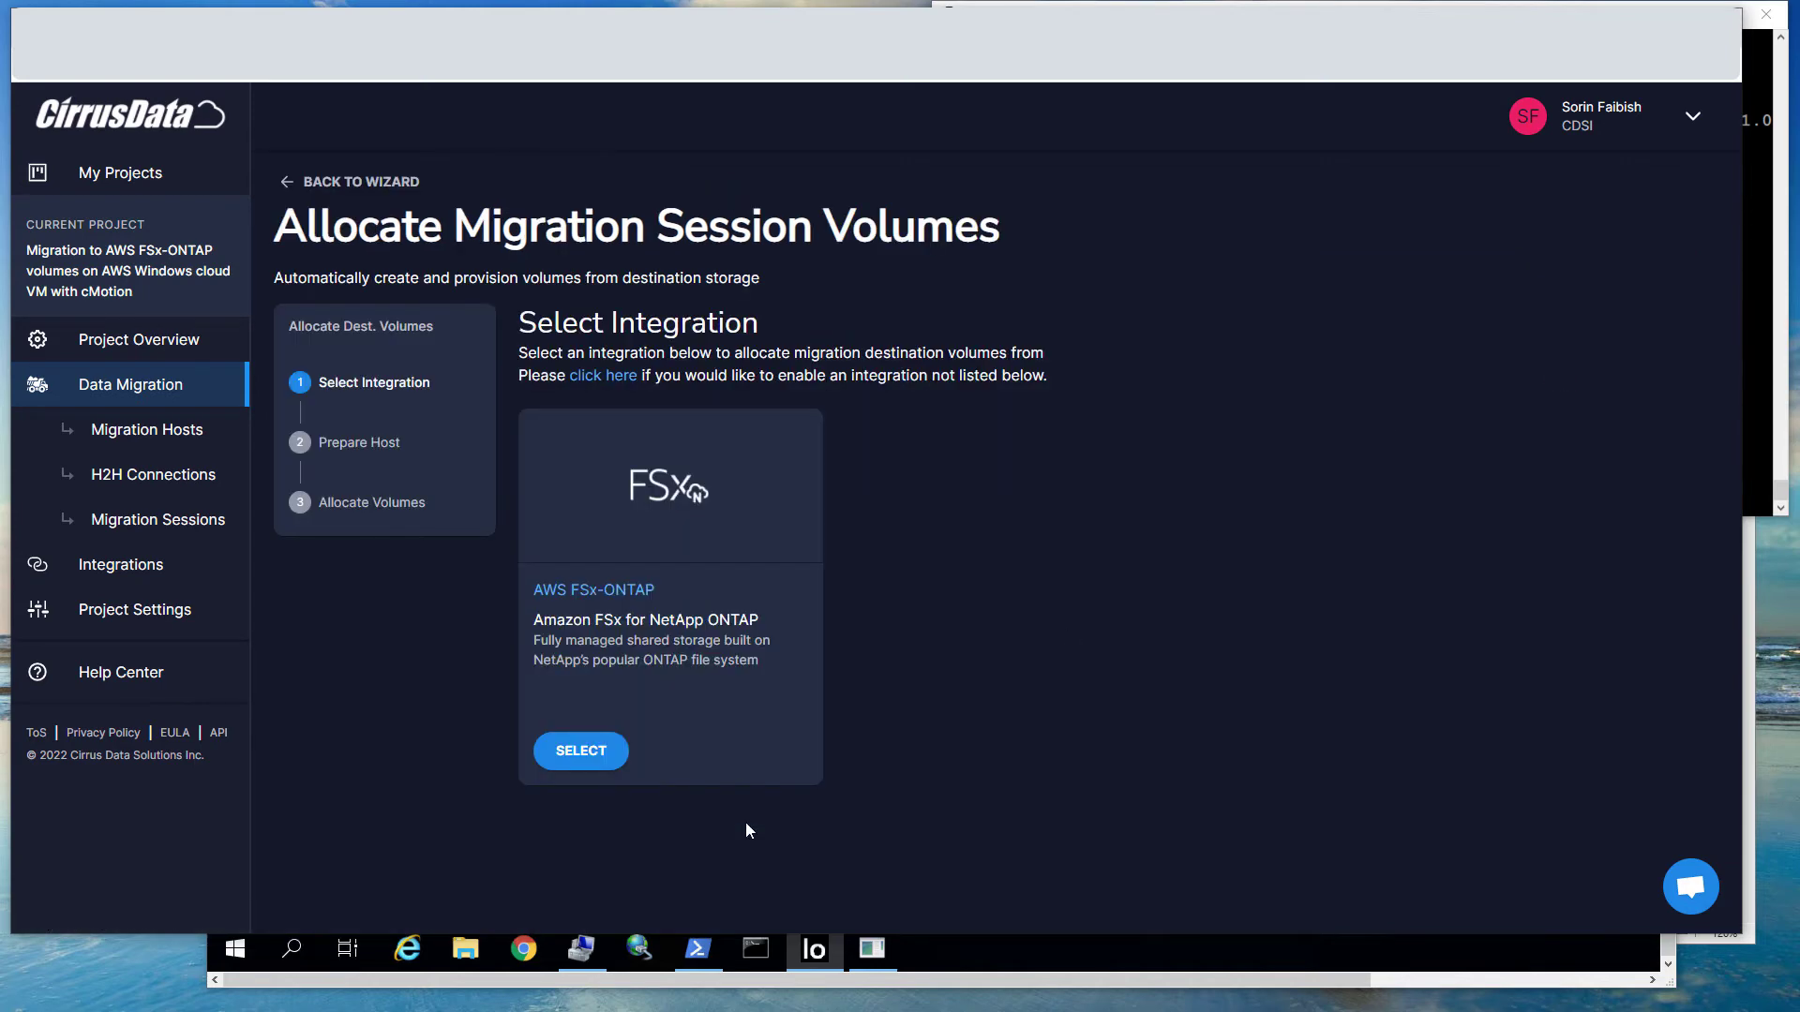
left_click(581, 752)
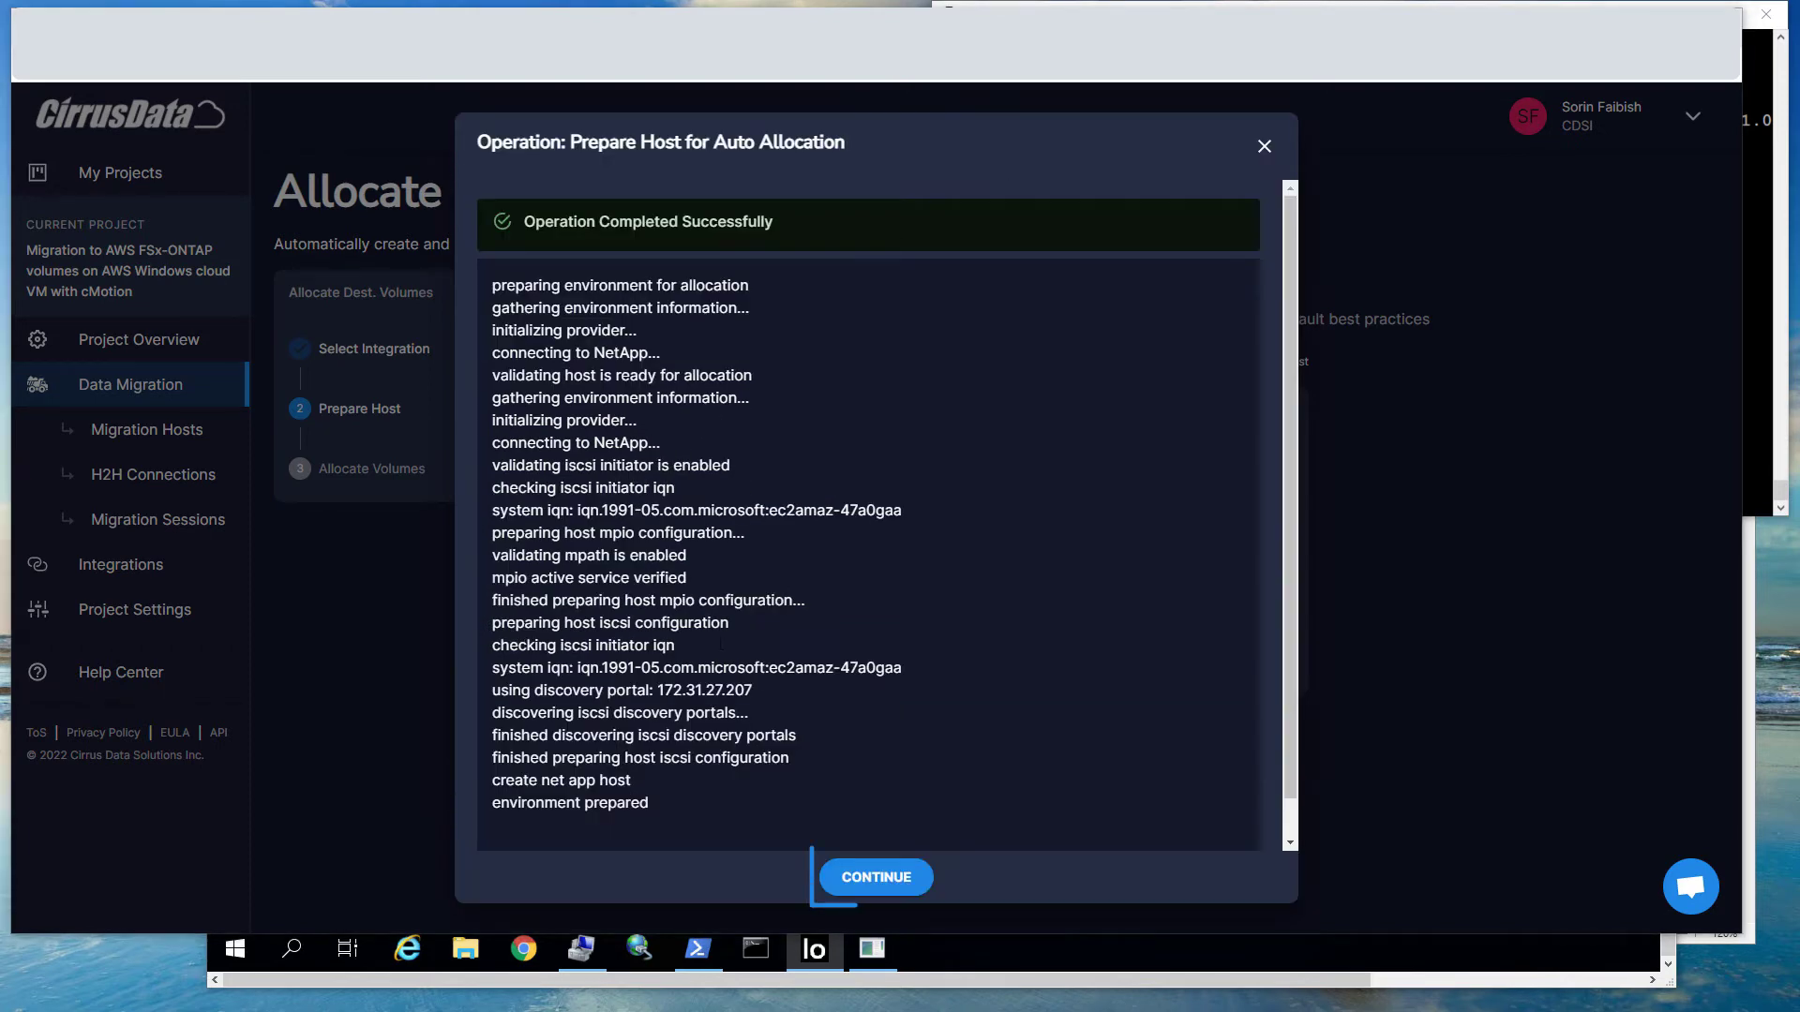
left_click(876, 876)
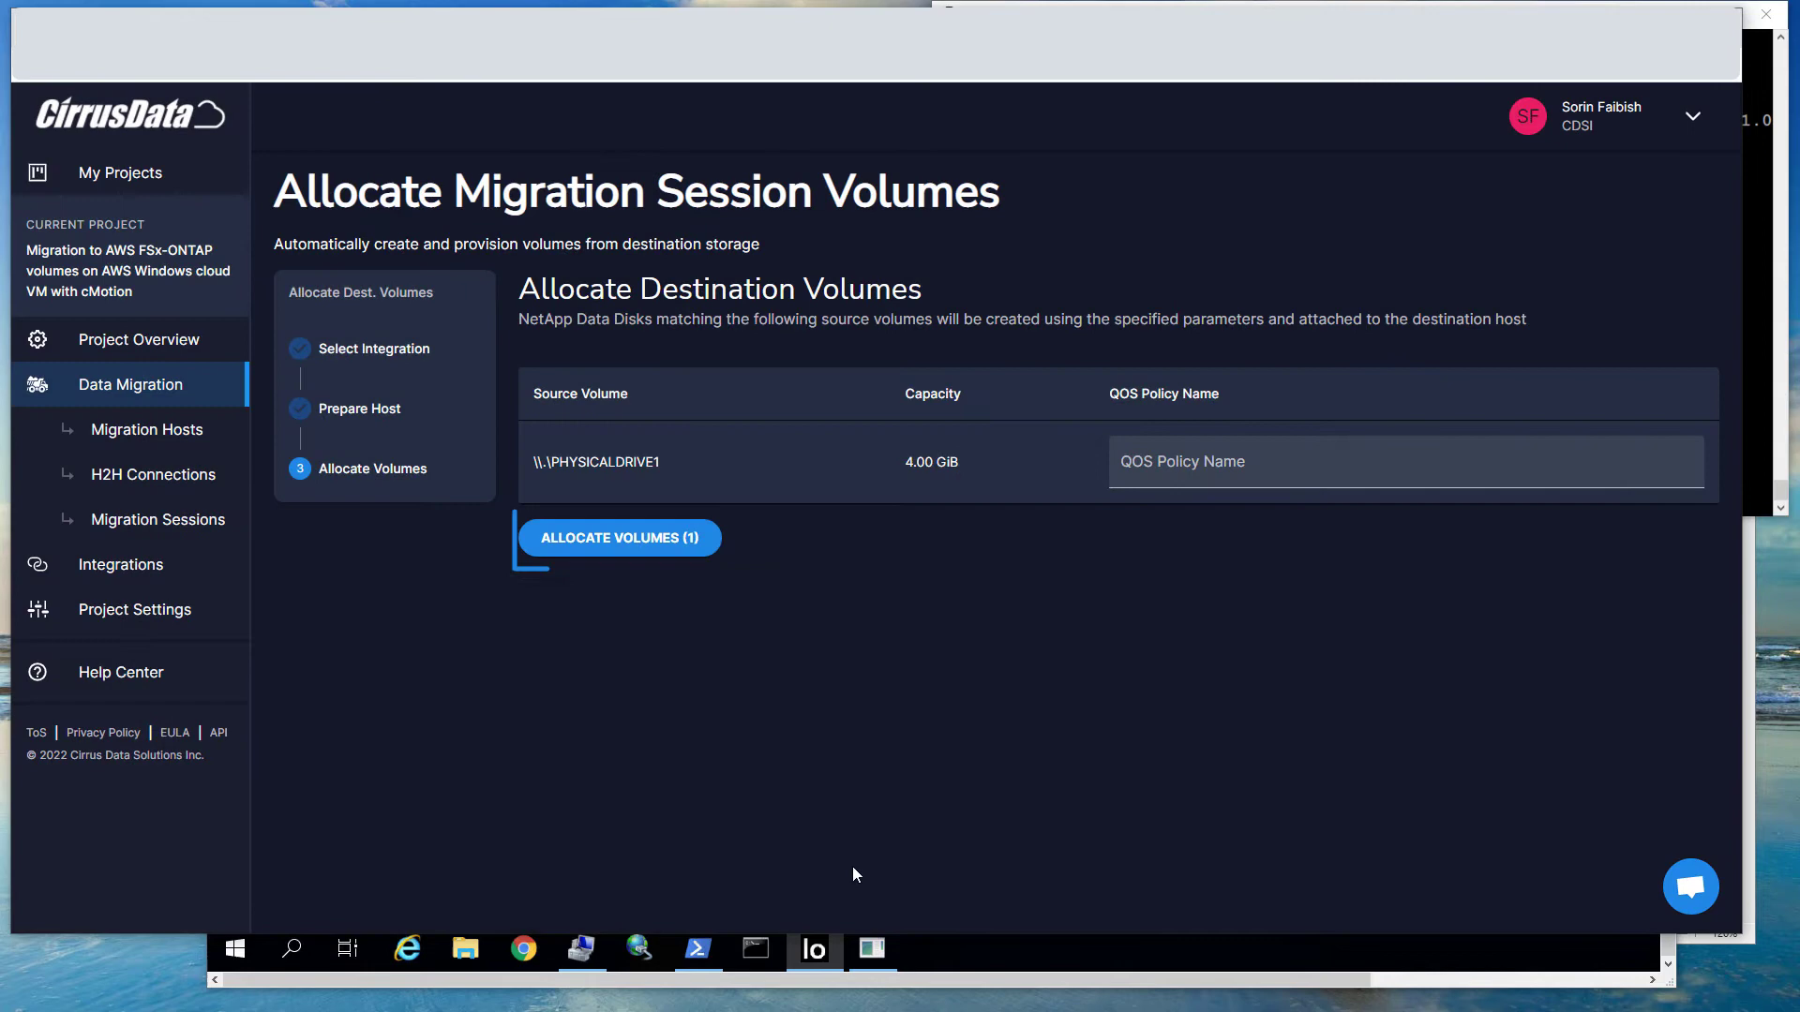
left_click(622, 546)
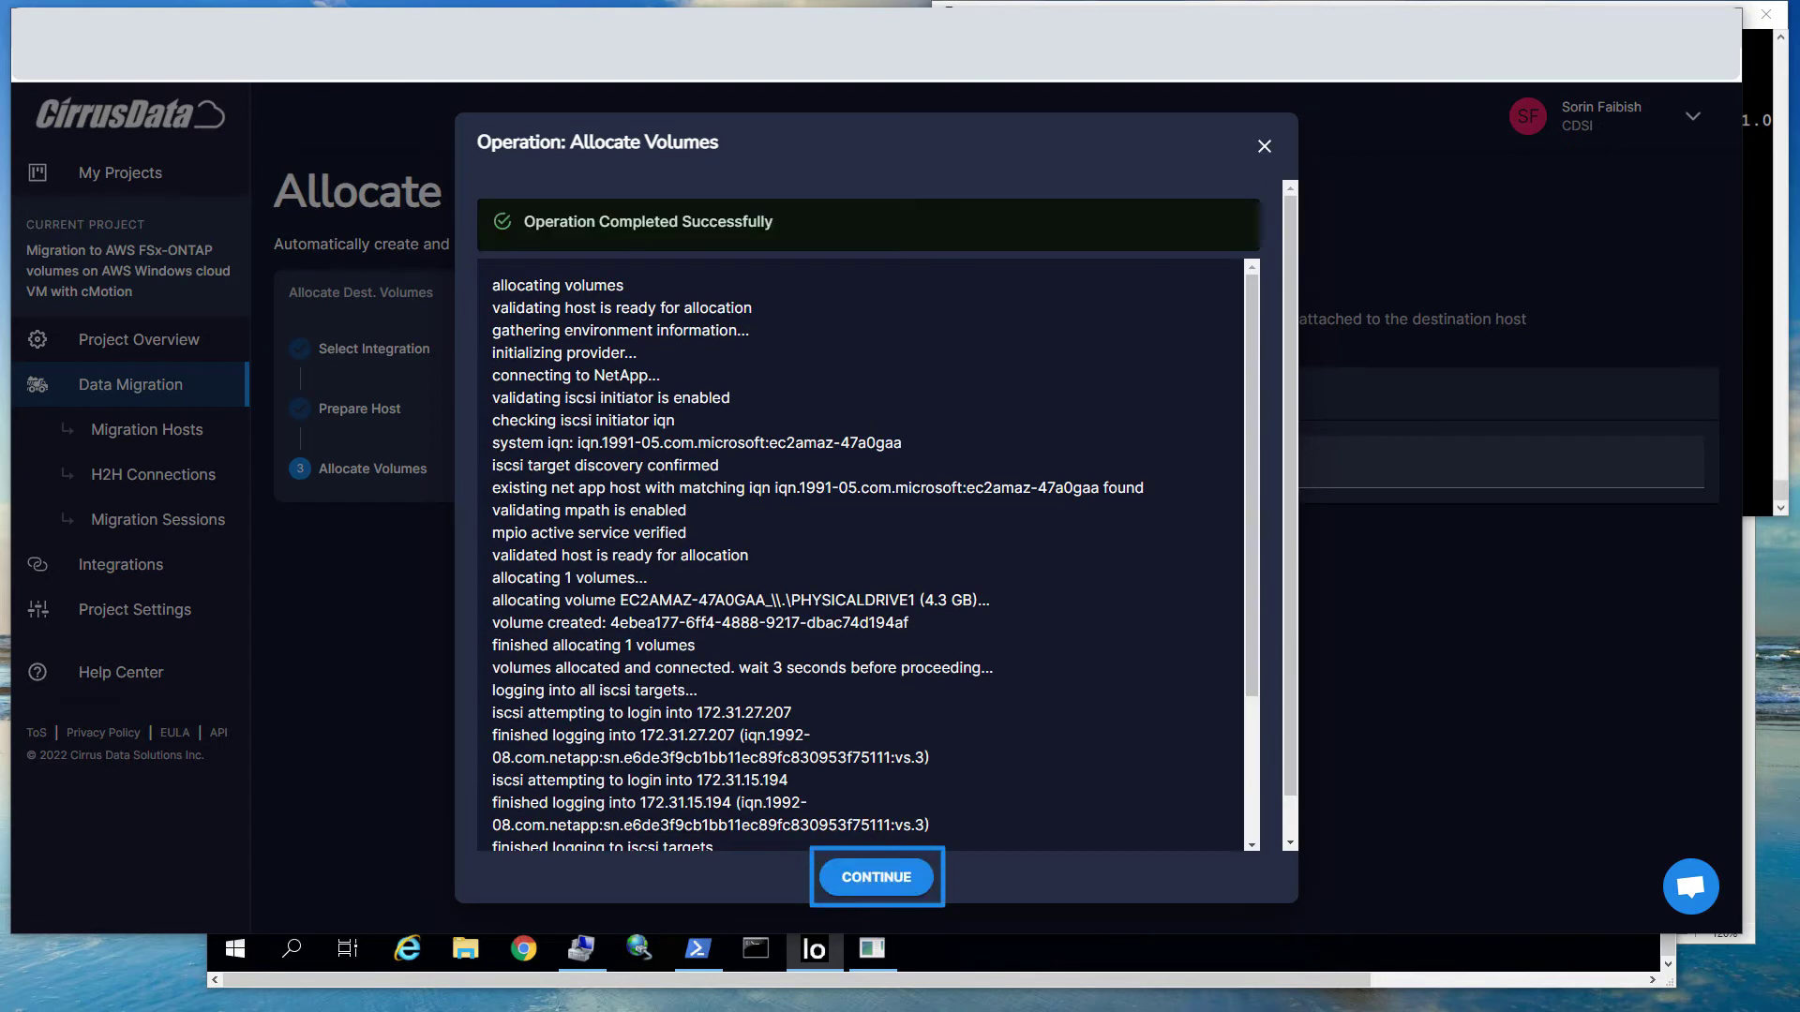
left_click(875, 878)
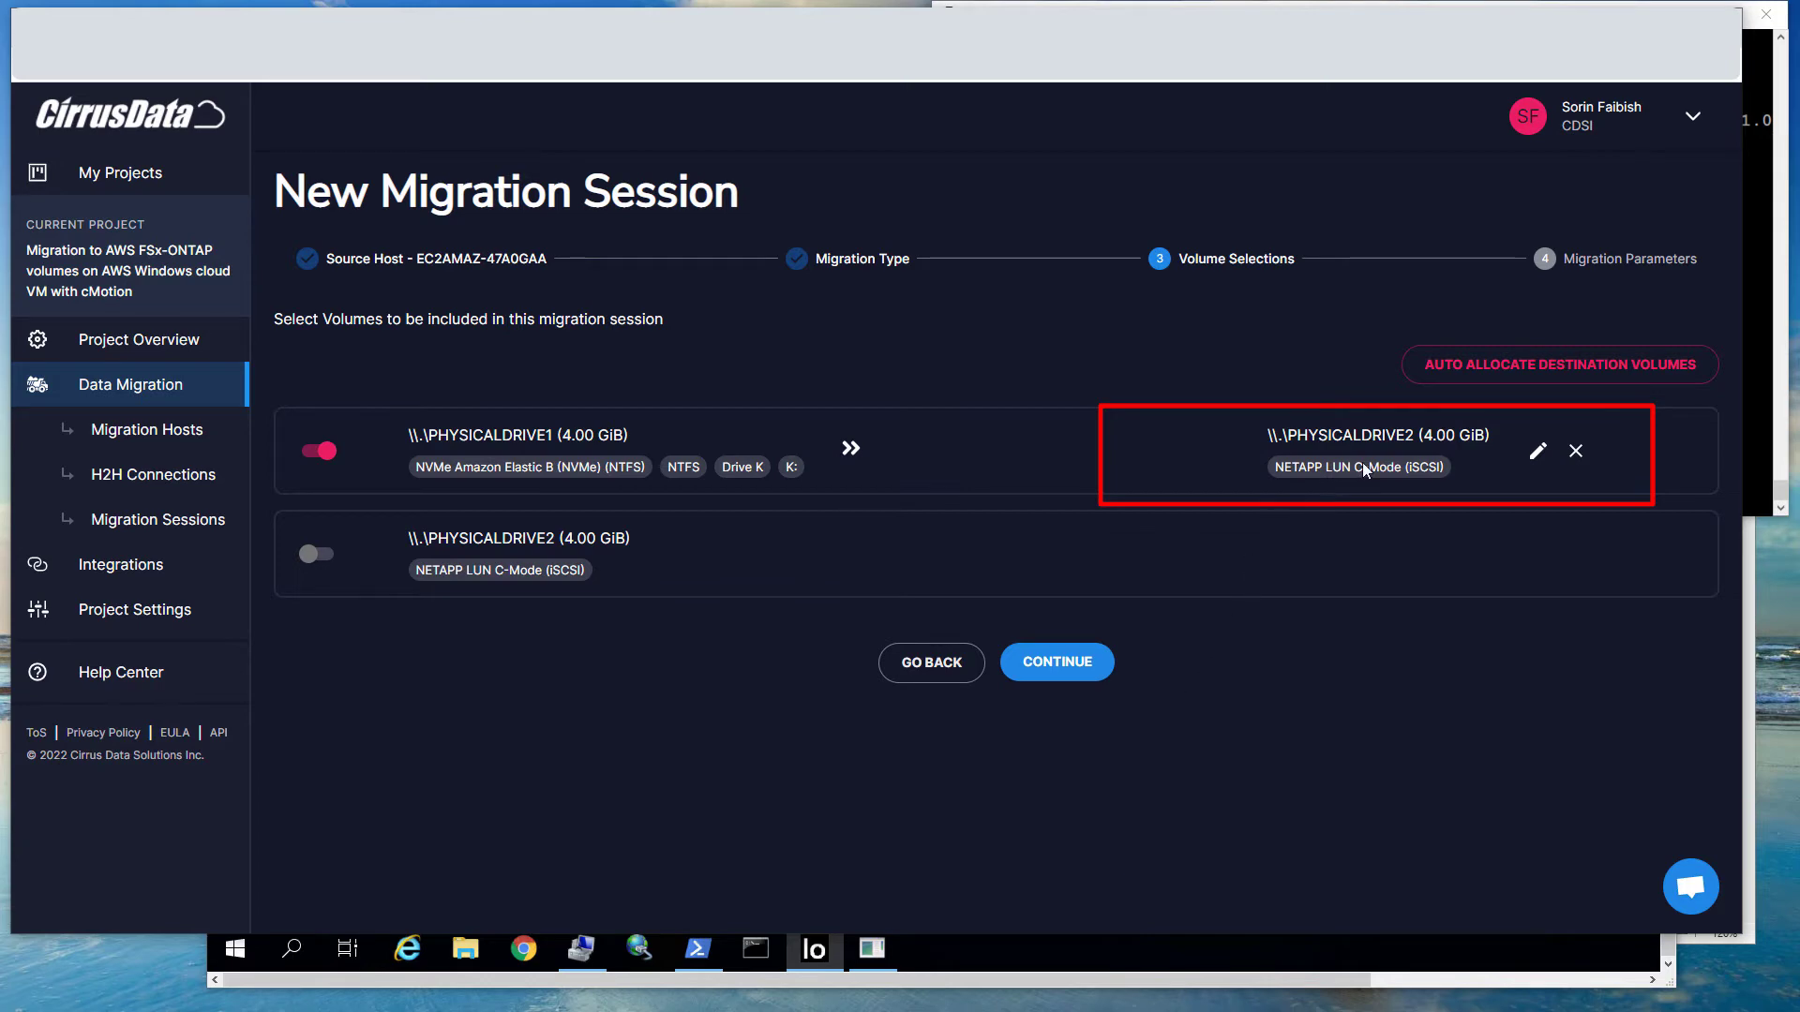
Switch to the Remote Desktop server, where Disk Management shows the new 4.00 GB Disk 2 offline
left_click(870, 934)
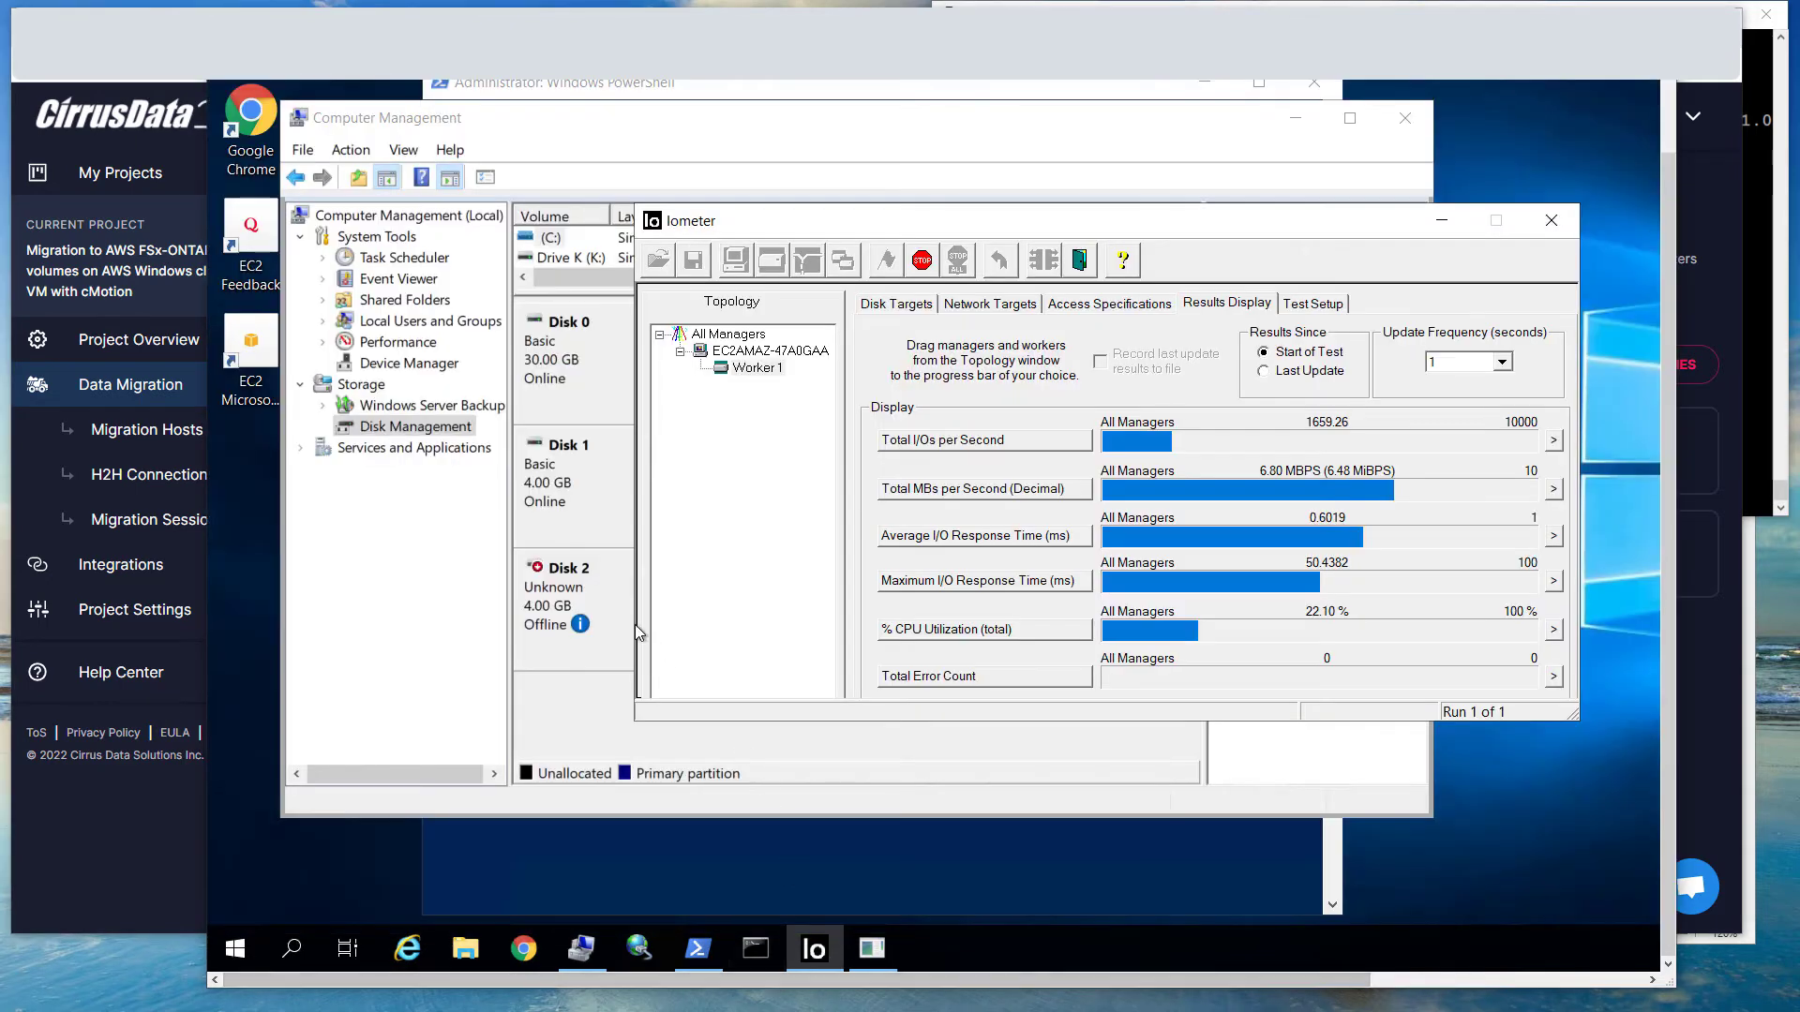
Show Disk Management on the remote server to confirm the new 4 GB Disk 2 is offline
left_click(445, 637)
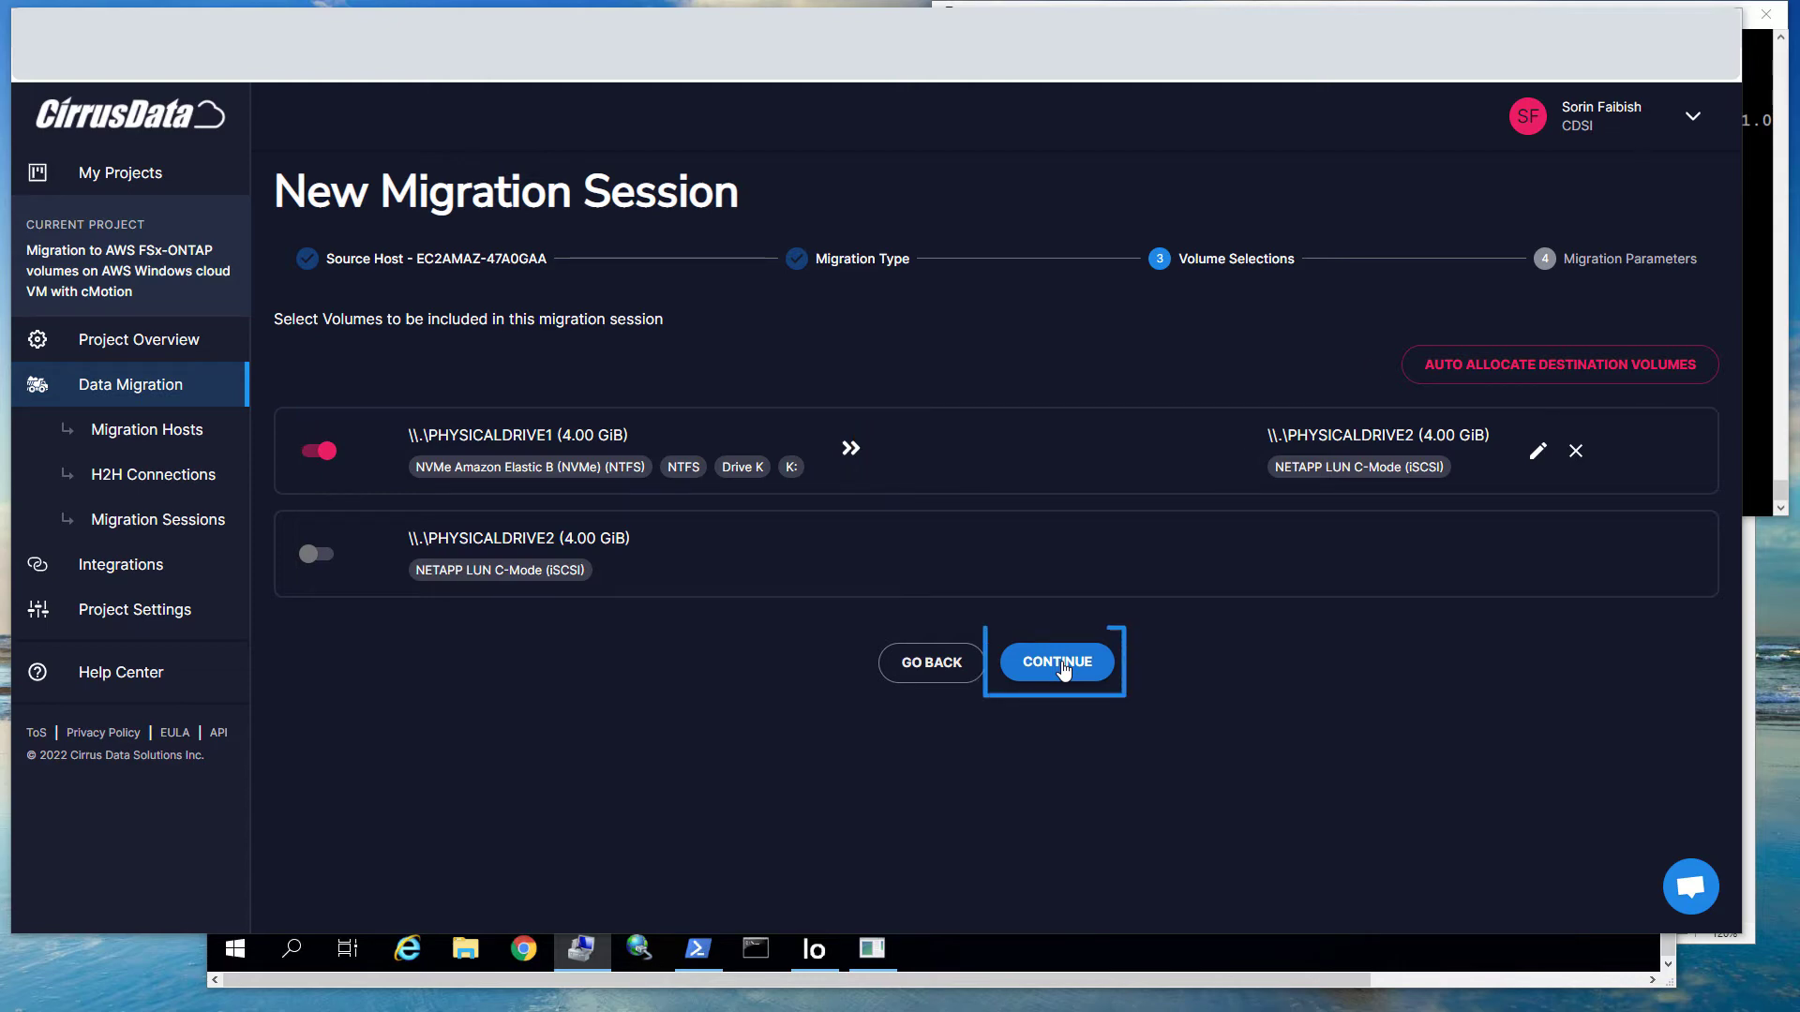
Give the migration session Moderate iQoS with a 5-minute re-sync interval and create it
left_click(1062, 663)
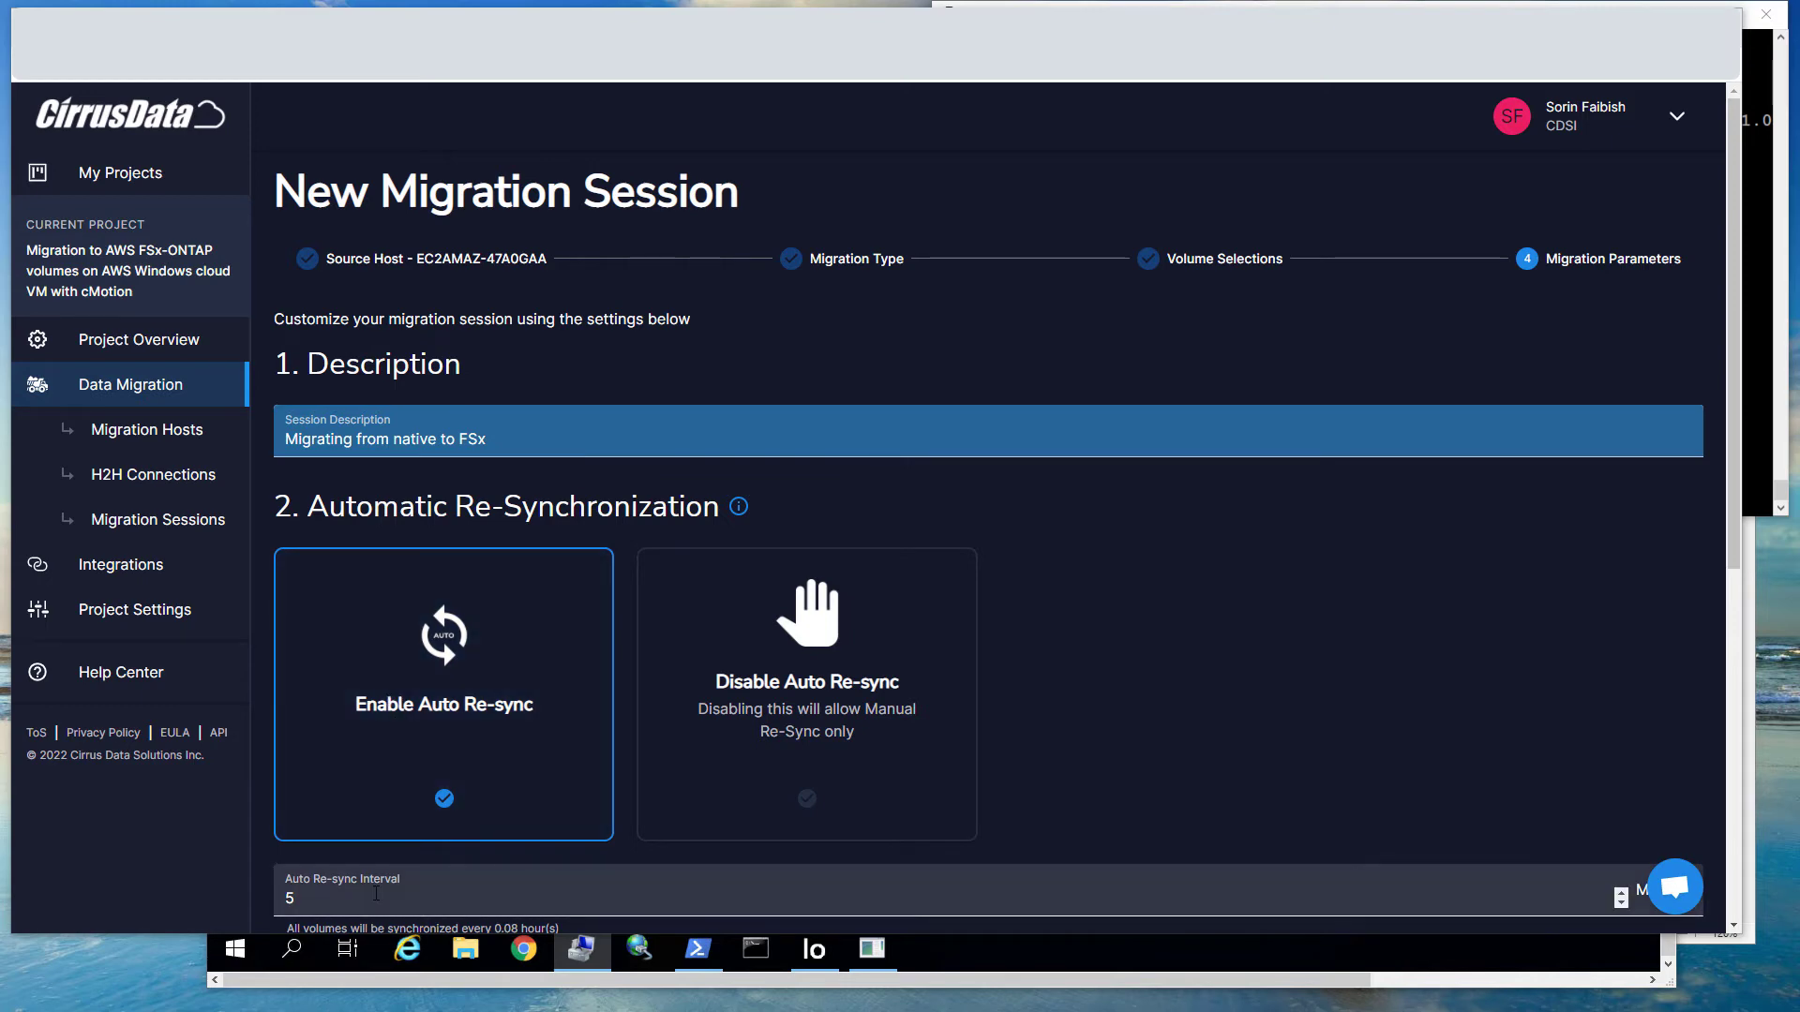
scroll(376, 893, "down", 5)
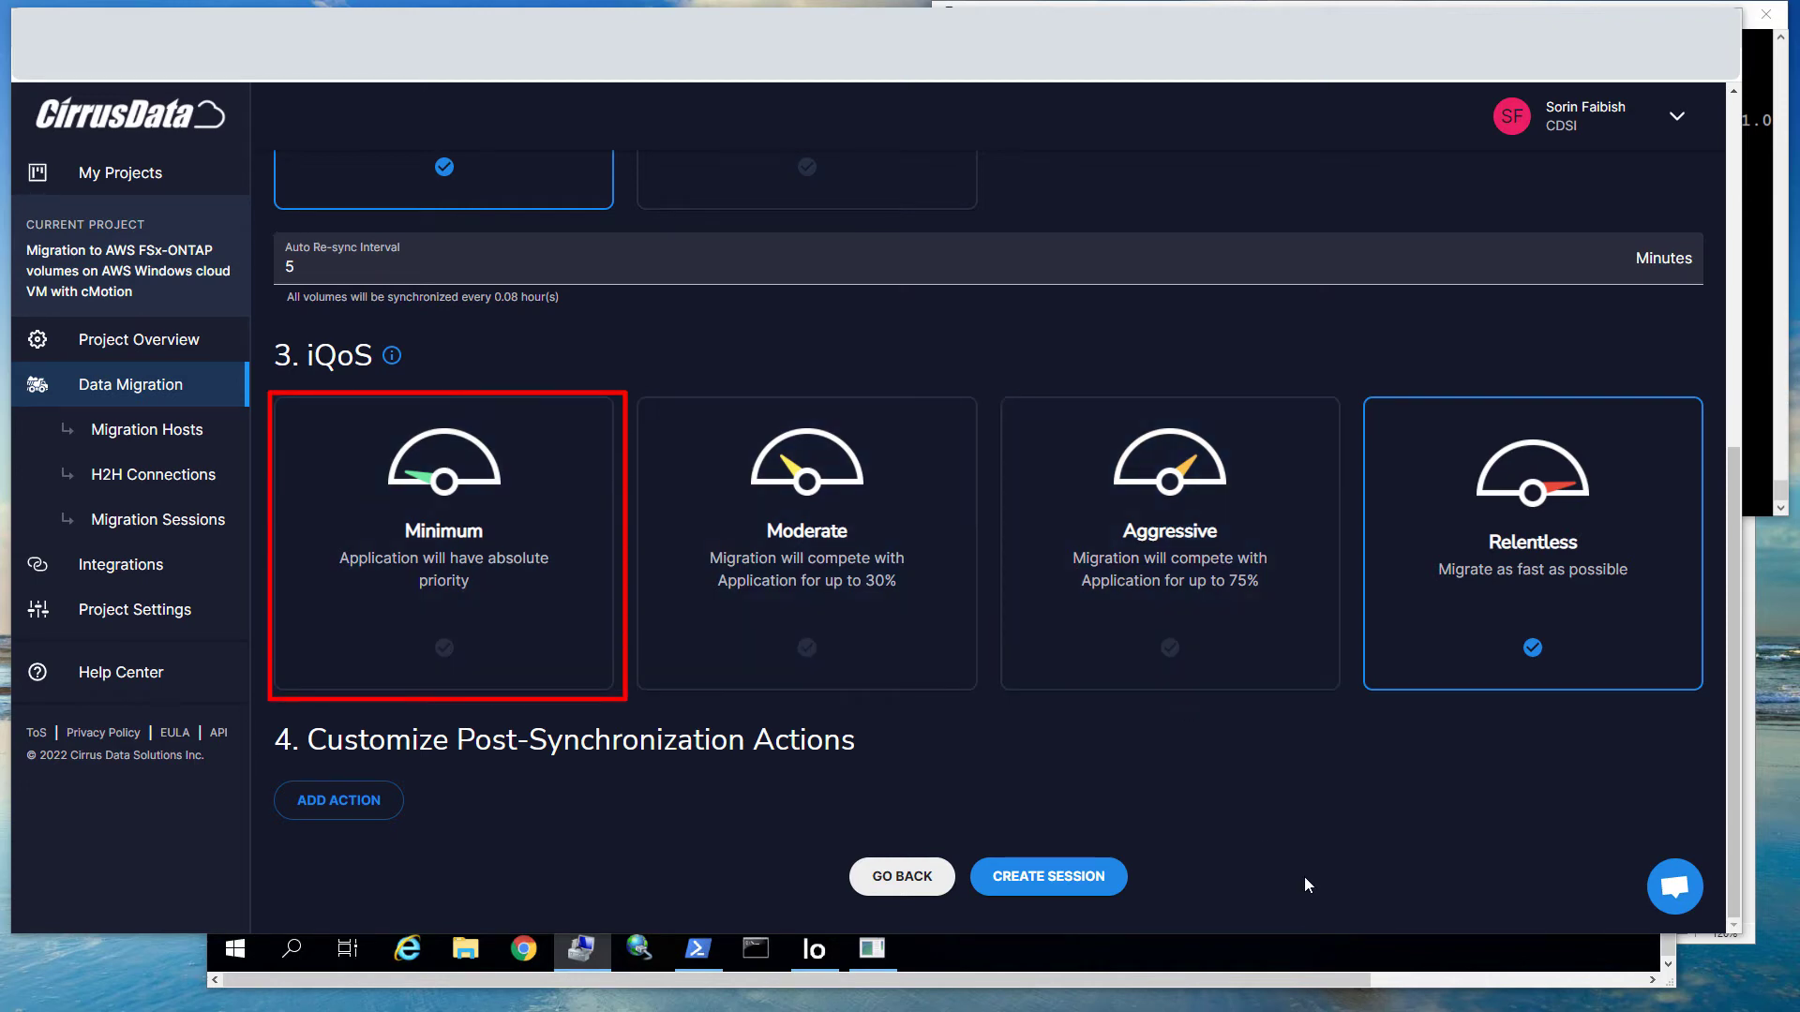
left_click(825, 632)
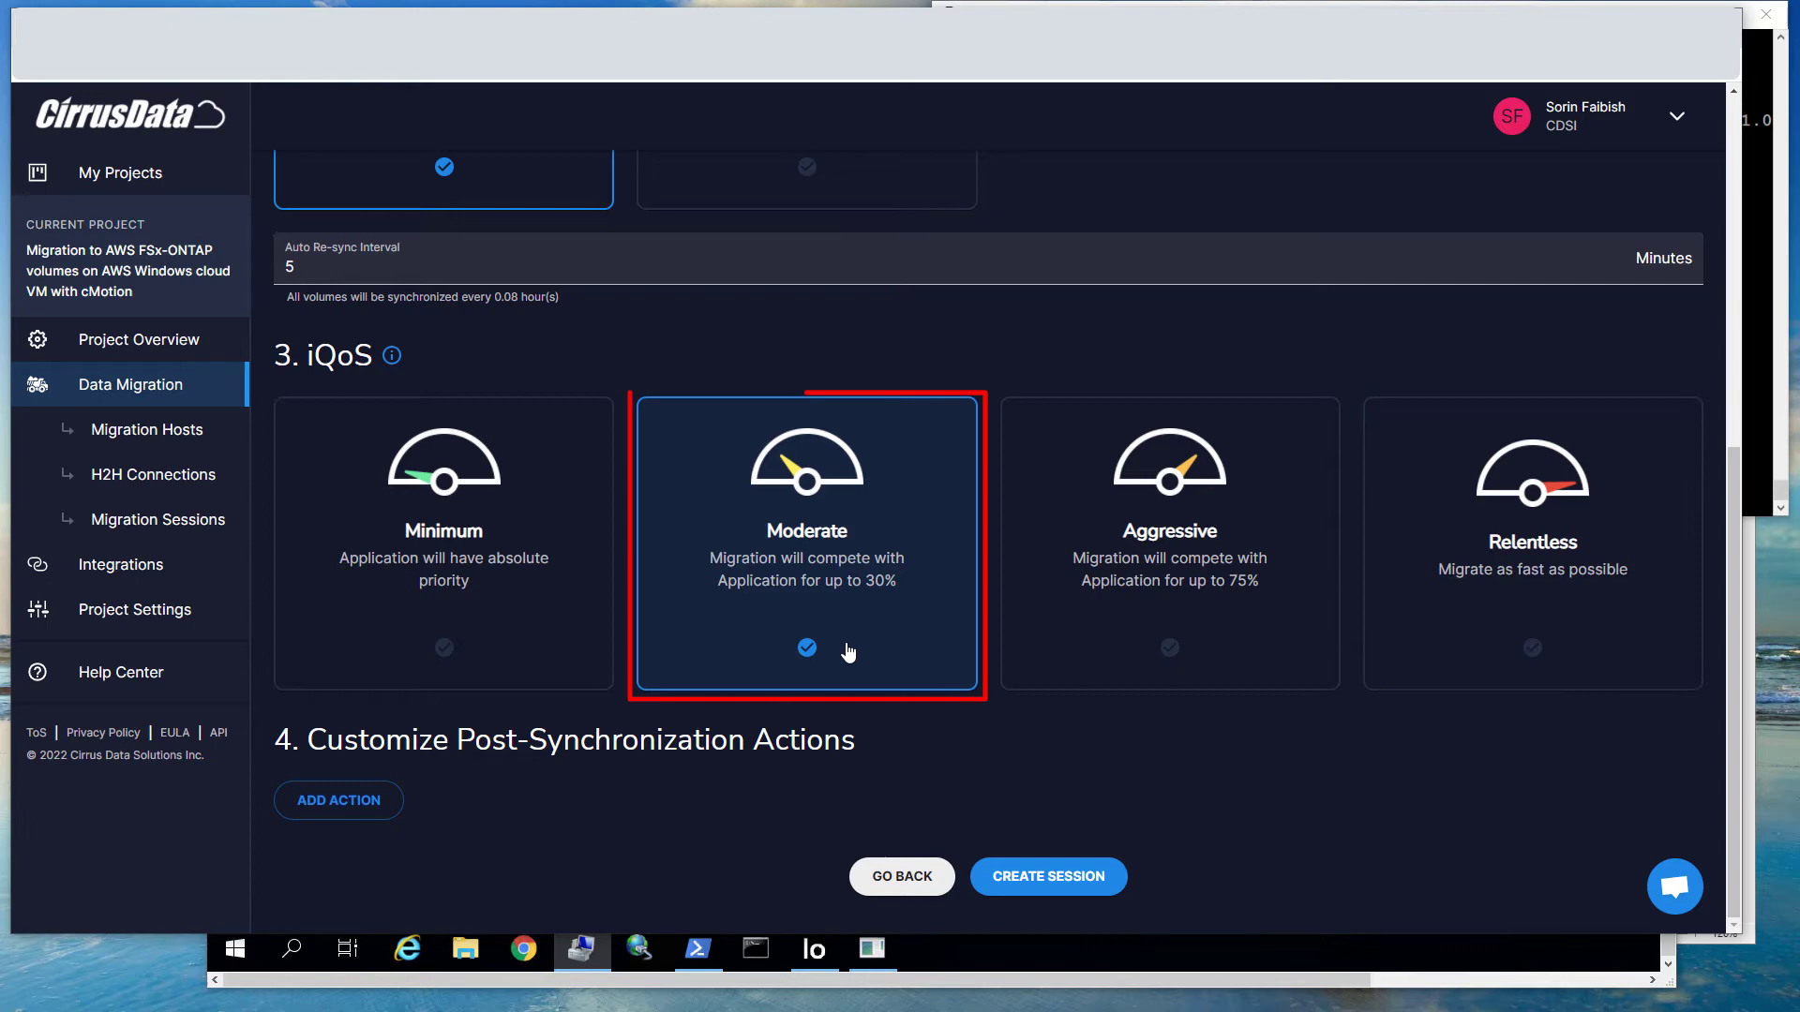
left_click(1047, 879)
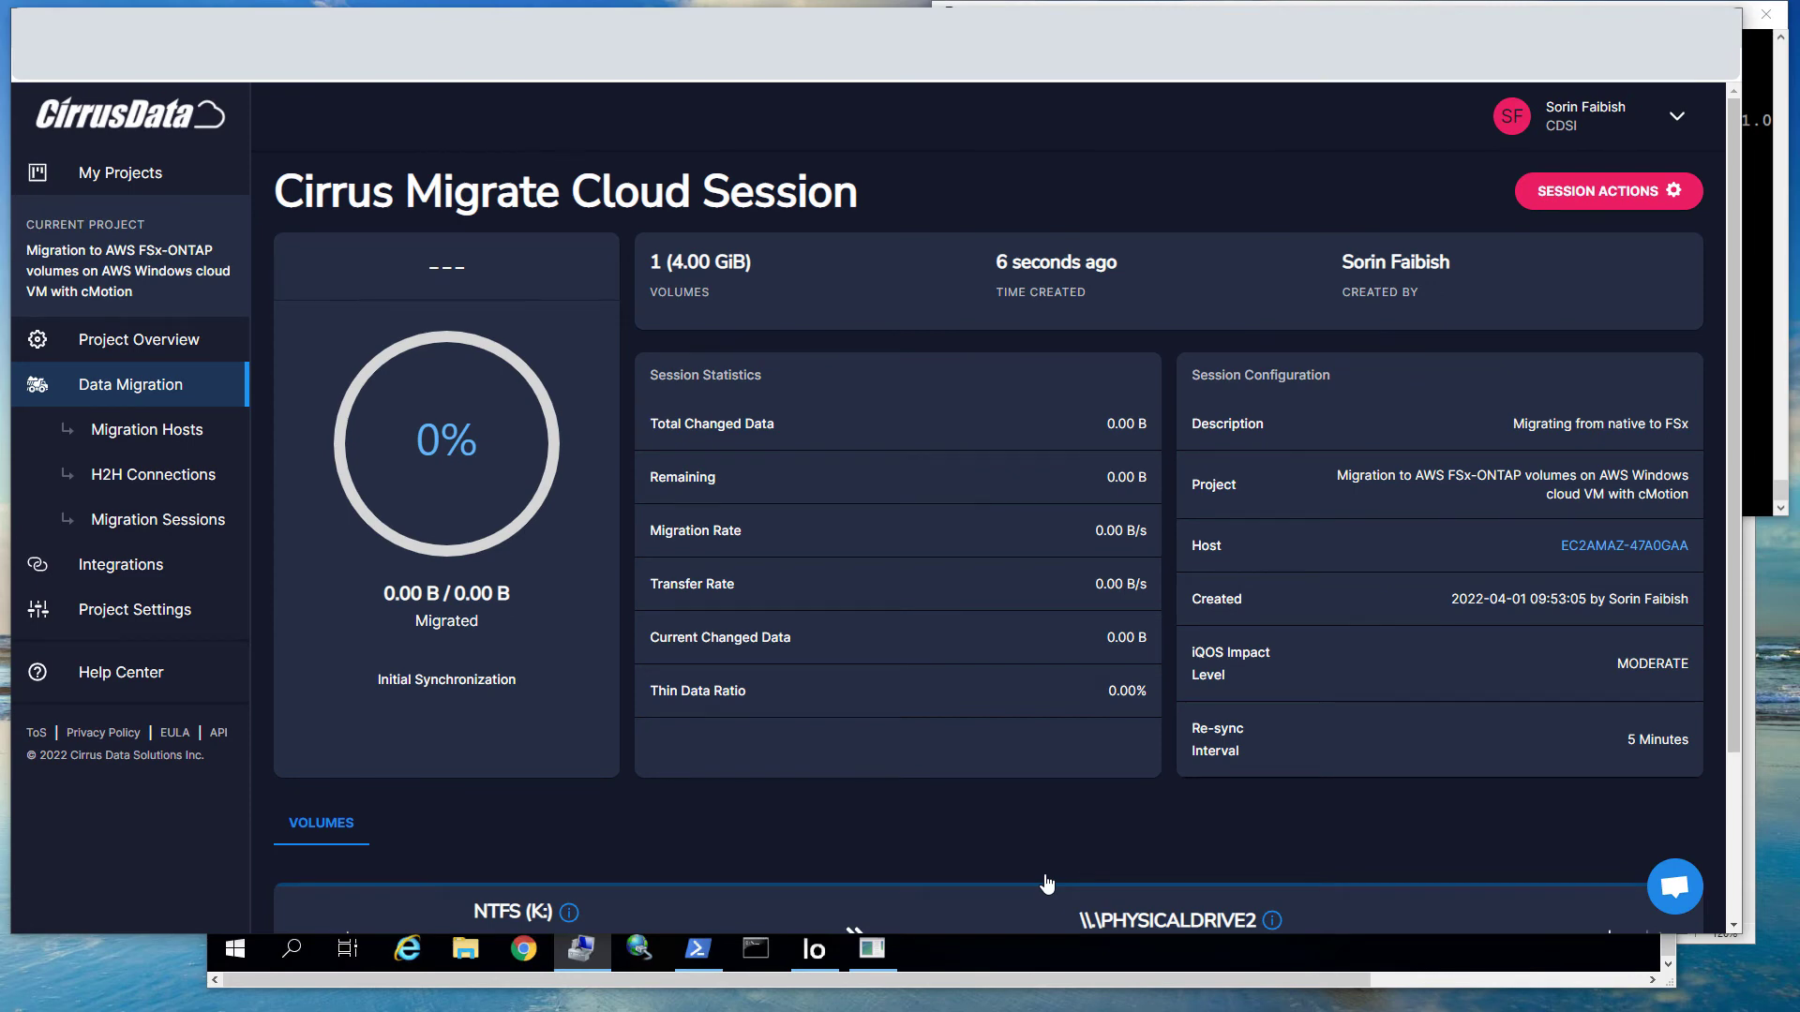
Follow initial synchronization to 96%, then view and close the volume's changed data map
scroll(1047, 881, "down", 2)
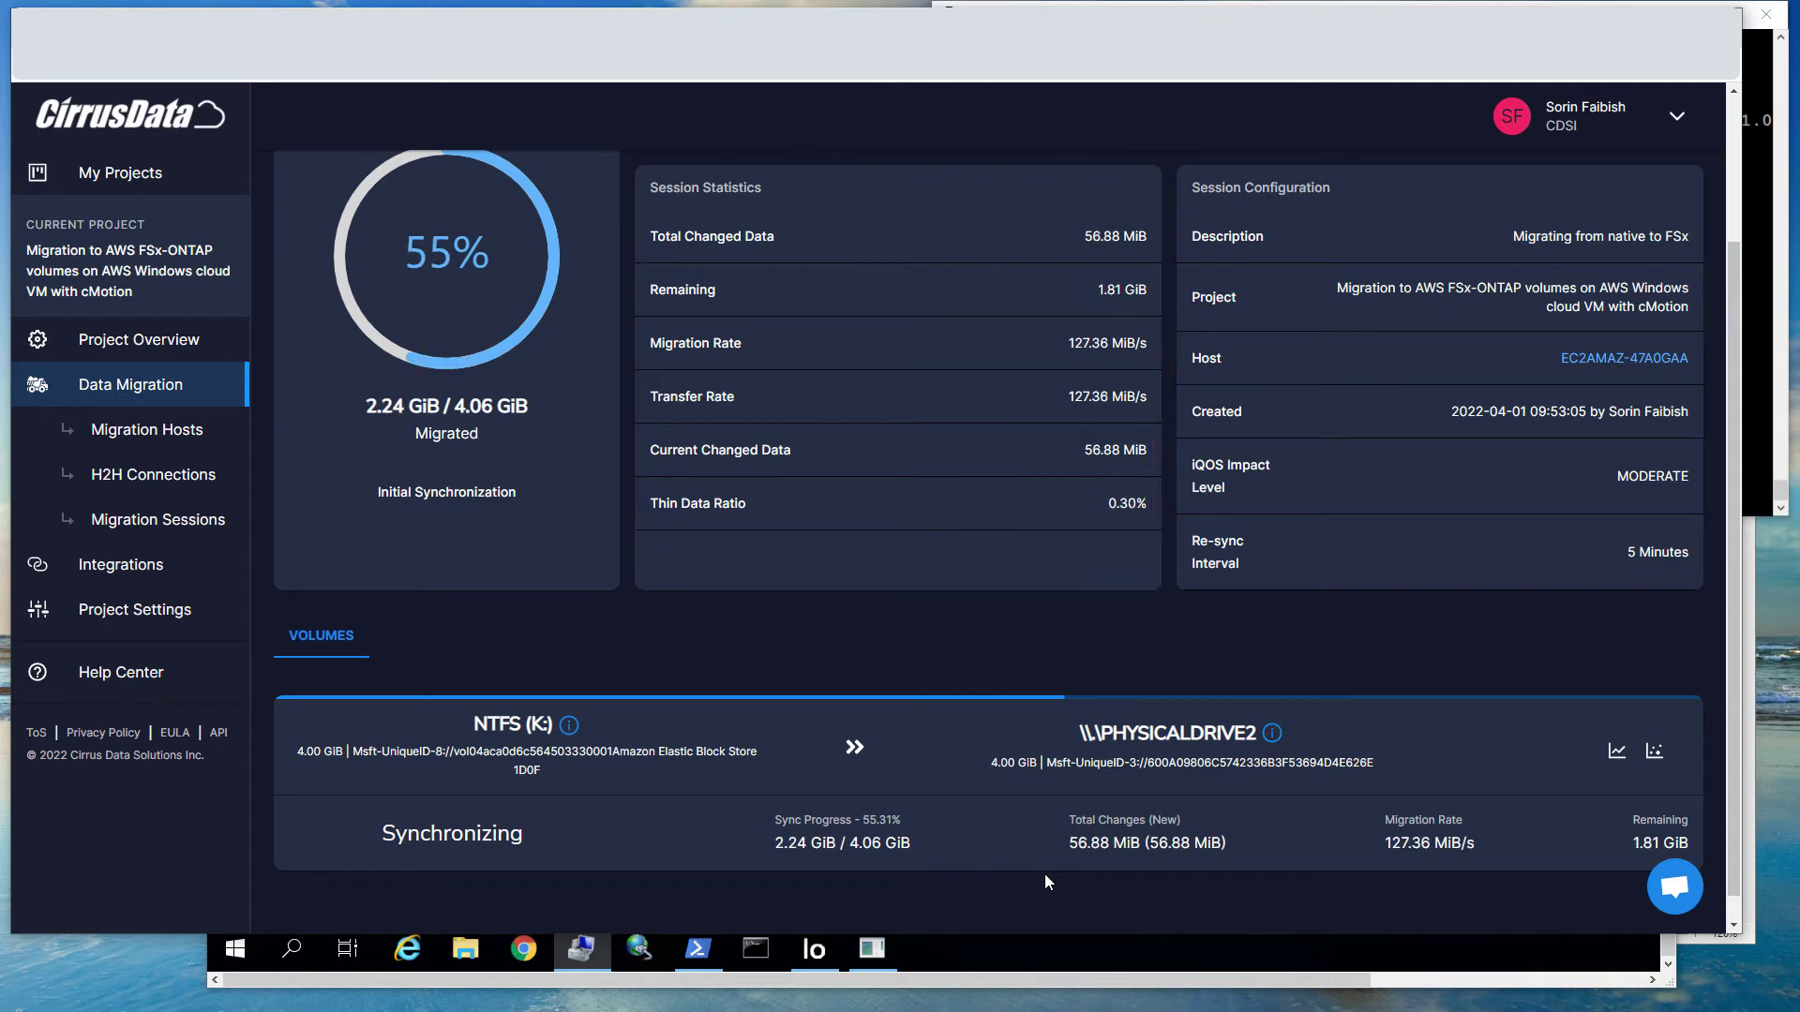
scroll(1045, 873, "up", 1)
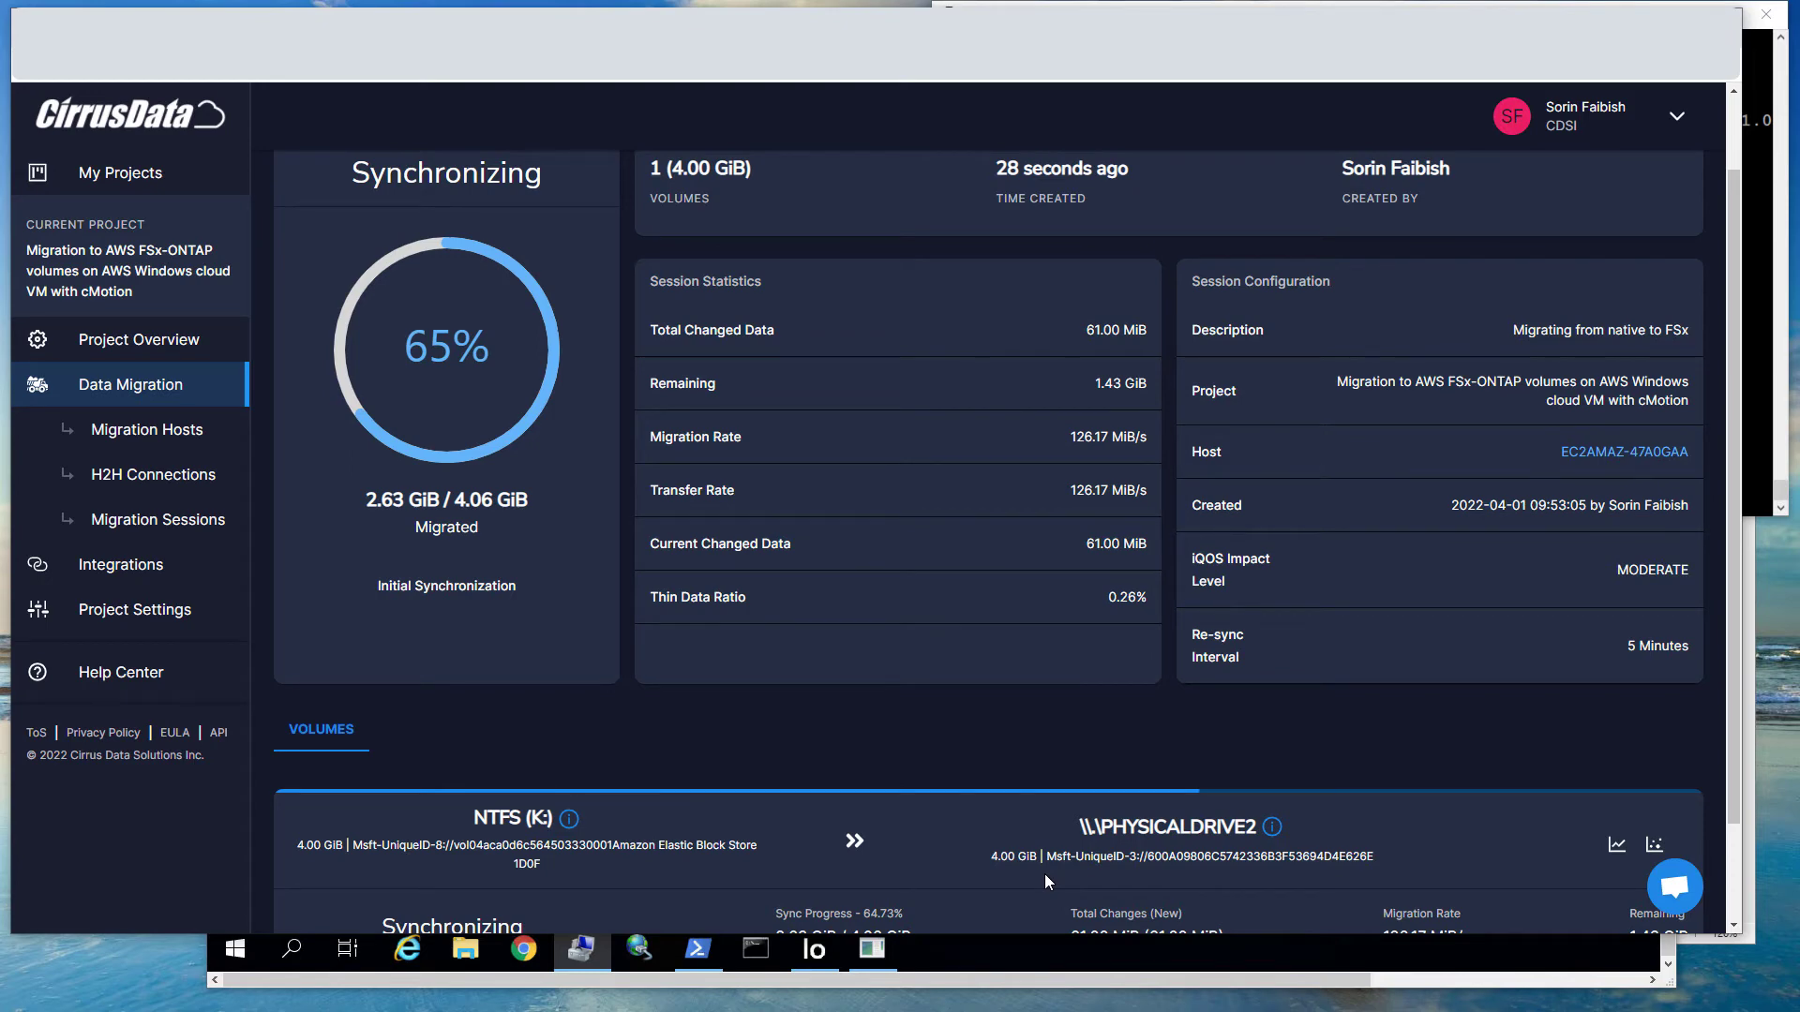
scroll(1044, 873, "down", 1)
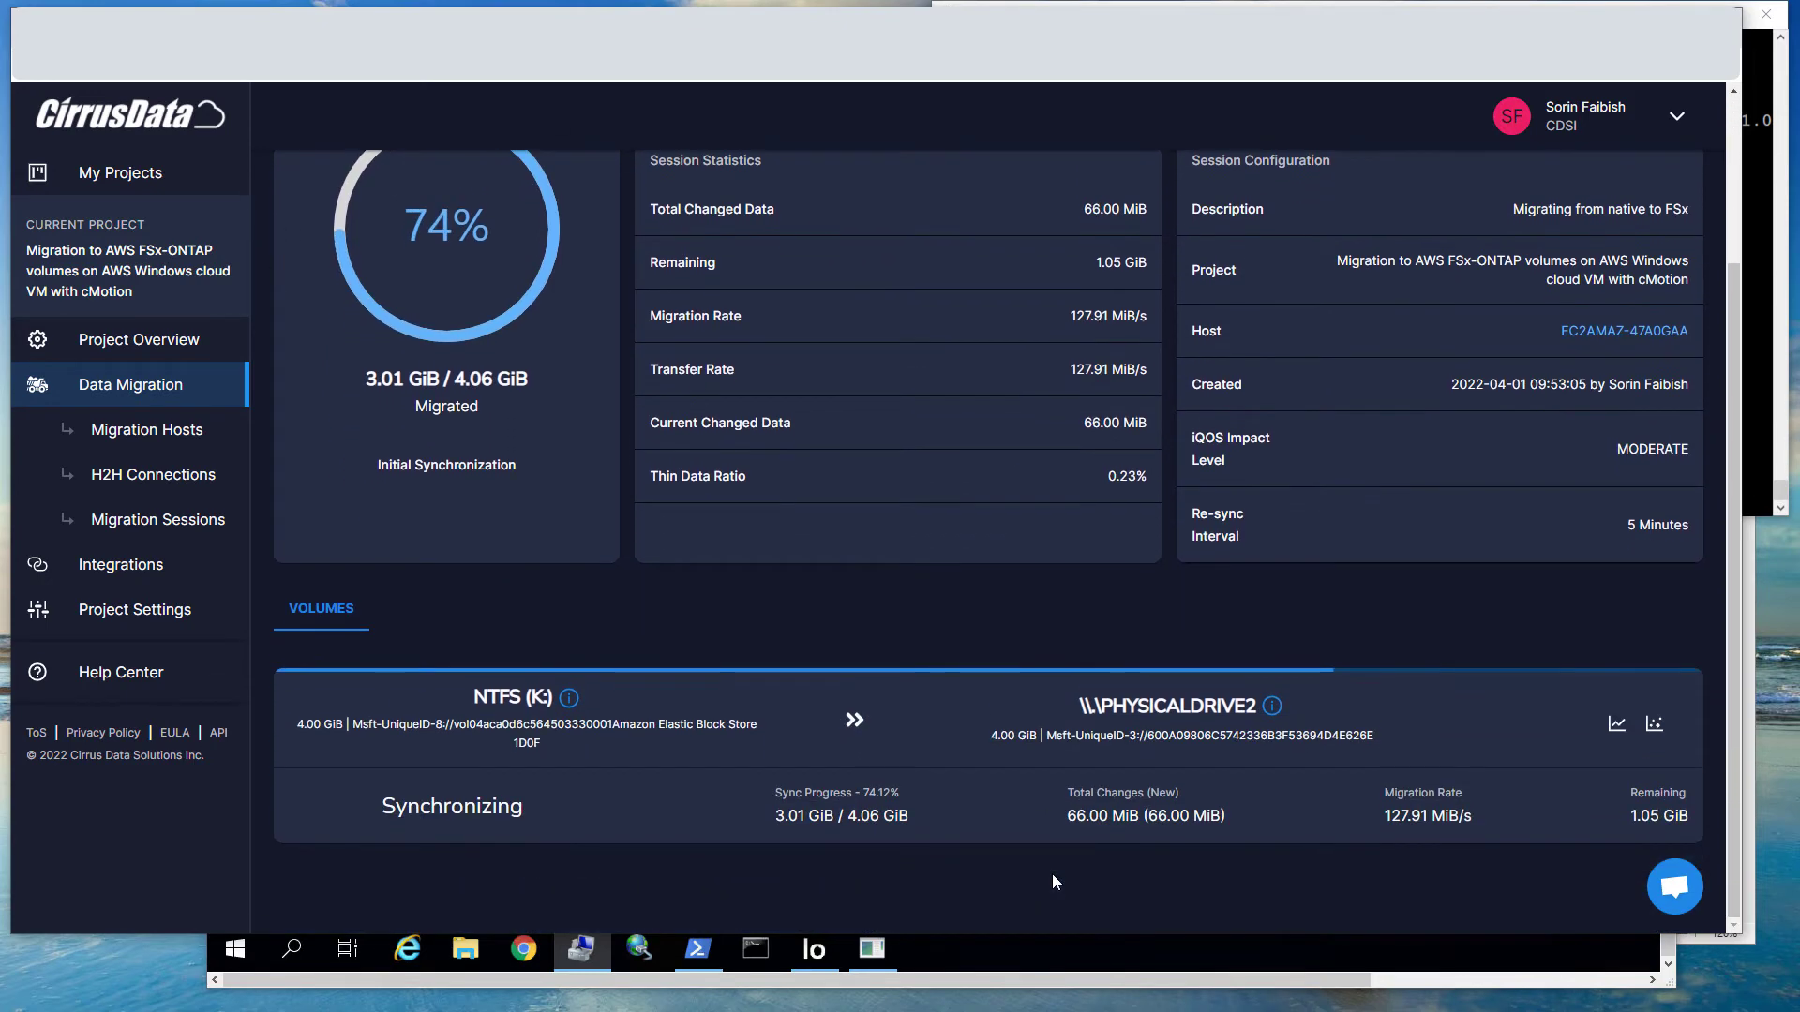
left_click(1653, 725)
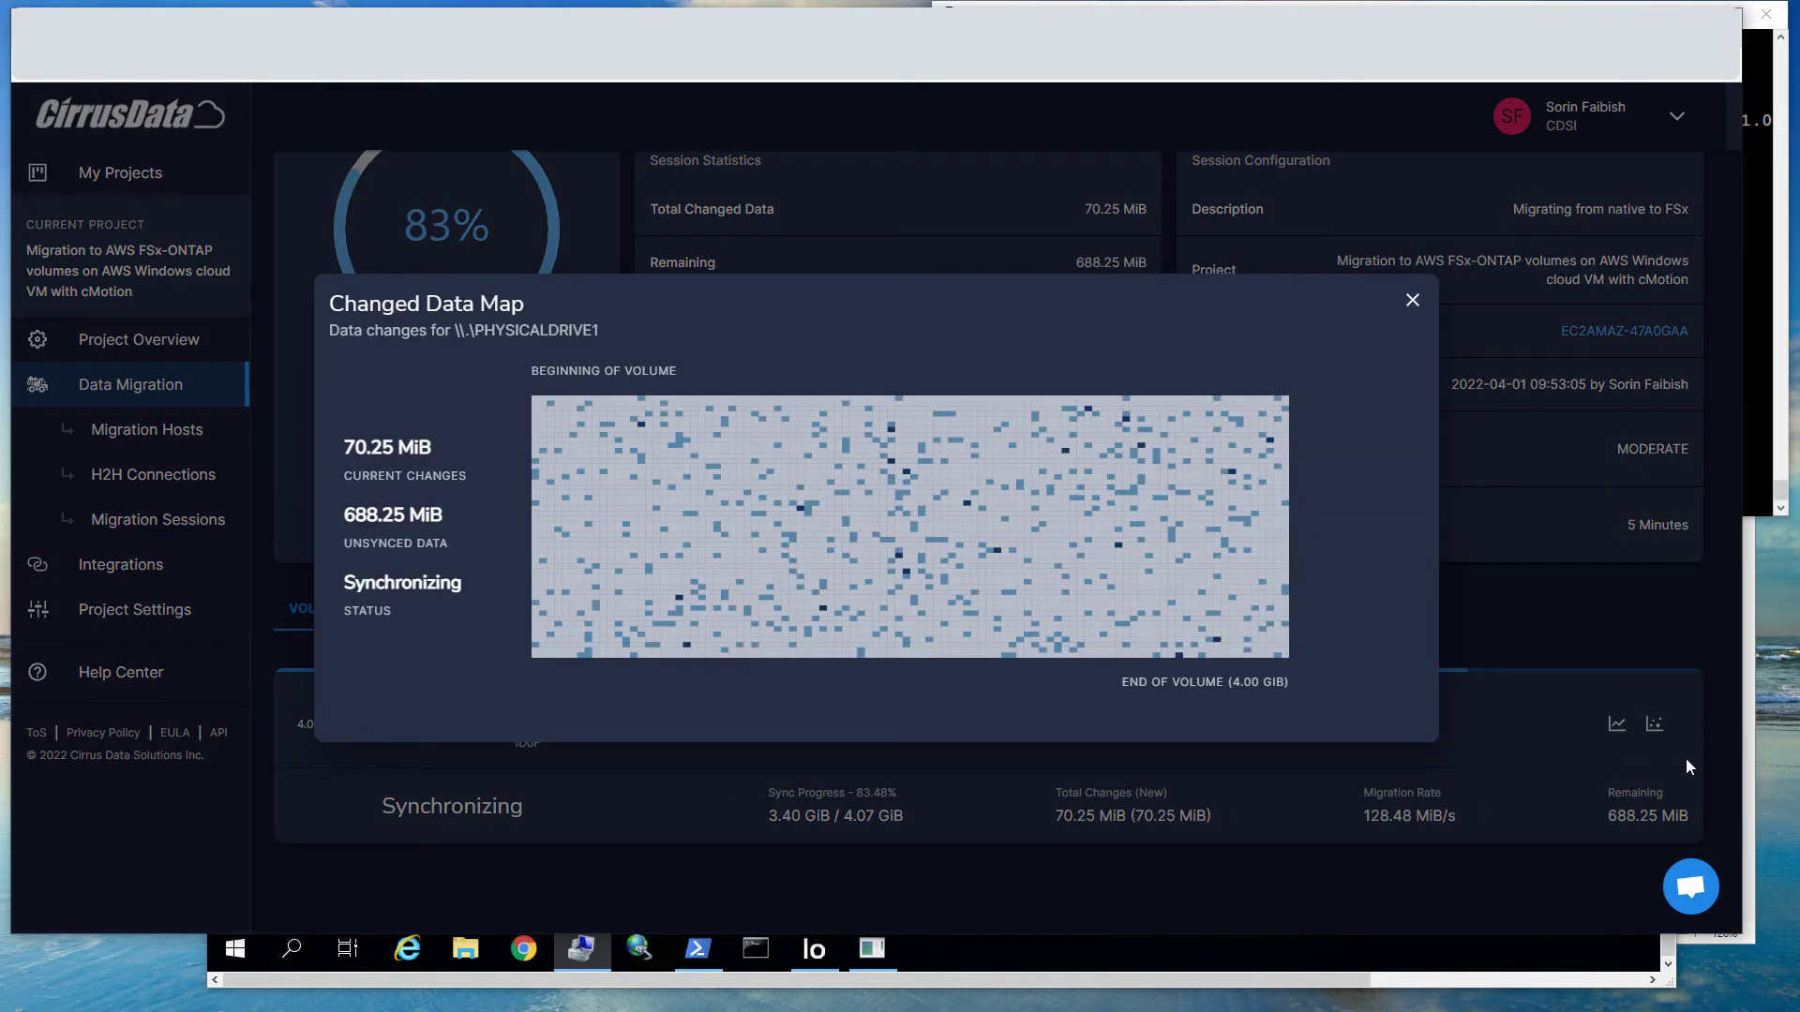
left_click(1649, 728)
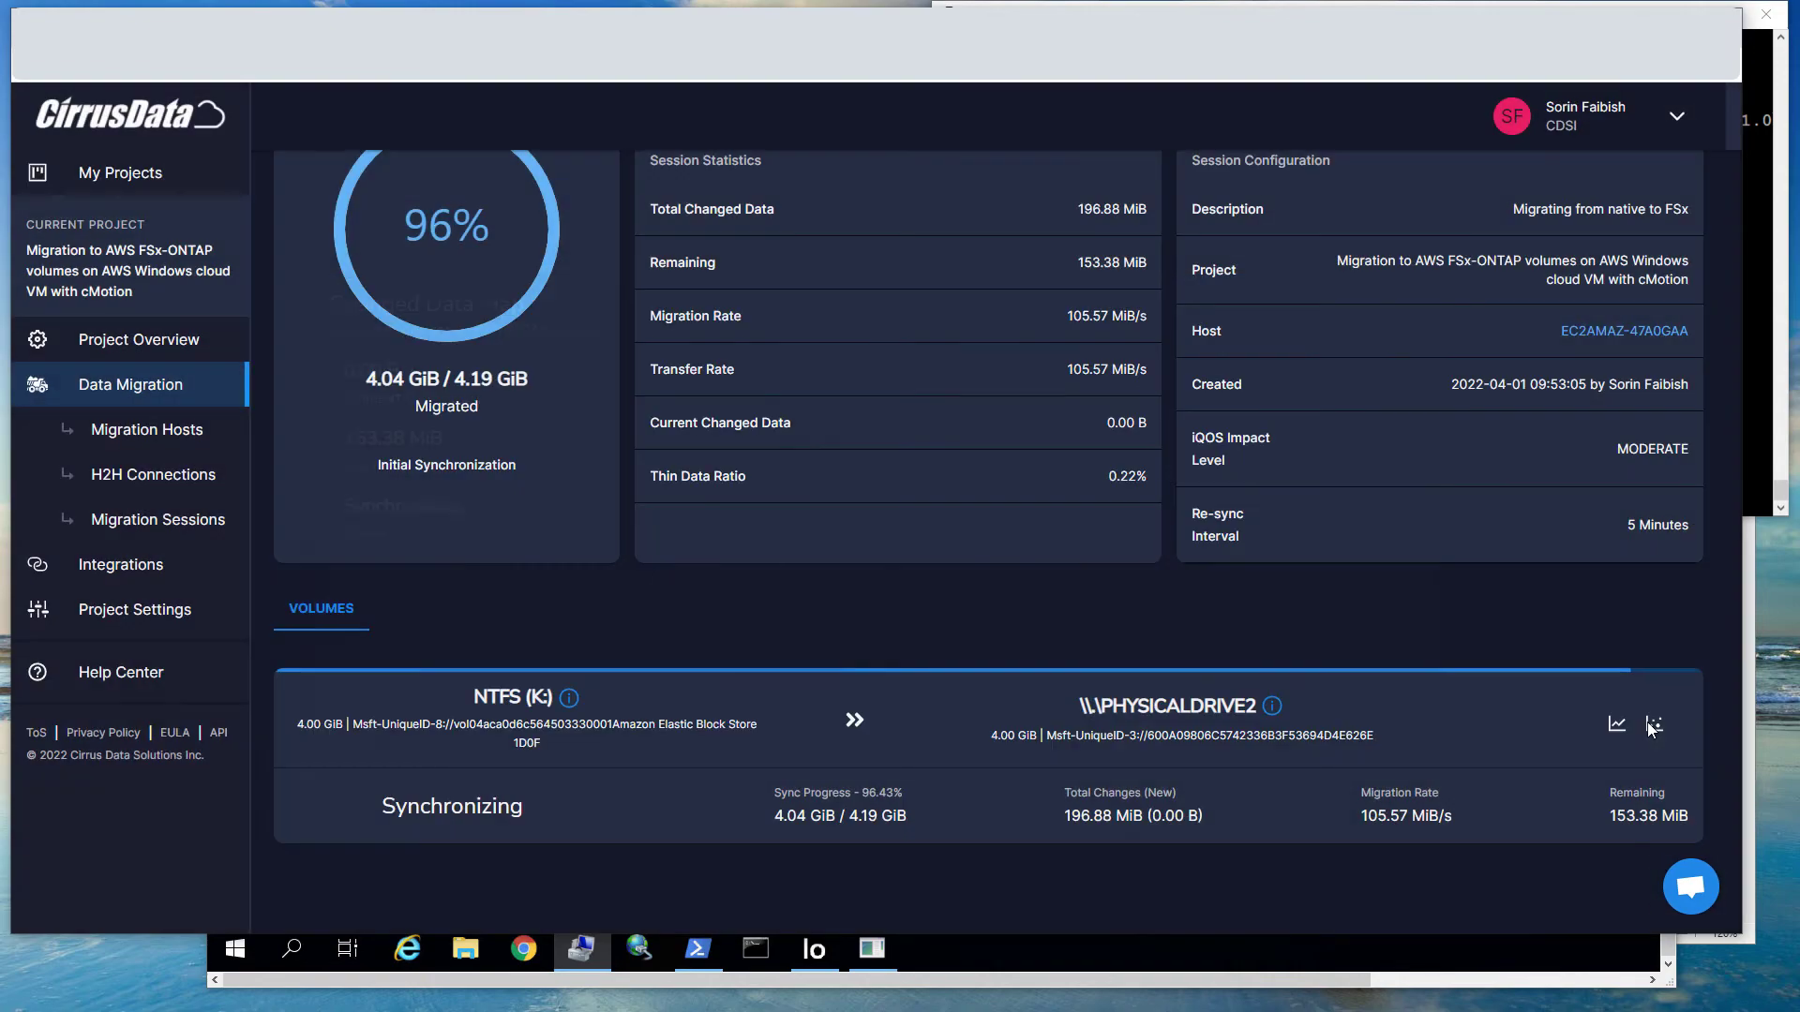
Review the volume's Production IO and Migration IO charts, then return to the session details
left_click(1614, 727)
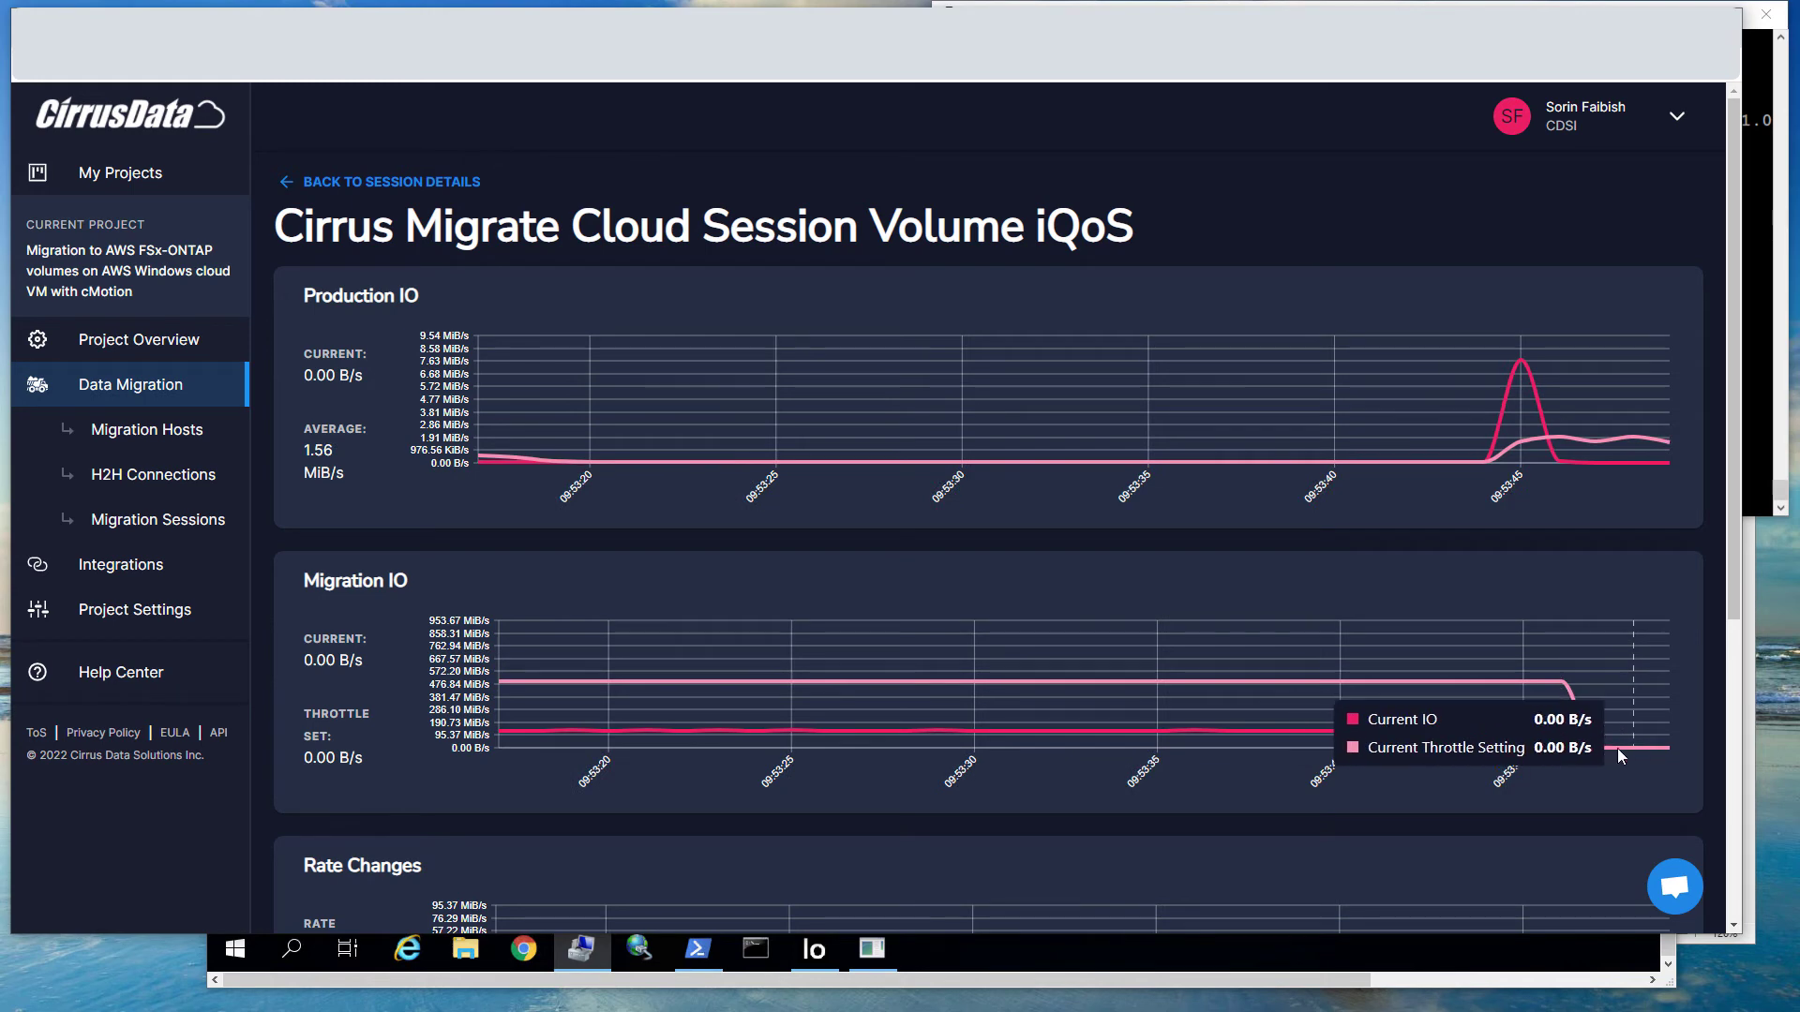
left_click(393, 184)
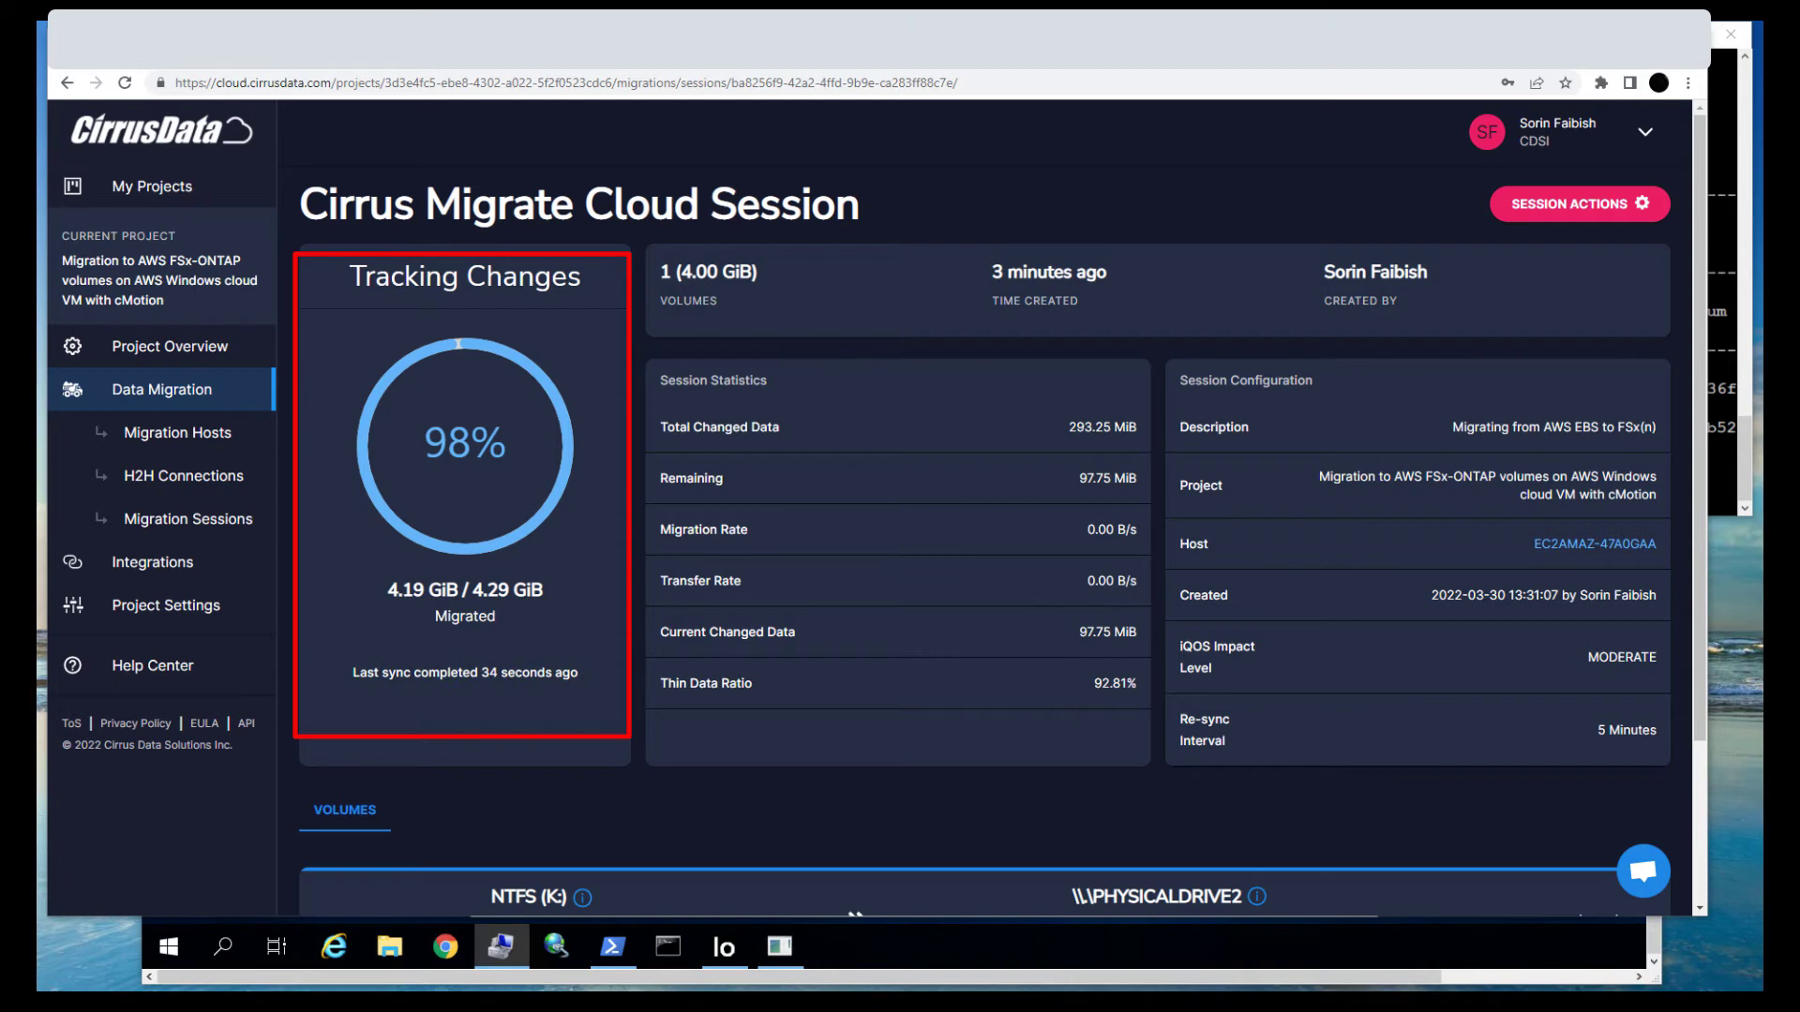
Choose Trigger cMotion from Session Actions to get the cutover confirmation
left_click(1563, 208)
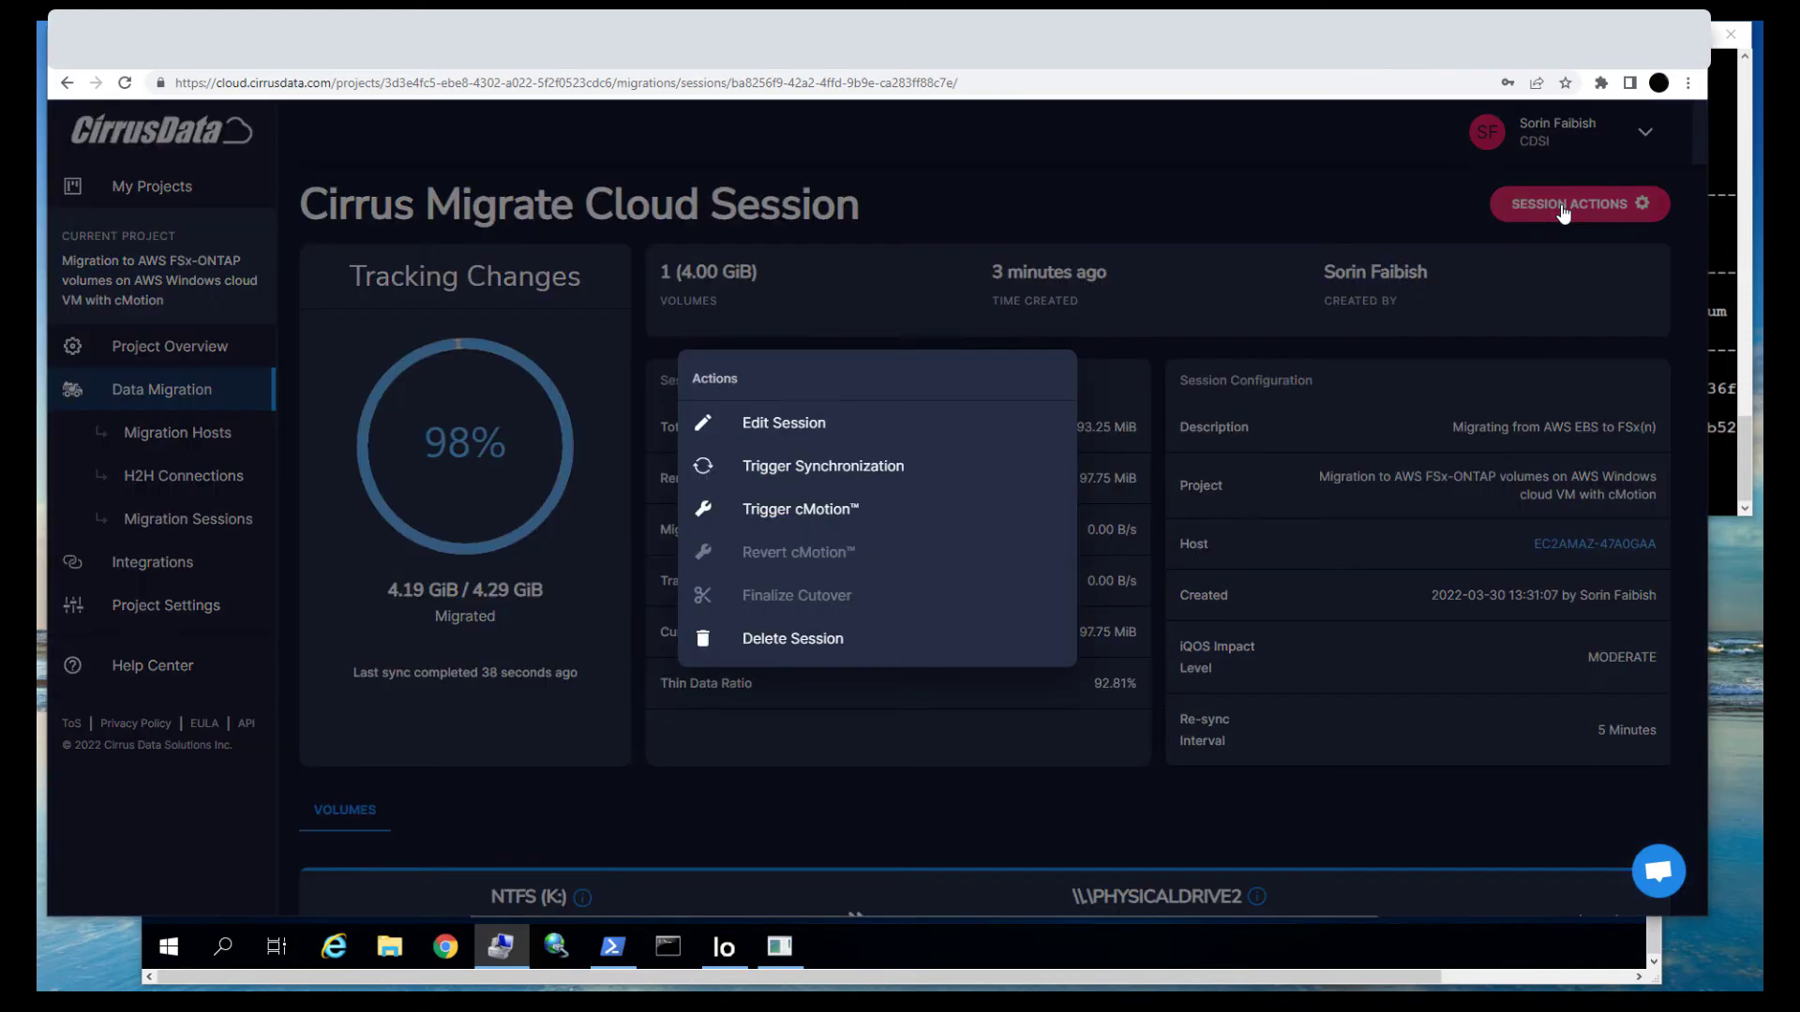
left_click(810, 512)
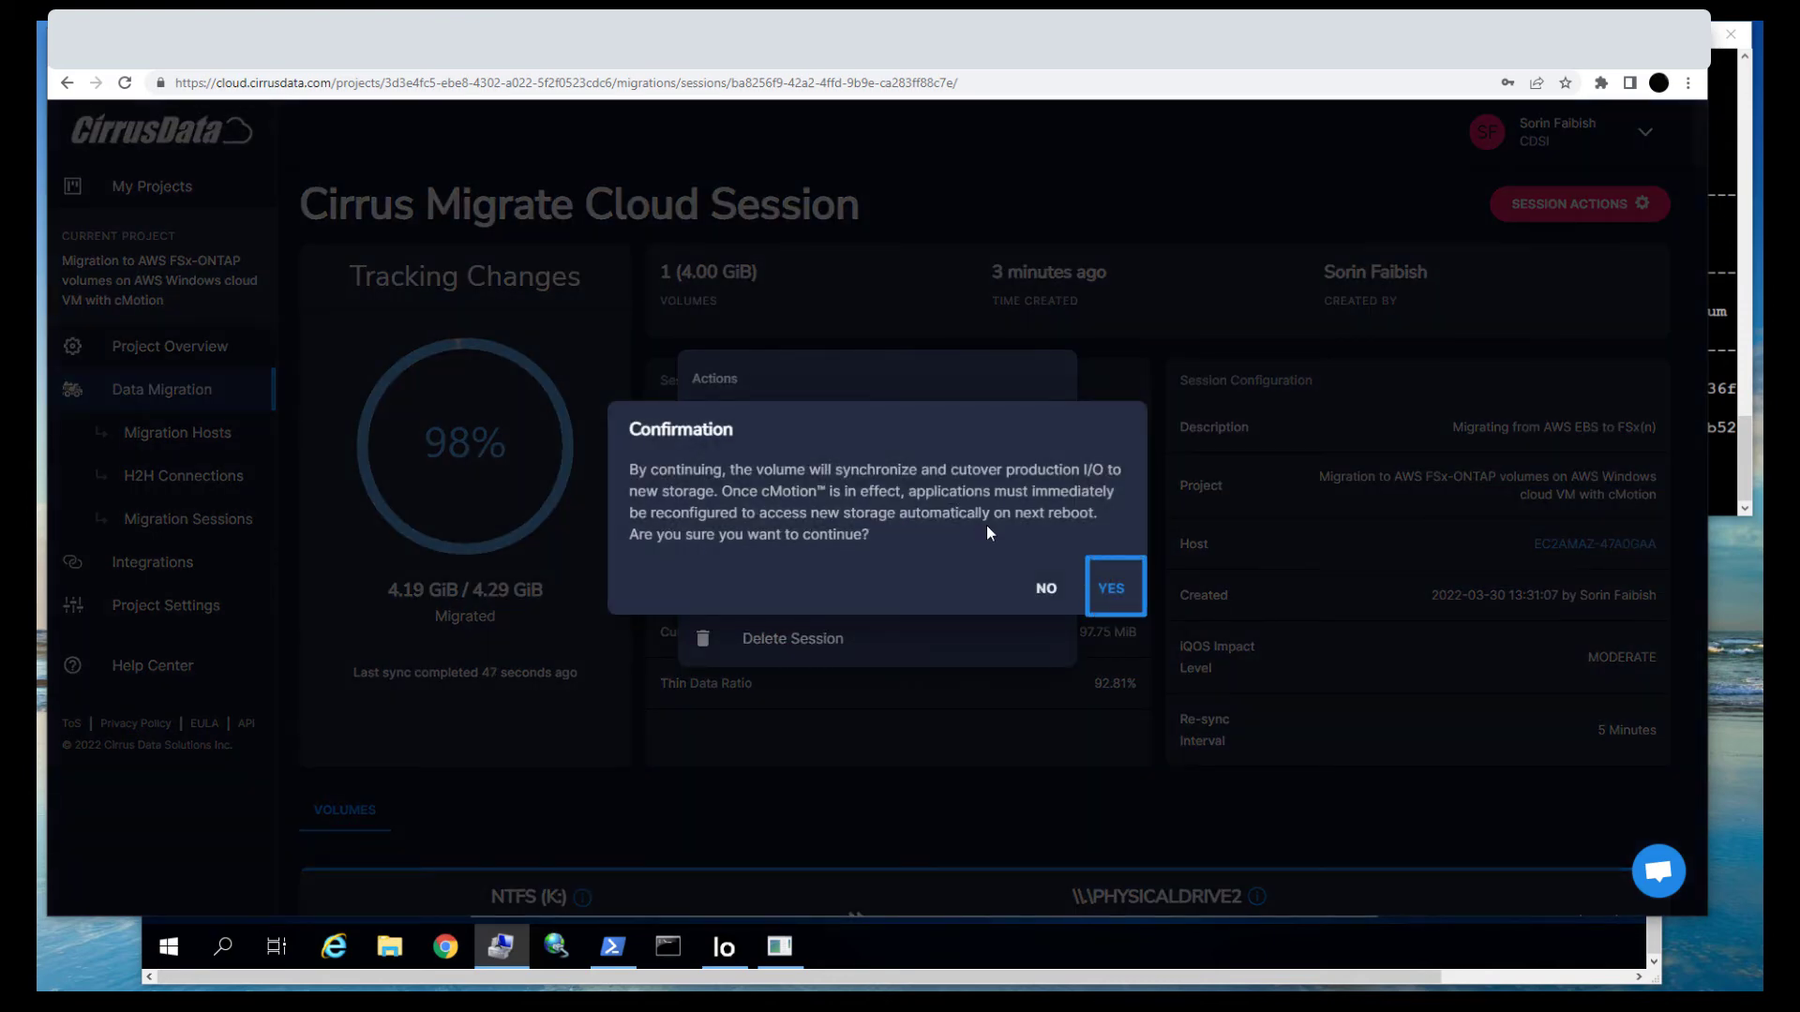
Answer the cMotion confirmation prompt
left_click(1111, 588)
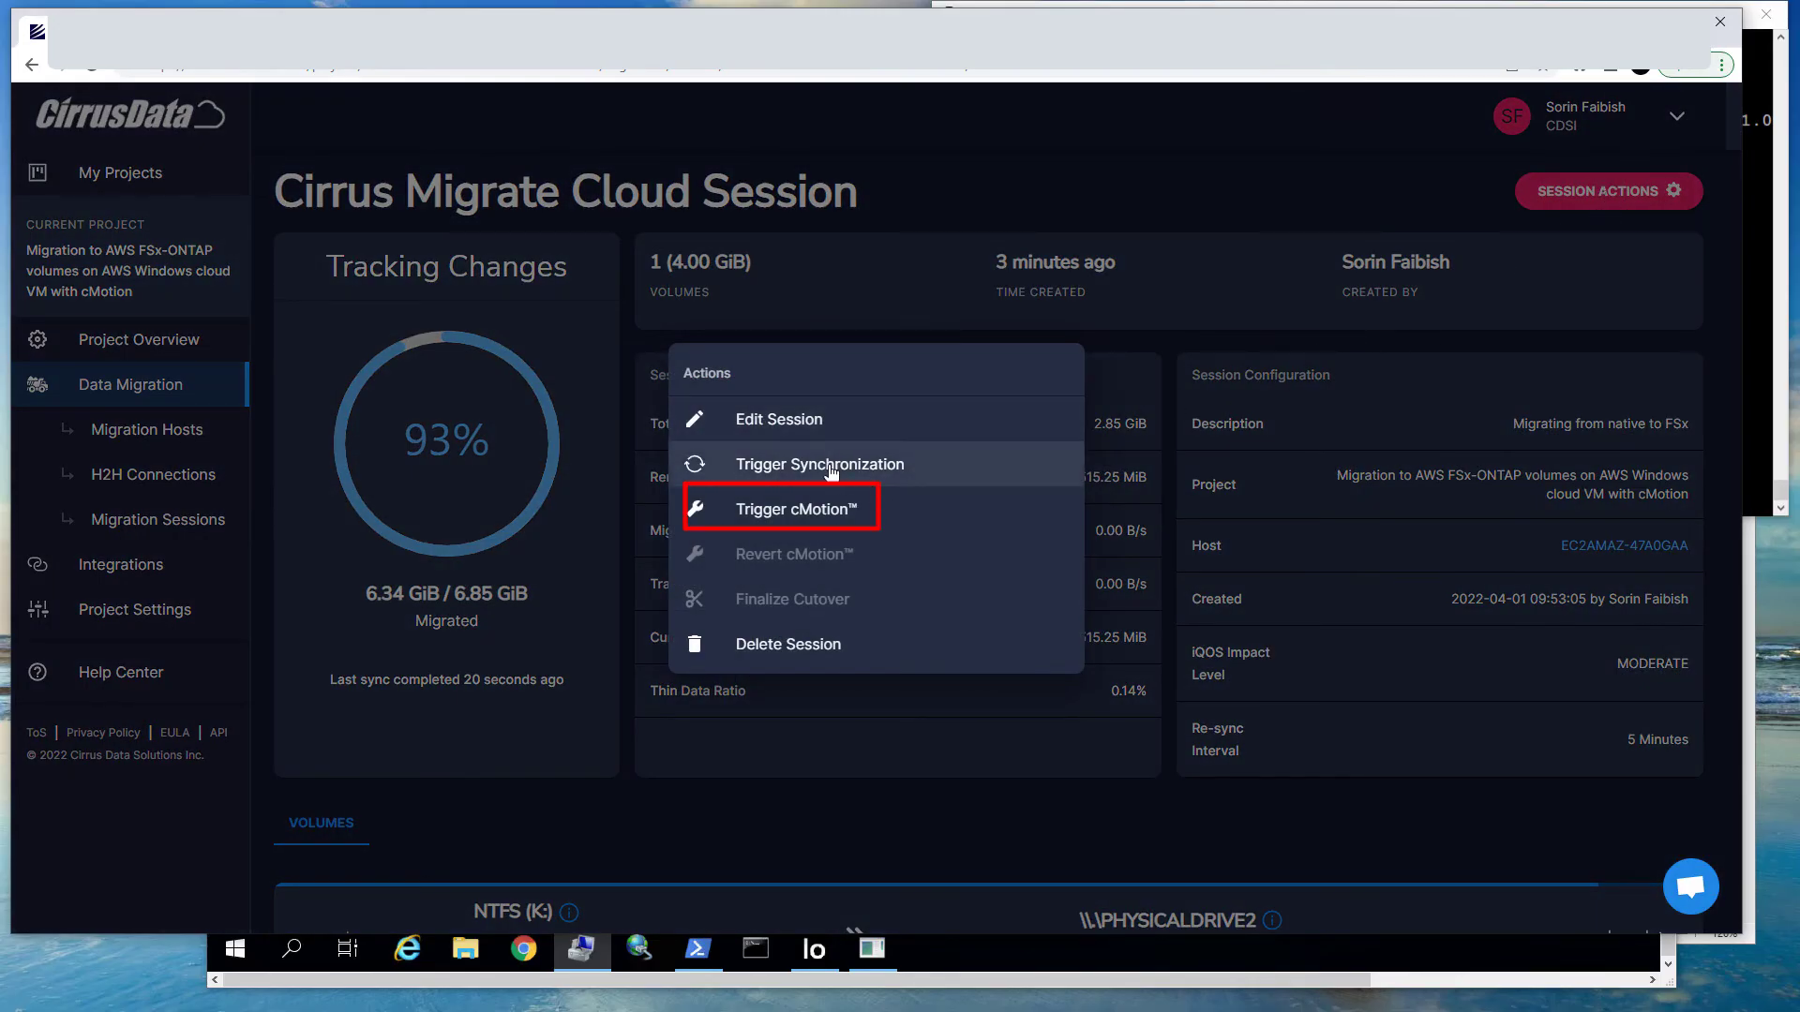
Trigger cMotion and confirm switching production I/O to the new storage
left_click(815, 513)
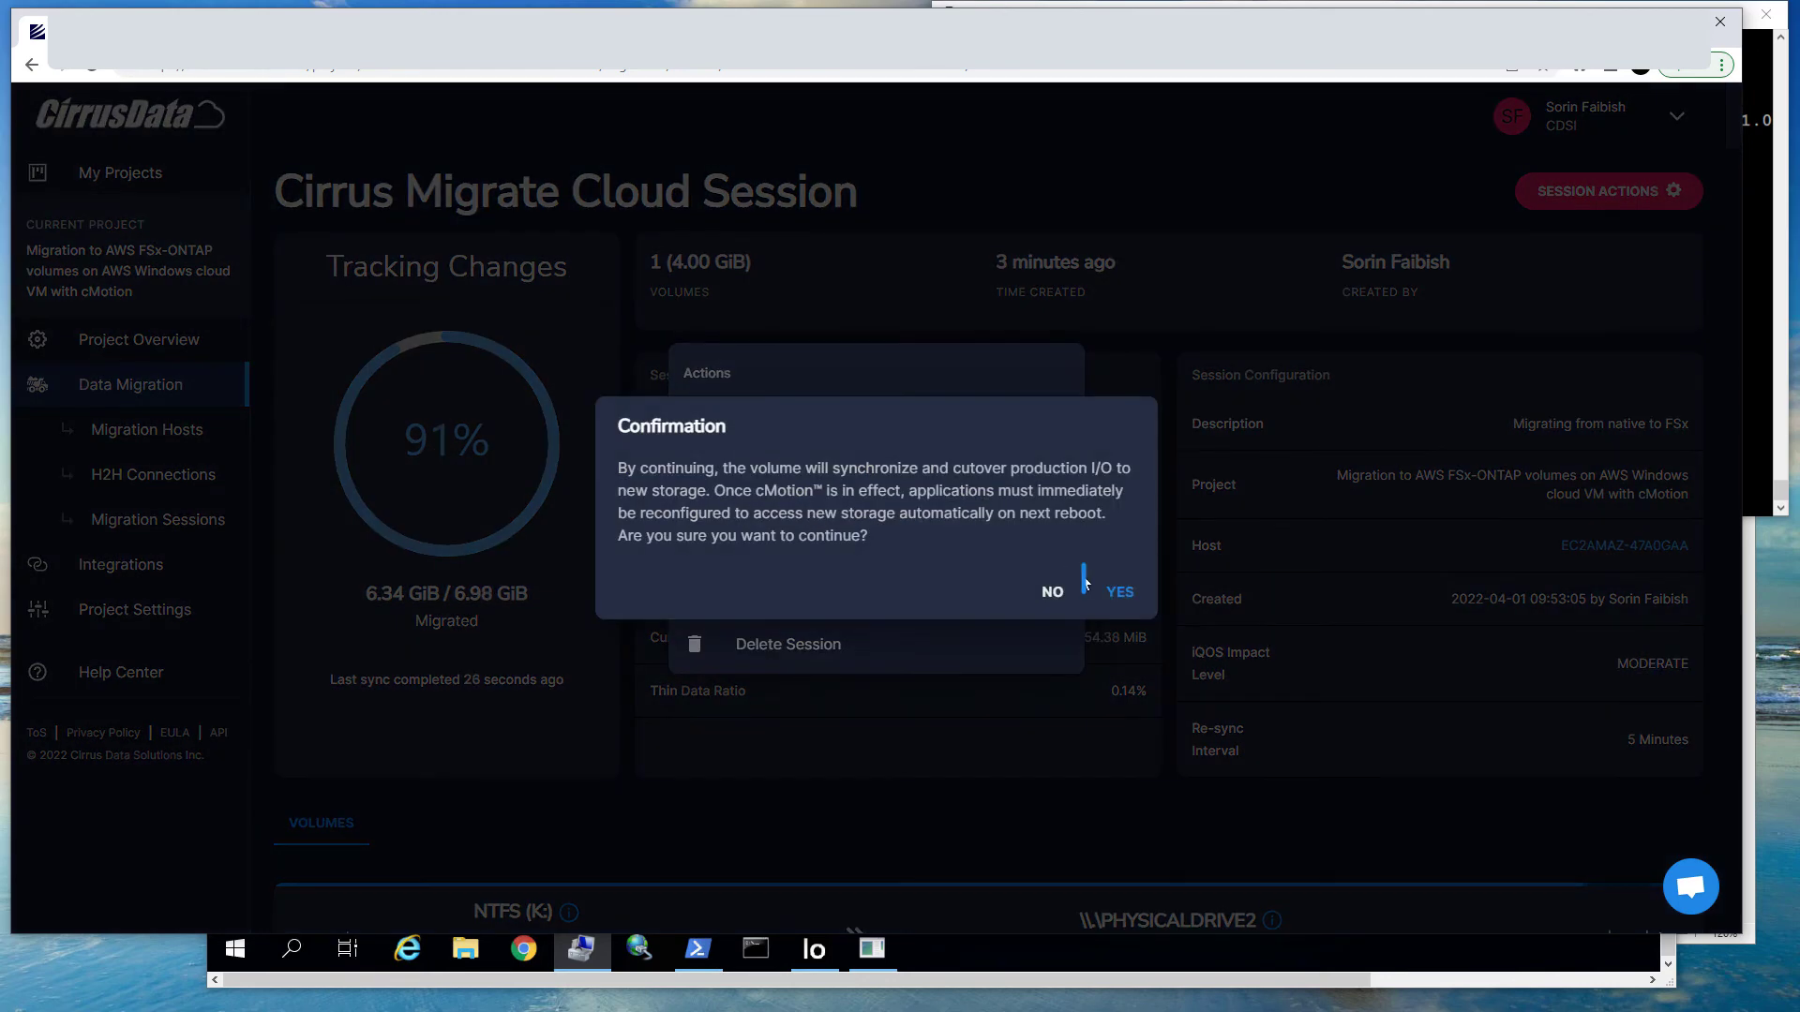
left_click(1123, 593)
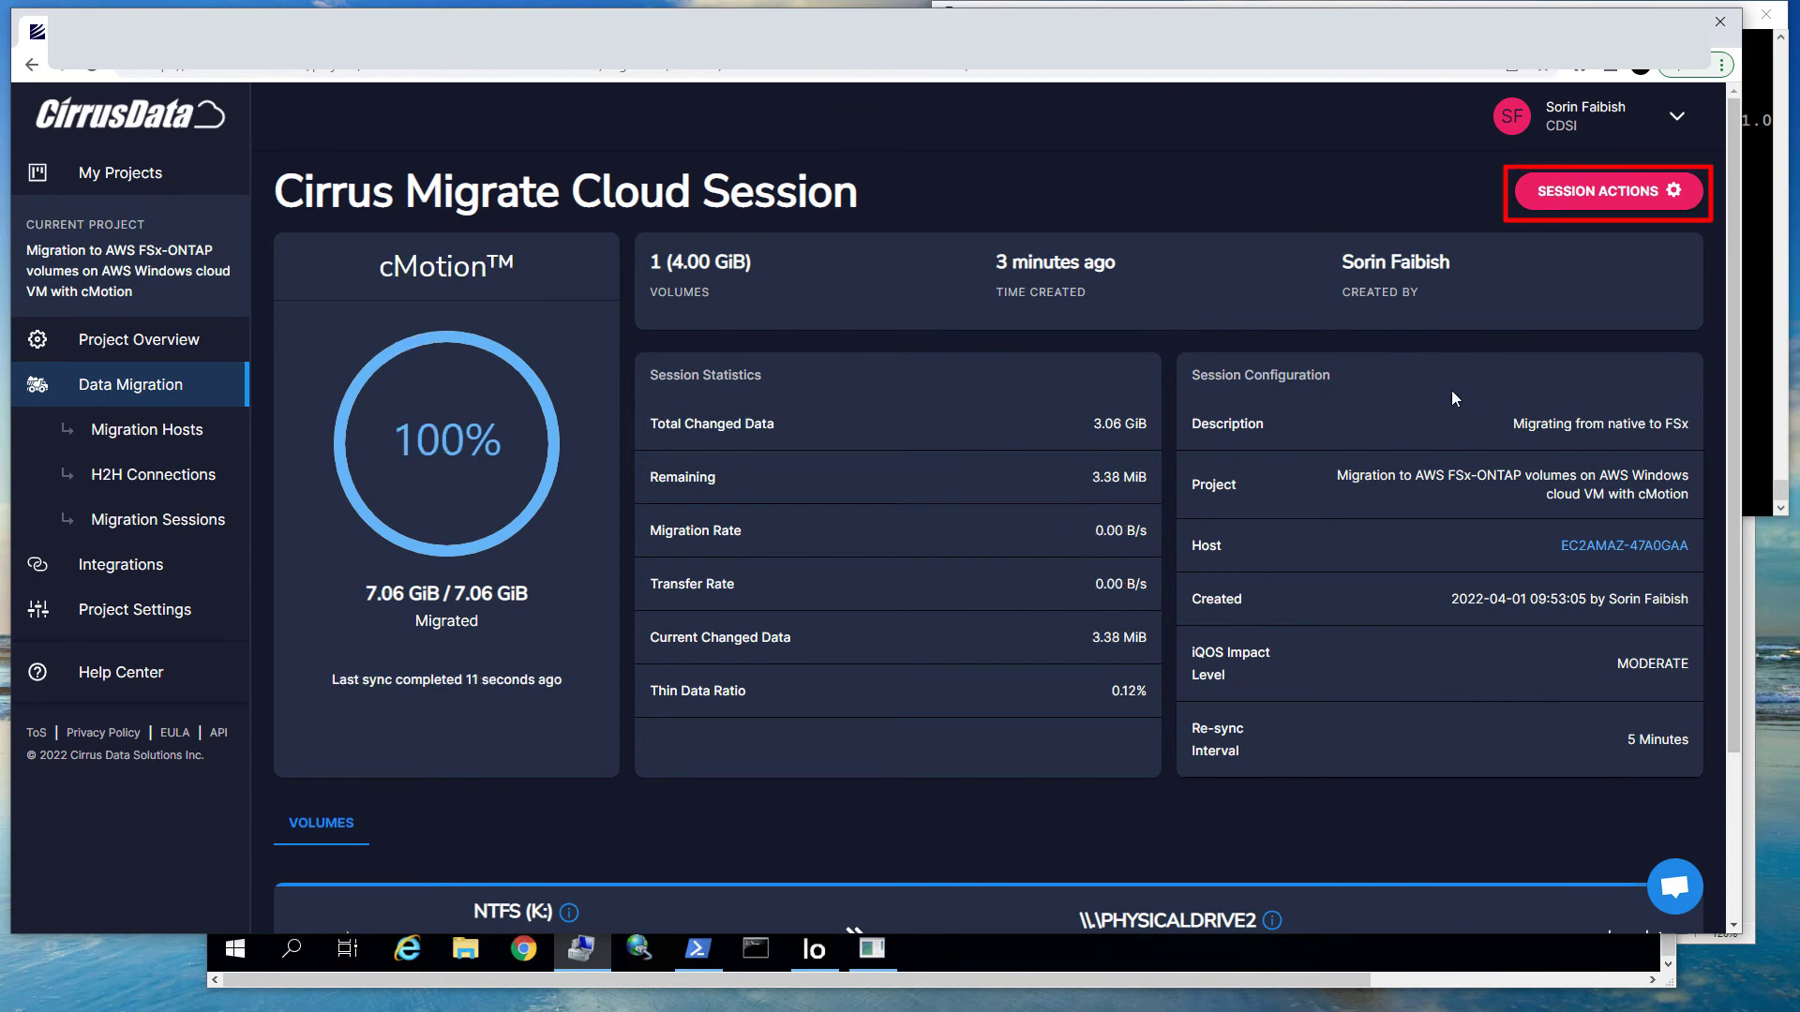
Finalize the cutover of Drive K onto the FSx ONTAP LUN and confirm it
left_click(1608, 193)
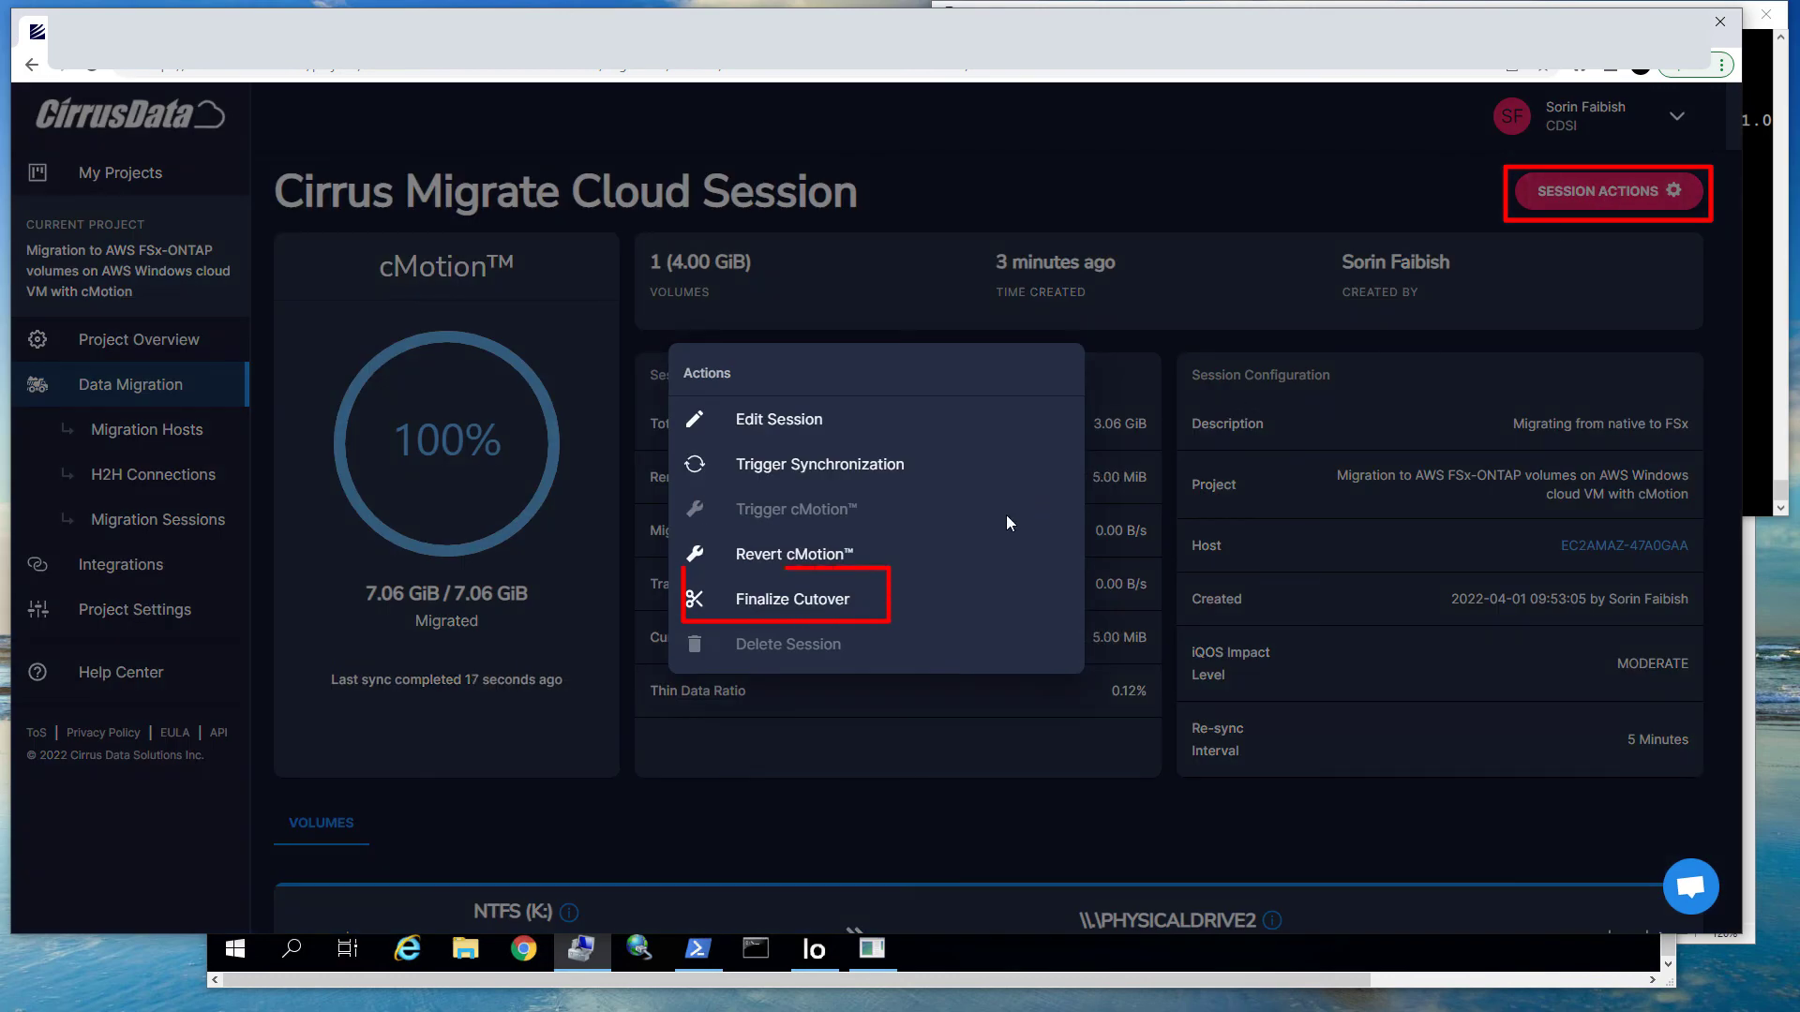
left_click(802, 611)
left_click(1122, 607)
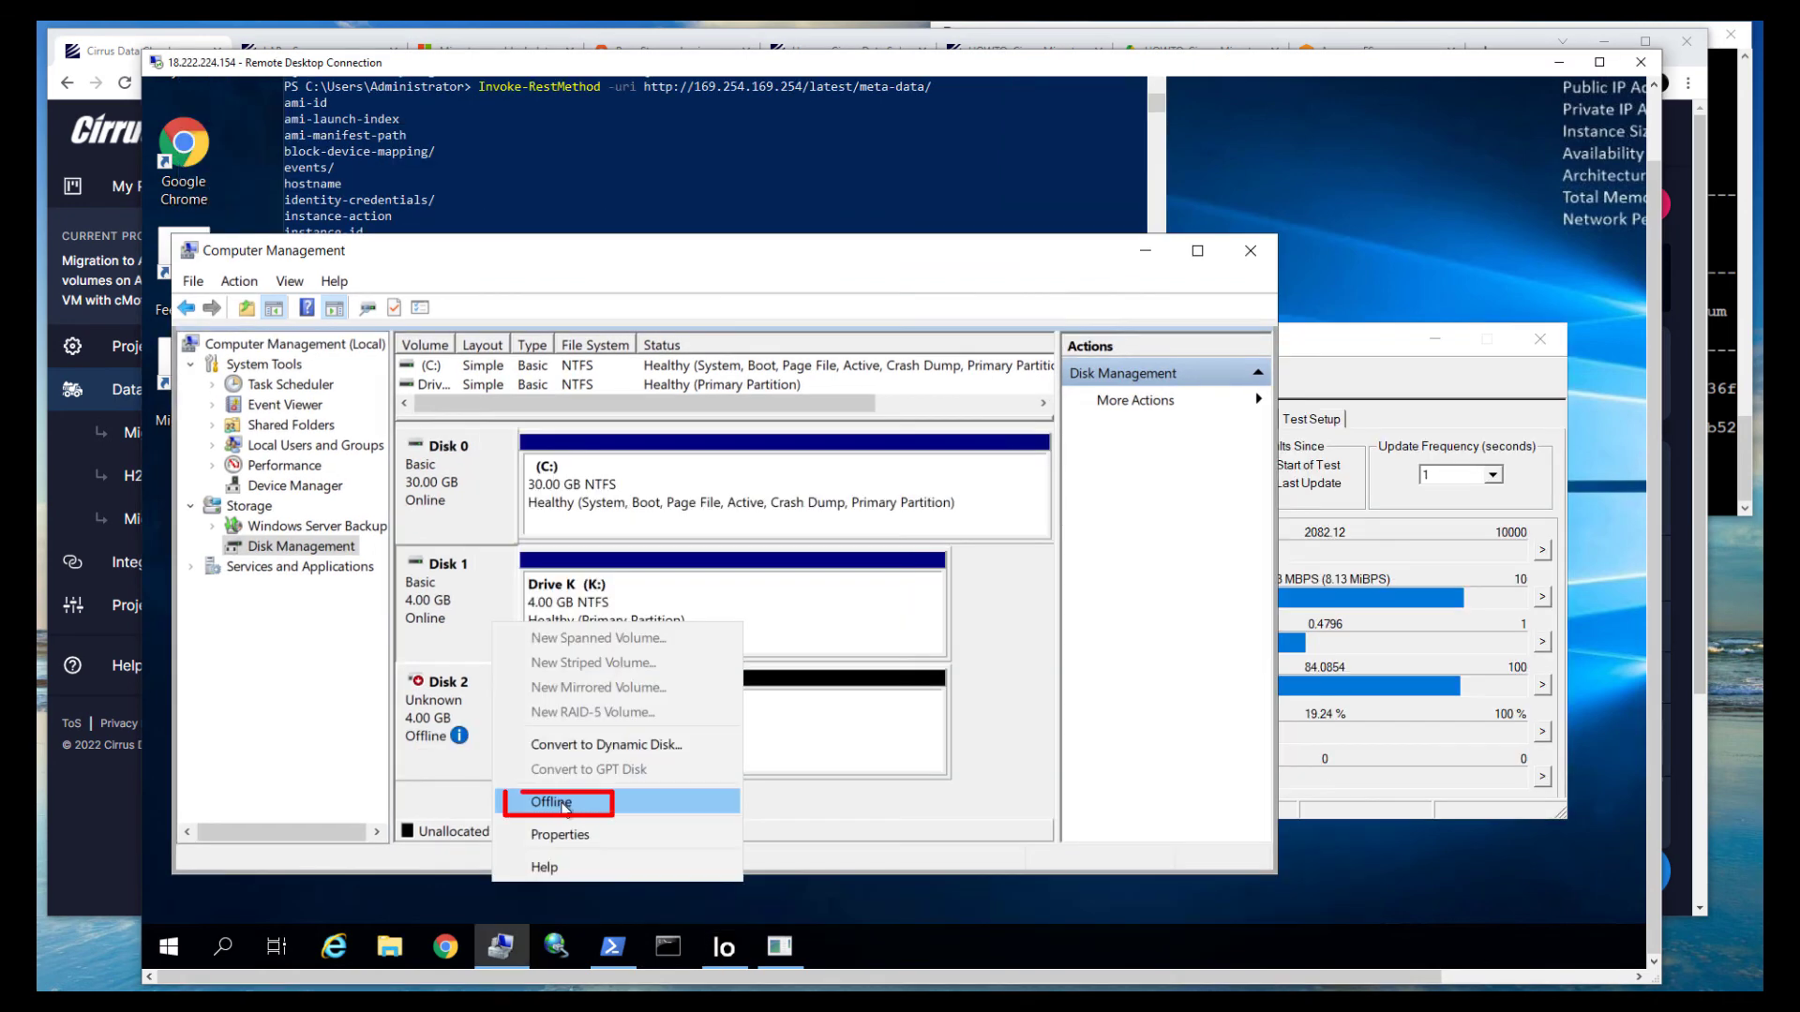
Bring Disk 2 online as the healthy 4.00 GB NTFS Drive K
left_click(581, 801)
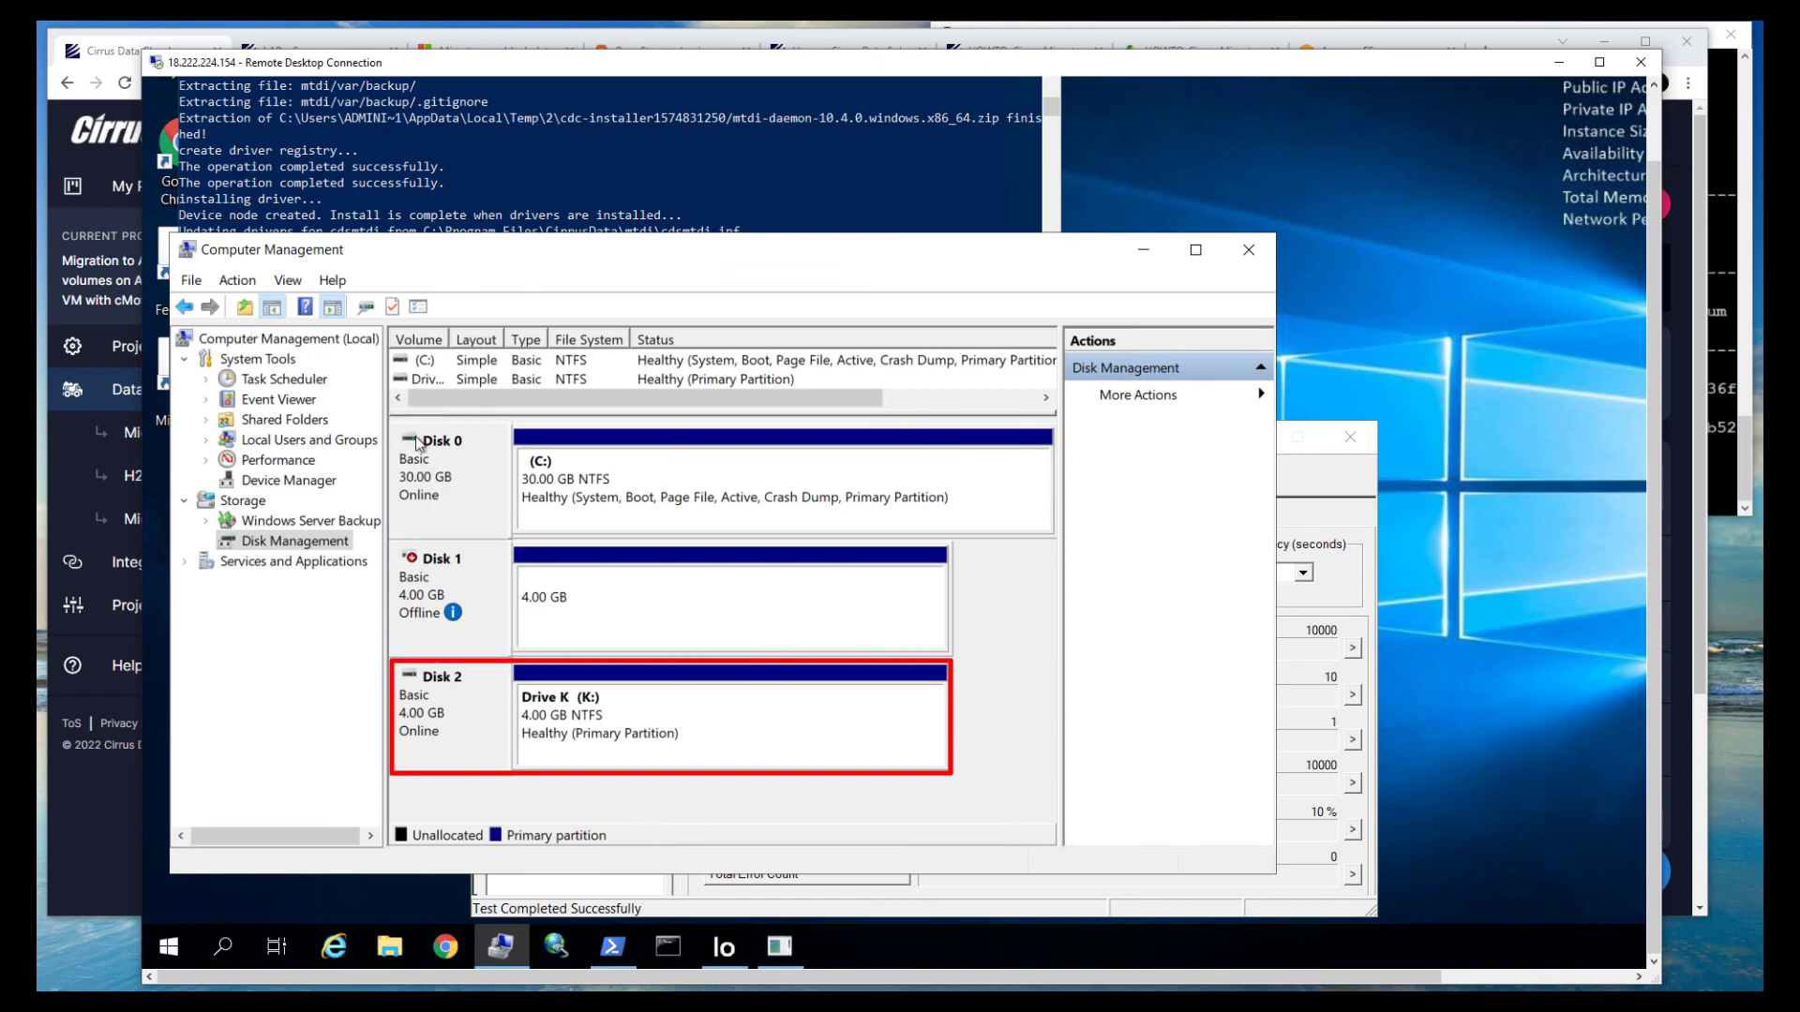
Show Iometer's live results: 1985.25 I/Os per second, 8.13 MBPS, 0 errors
left_click(1345, 797)
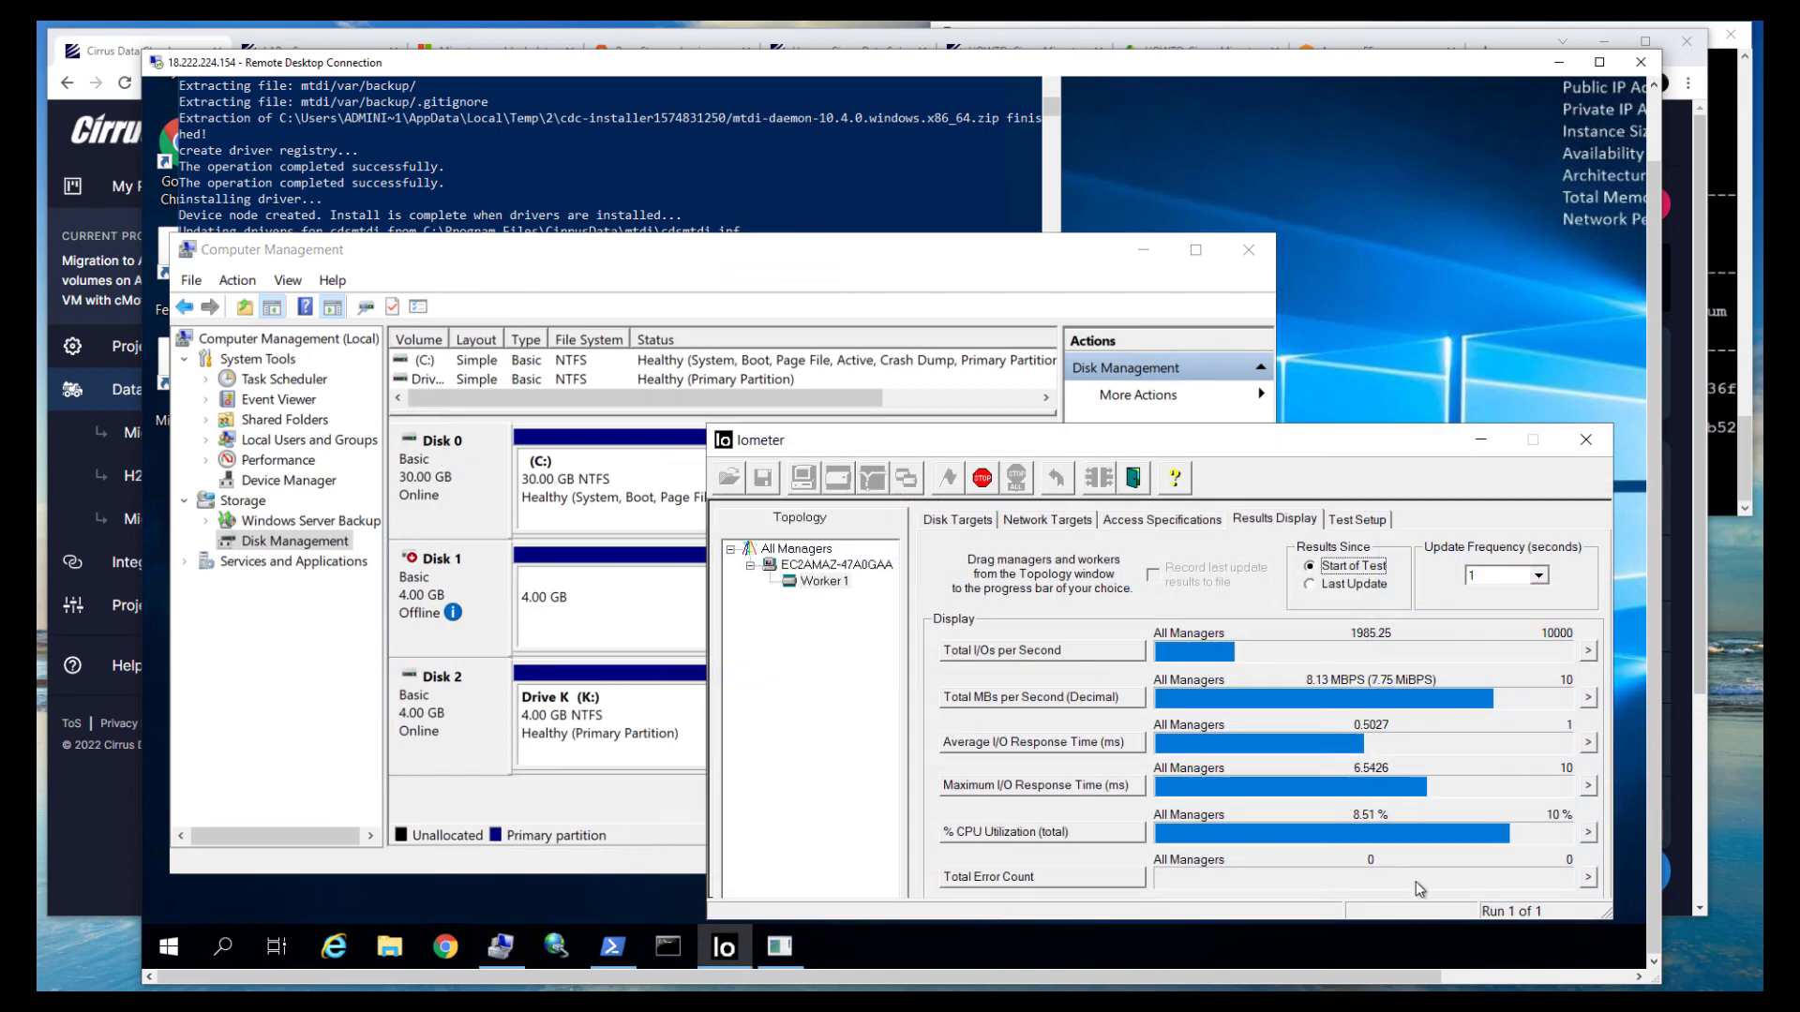